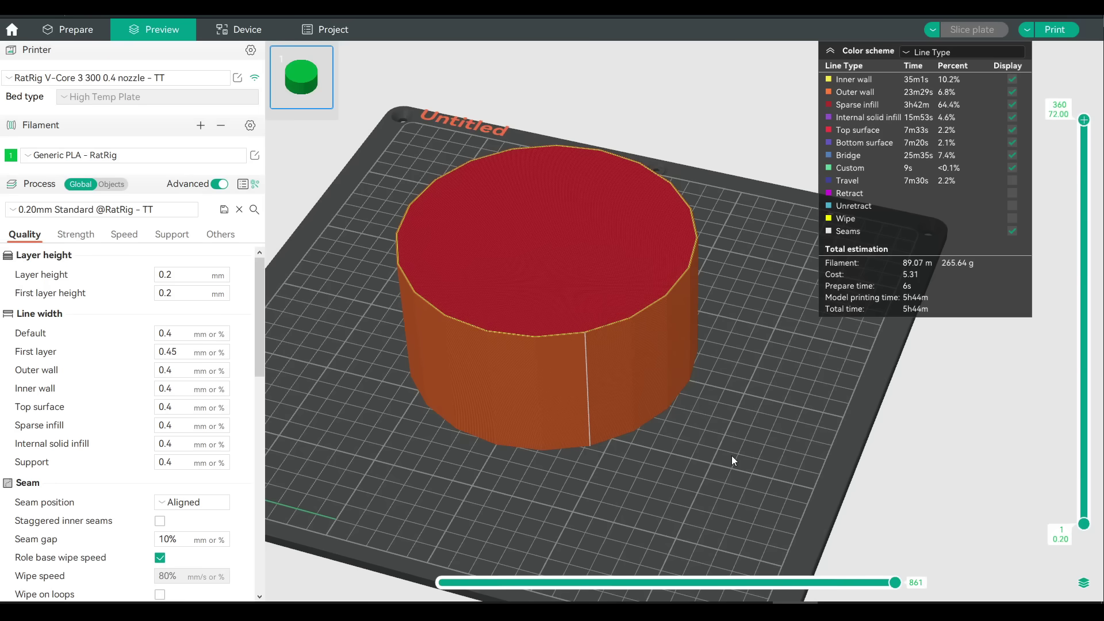
Expose the cylinder's infill from above and drop sparse infill density from 50 to 1%
{"action": "left_click_drag", "start_coordinate": [1084, 119], "coordinate": [1083, 200]}
{"action": "left_click_drag", "start_coordinate": [891, 344], "coordinate": [646, 333]}
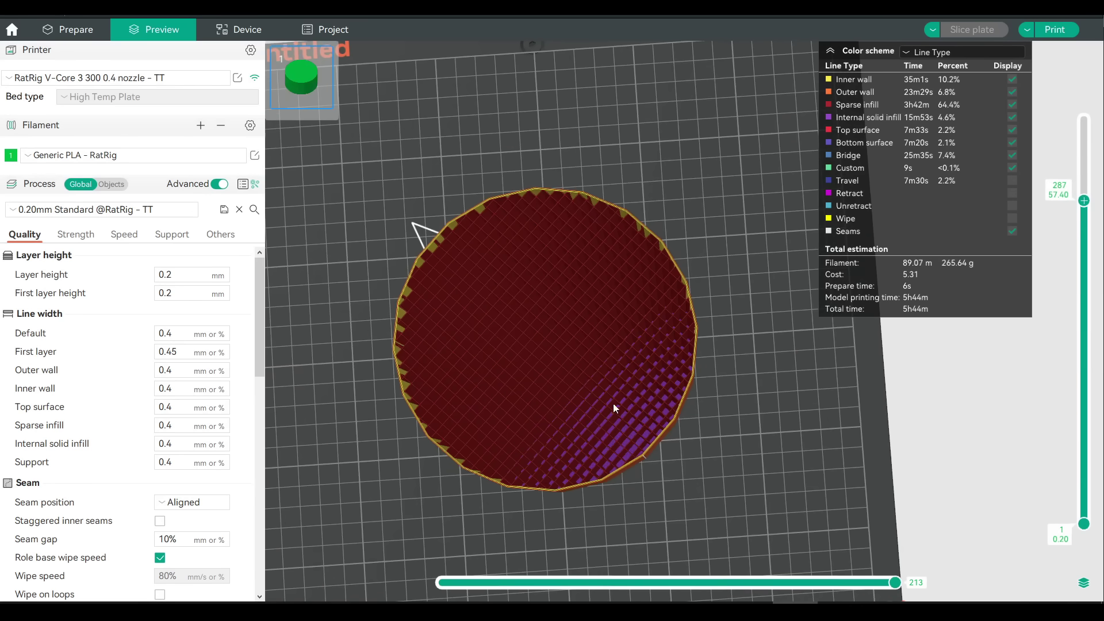
{"action": "scroll", "coordinate": [513, 351], "scroll_direction": "up", "scroll_amount": 3}
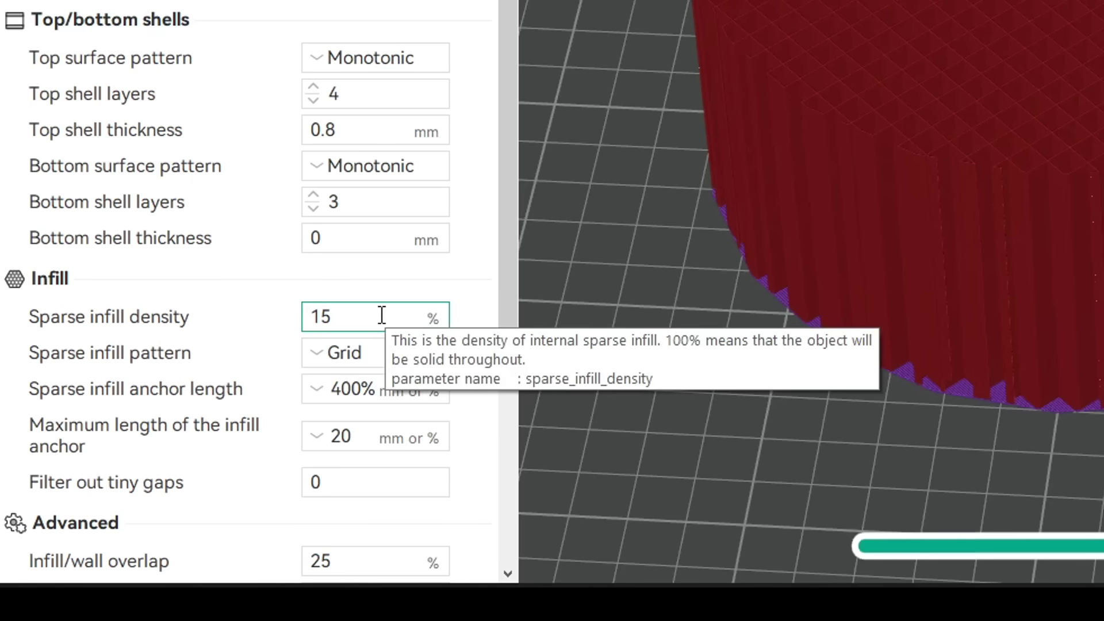
{"action": "double_click", "coordinate": [381, 315]}
{"action": "type", "text": "50"}
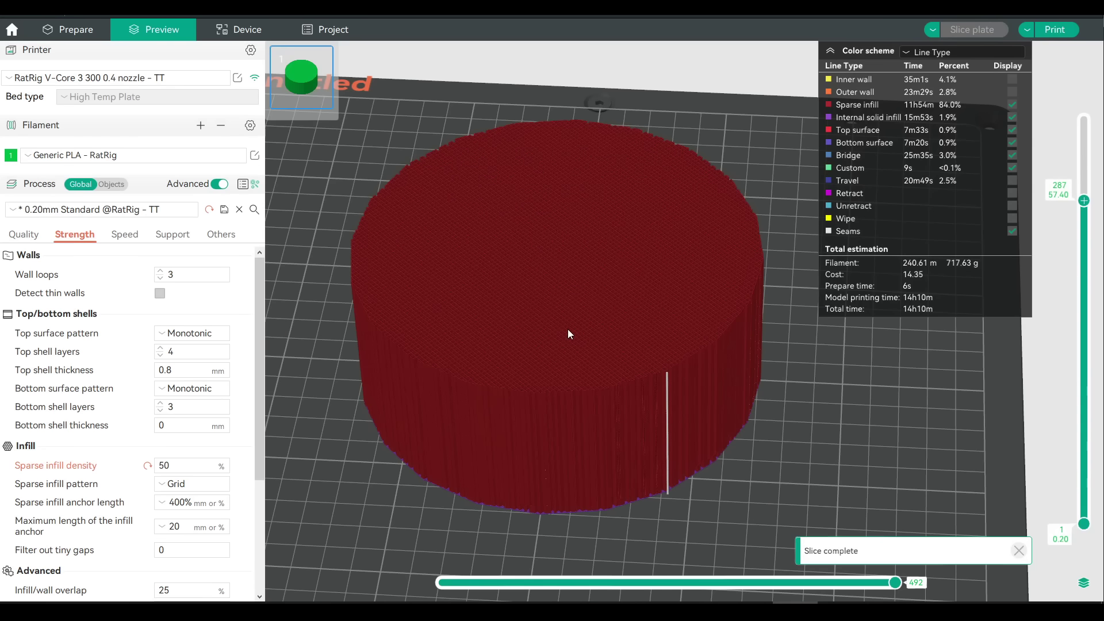
{"action": "scroll", "coordinate": [1103, 49], "scroll_direction": "up", "scroll_amount": 6}
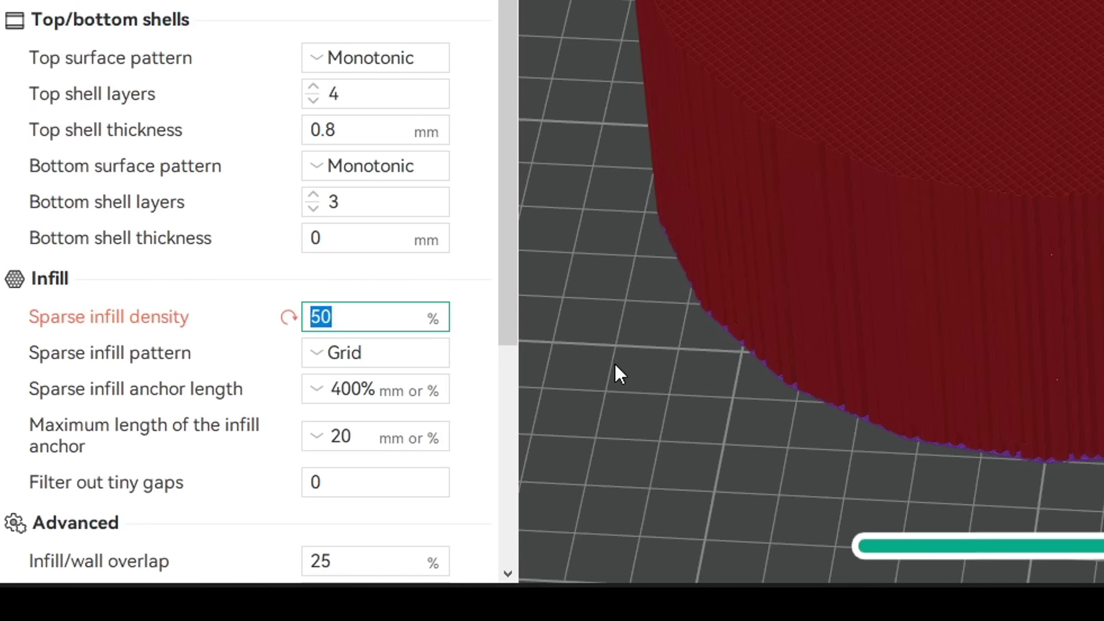
{"action": "type", "text": "1"}
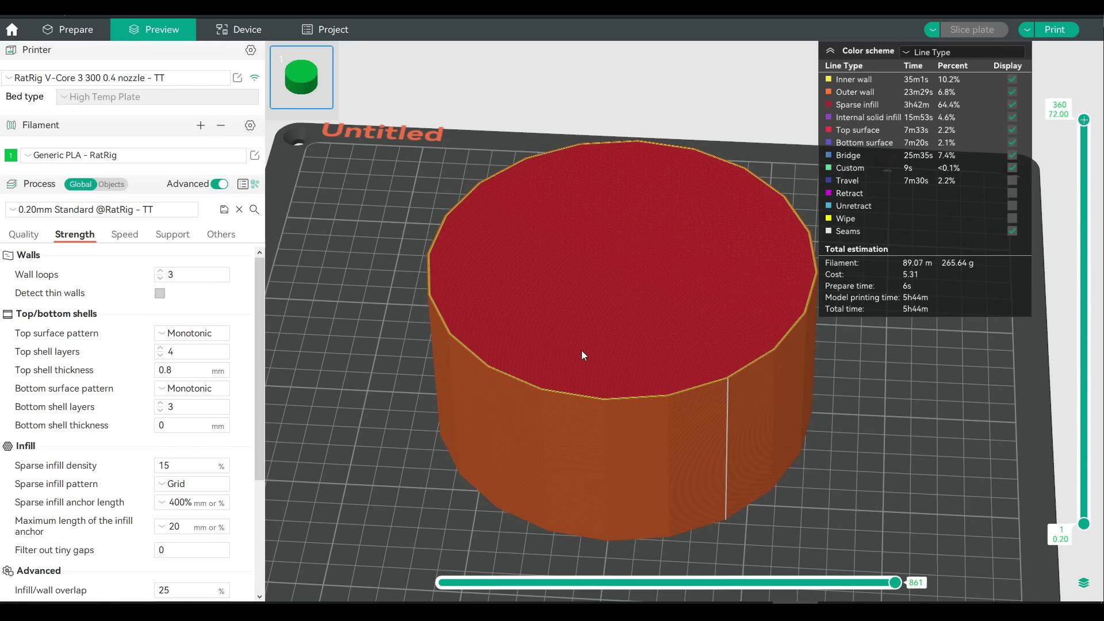
Zoom and pan across the cylinder's top surface, then show internal solid infill in the preview
{"action": "scroll", "coordinate": [581, 350], "scroll_direction": "up", "scroll_amount": 5}
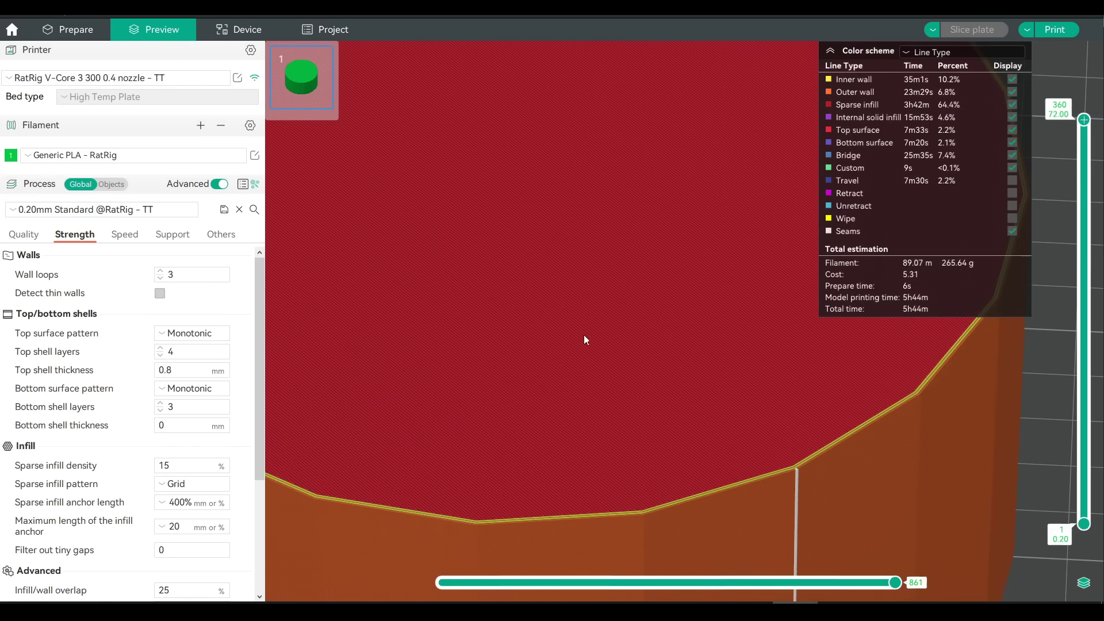
{"action": "middle_click_drag", "start_coordinate": [598, 326], "coordinate": [707, 344]}
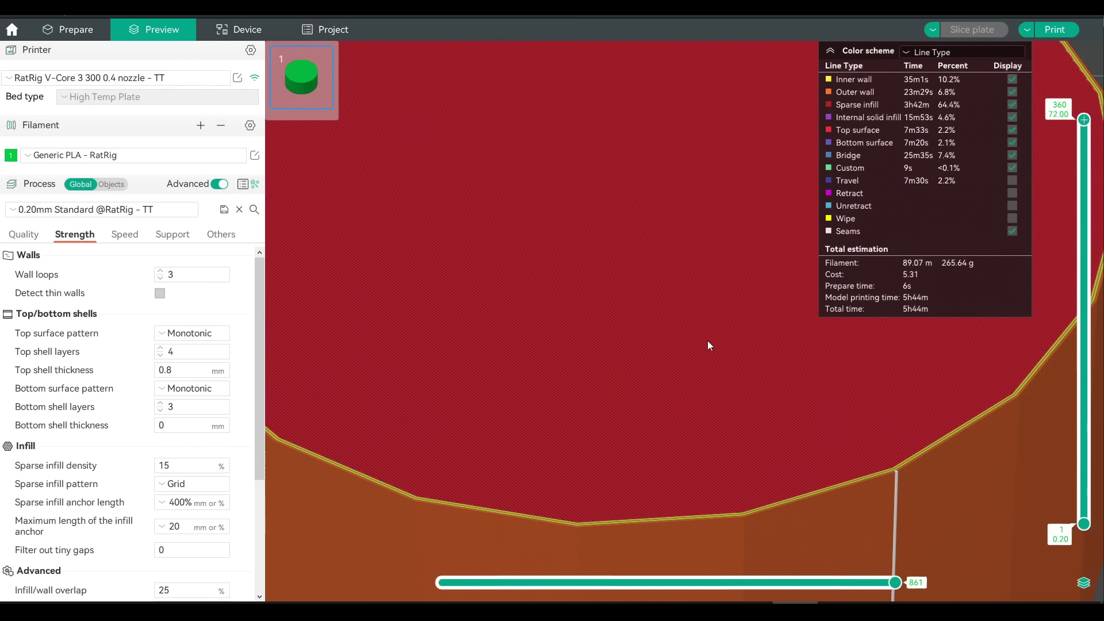
{"action": "middle_click_drag", "start_coordinate": [750, 443], "coordinate": [677, 284]}
{"action": "scroll", "coordinate": [725, 351], "scroll_direction": "up", "scroll_amount": 10}
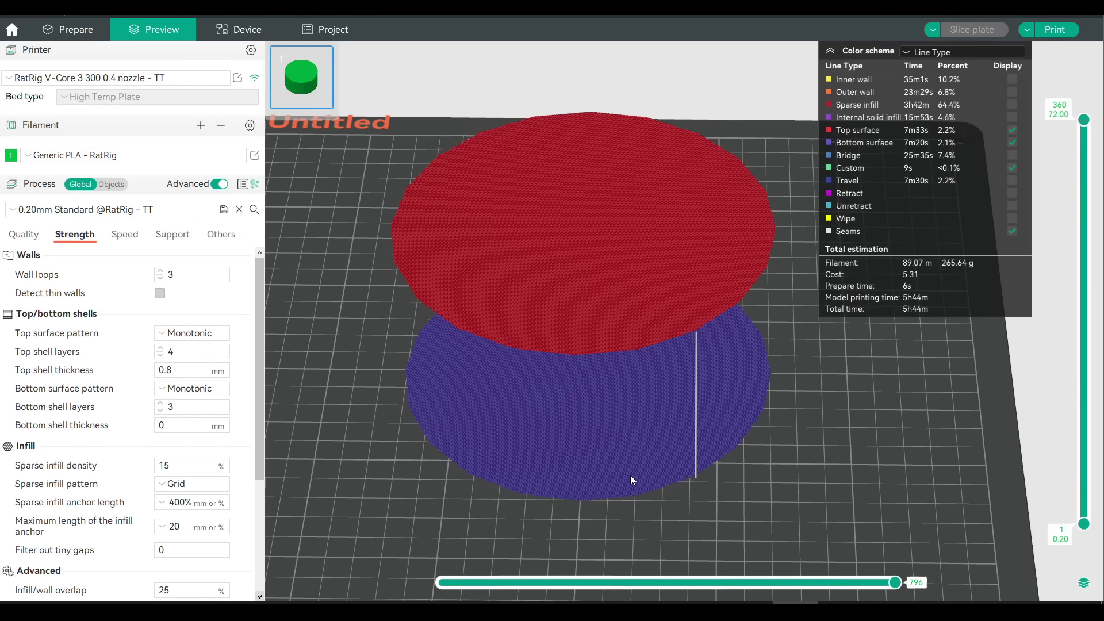
{"action": "left_click", "coordinate": [1012, 117]}
Scroll the Low Poly Fox page, then lower the sliced fox's top layer to expose its infill
{"action": "scroll", "coordinate": [646, 254], "scroll_direction": "up", "scroll_amount": 5}
{"action": "scroll", "coordinate": [622, 265], "scroll_direction": "down", "scroll_amount": 8}
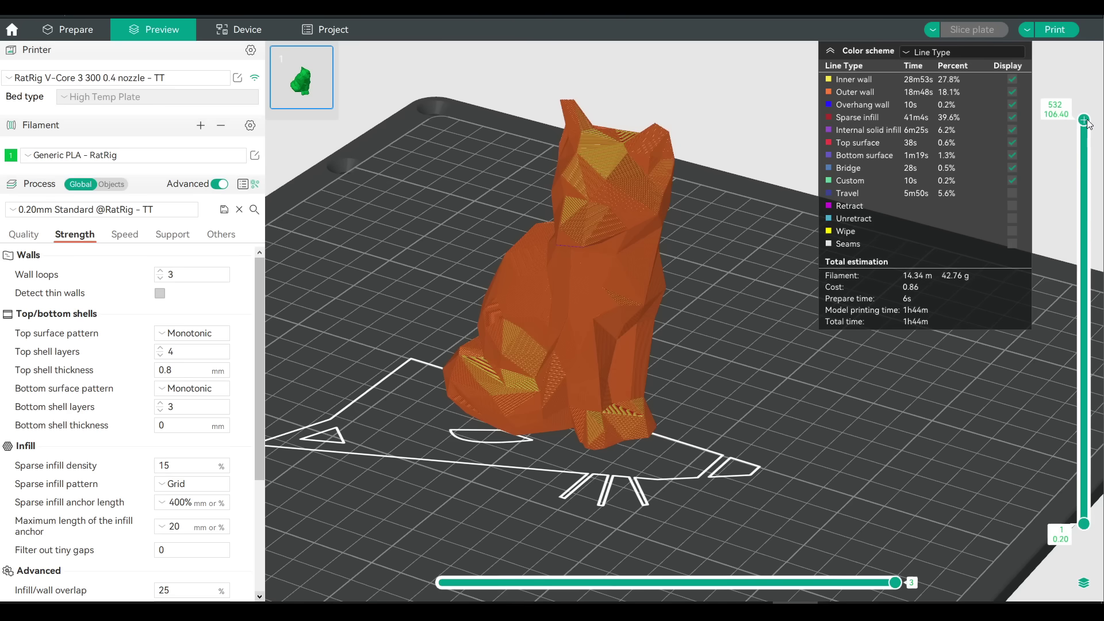
{"action": "left_click_drag", "start_coordinate": [1086, 122], "coordinate": [1092, 251]}
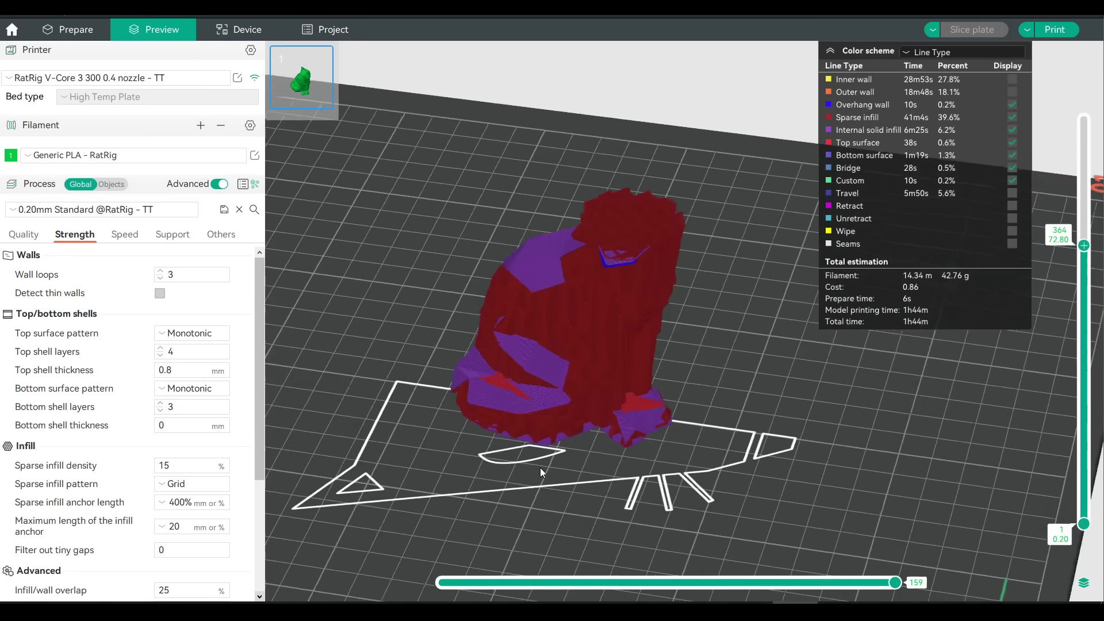
Zoom in and pan along the fox's exposed sparse infill
{"action": "scroll", "coordinate": [597, 469], "scroll_direction": "up", "scroll_amount": 10}
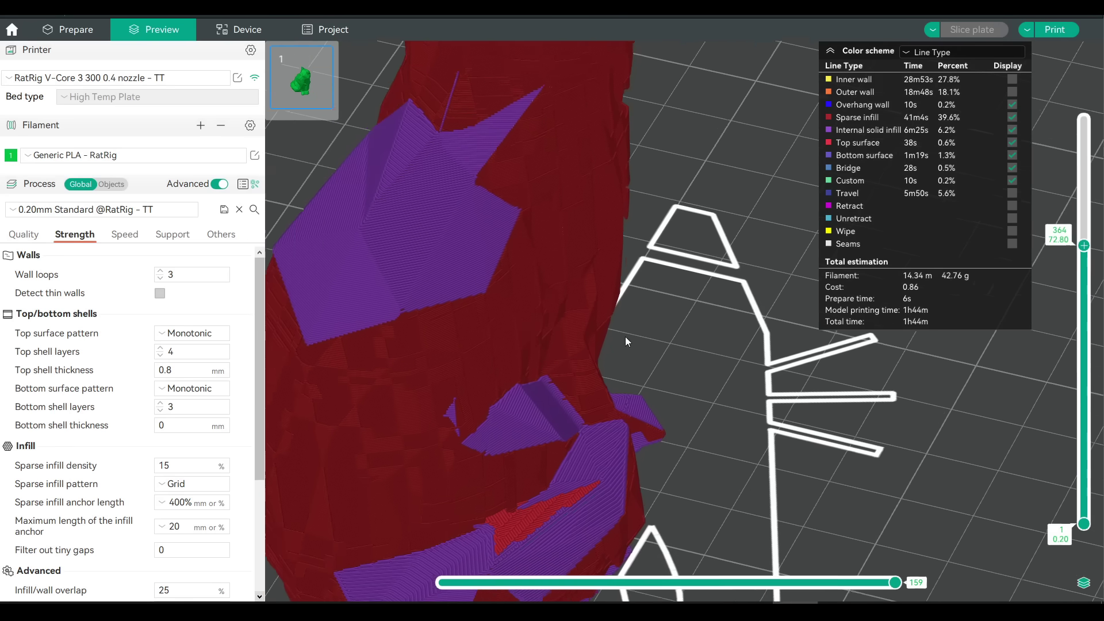
{"action": "middle_click_drag", "start_coordinate": [625, 337], "coordinate": [706, 309]}
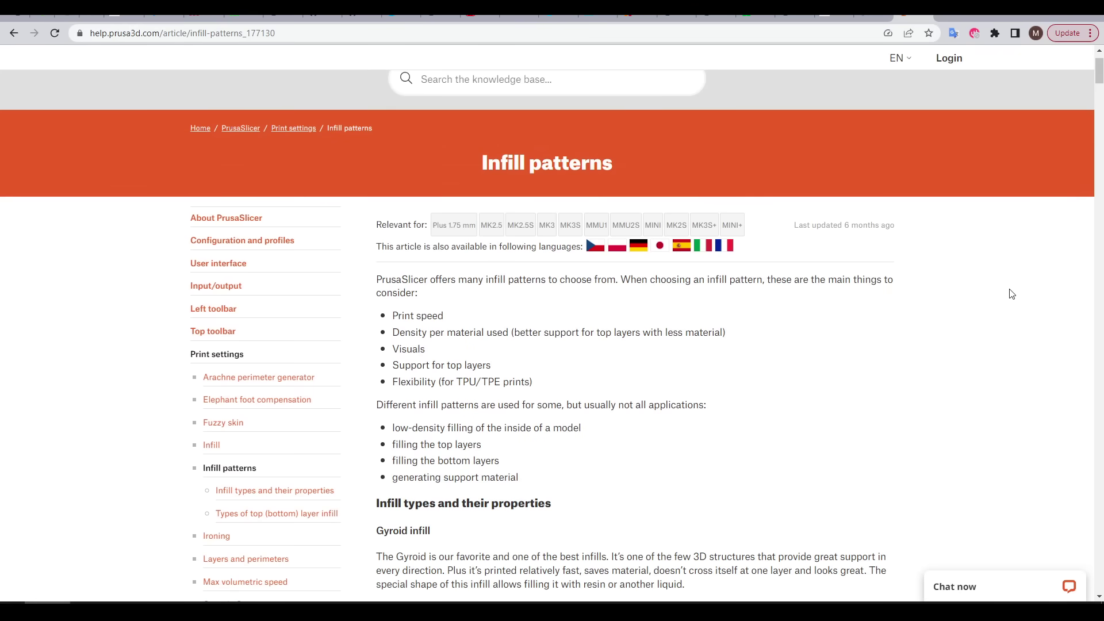
Scroll through the Prusa infill patterns article
{"action": "scroll", "coordinate": [1011, 294], "scroll_direction": "down", "scroll_amount": 9}
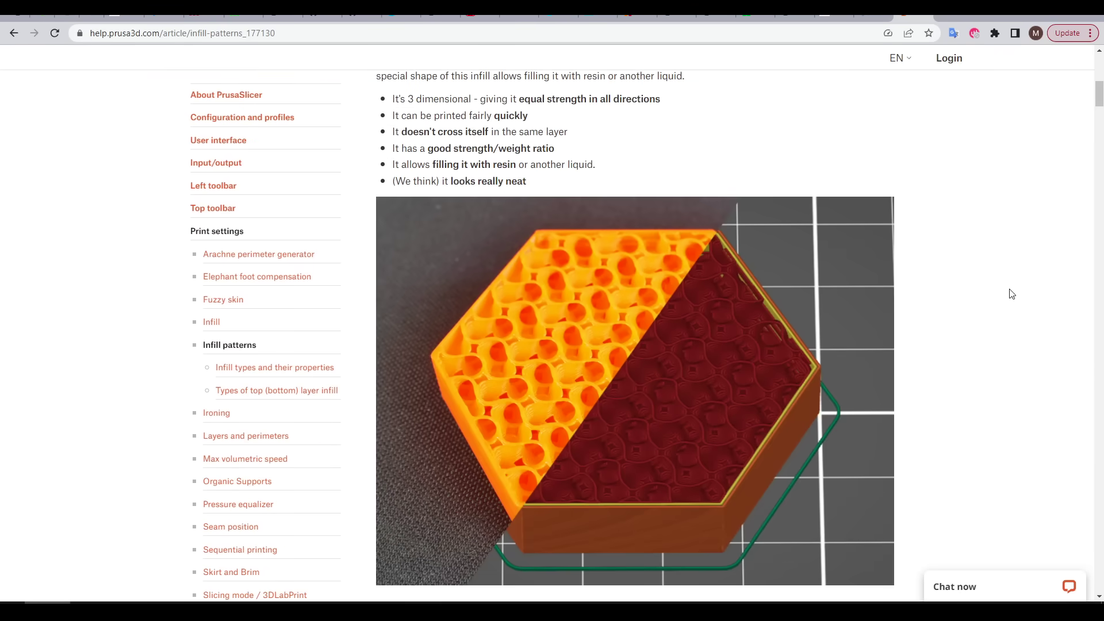
{"action": "scroll", "coordinate": [1011, 294], "scroll_direction": "down", "scroll_amount": 8}
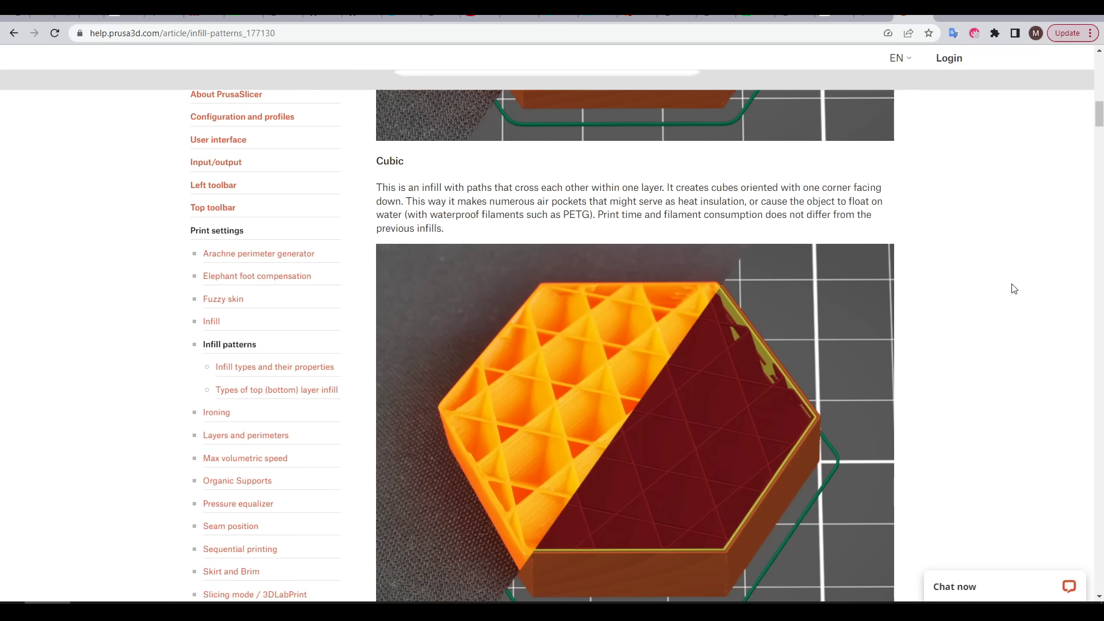
{"action": "scroll", "coordinate": [1014, 288], "scroll_direction": "down", "scroll_amount": 14}
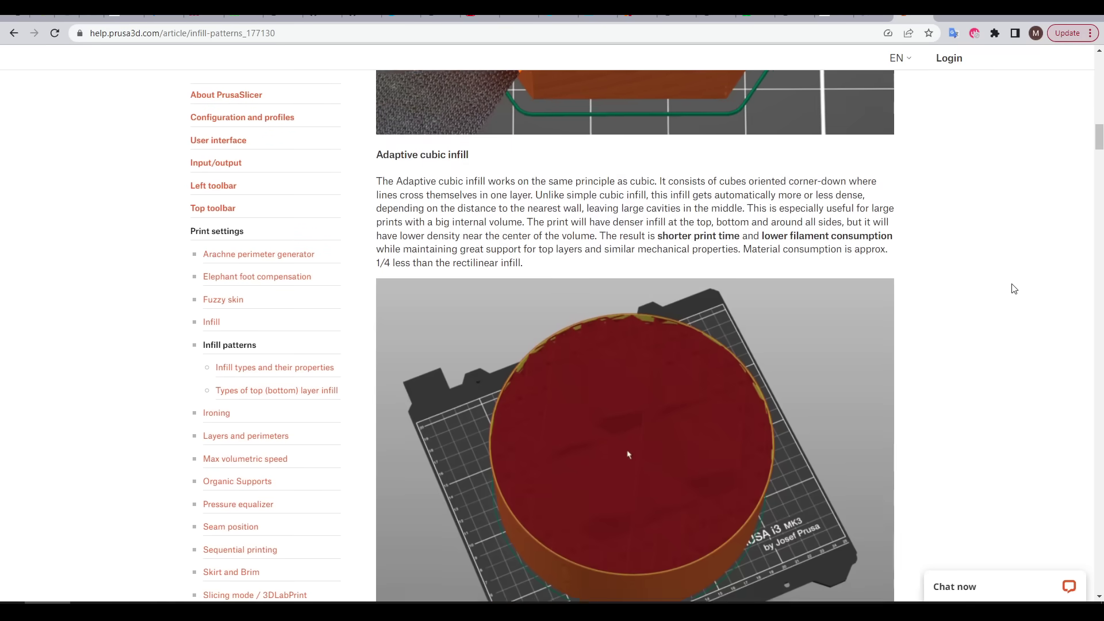
{"action": "scroll", "coordinate": [1010, 286], "scroll_direction": "down", "scroll_amount": 16}
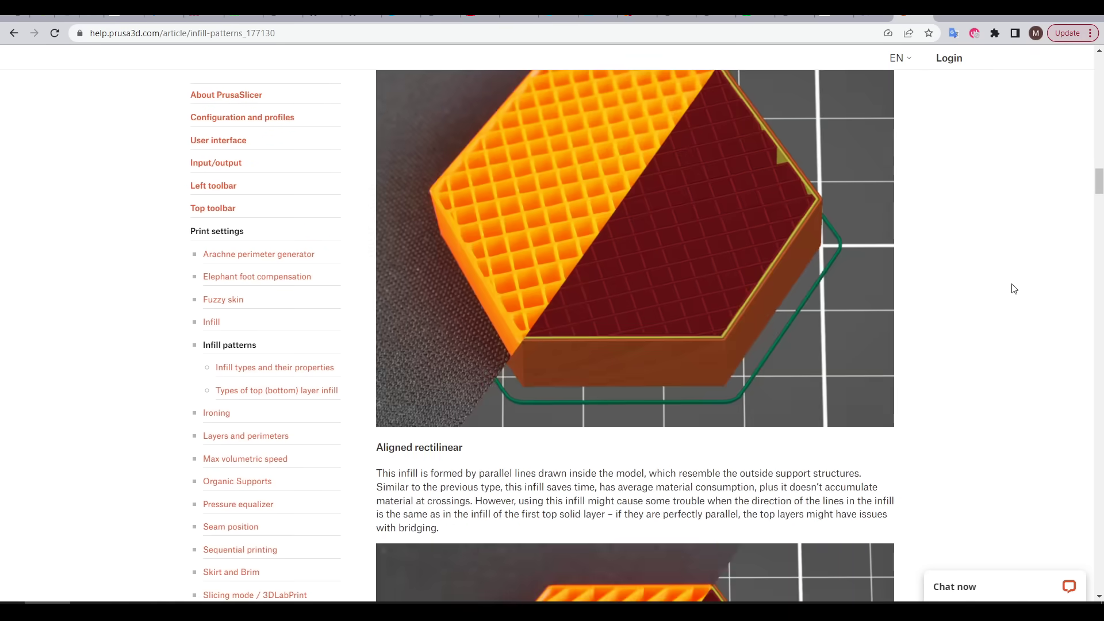
Switch to the Bambu Lab Wiki fill patterns page and scroll through it
{"action": "key", "text": "ctrl+shift+Tab"}
{"action": "scroll", "coordinate": [901, 292], "scroll_direction": "down", "scroll_amount": 12}
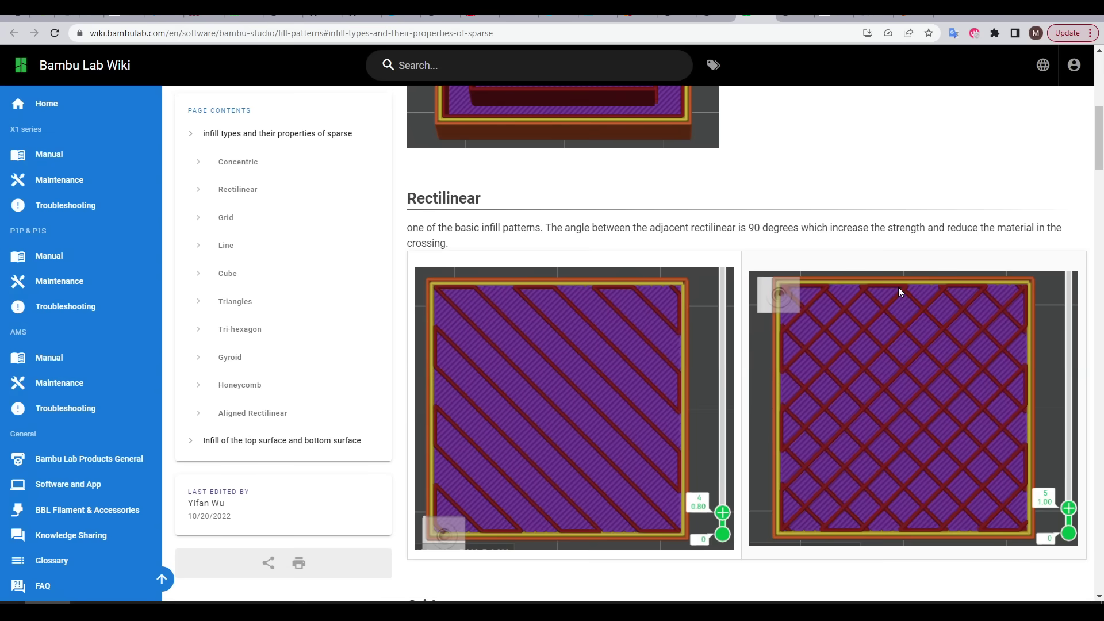
{"action": "scroll", "coordinate": [900, 292], "scroll_direction": "down", "scroll_amount": 12}
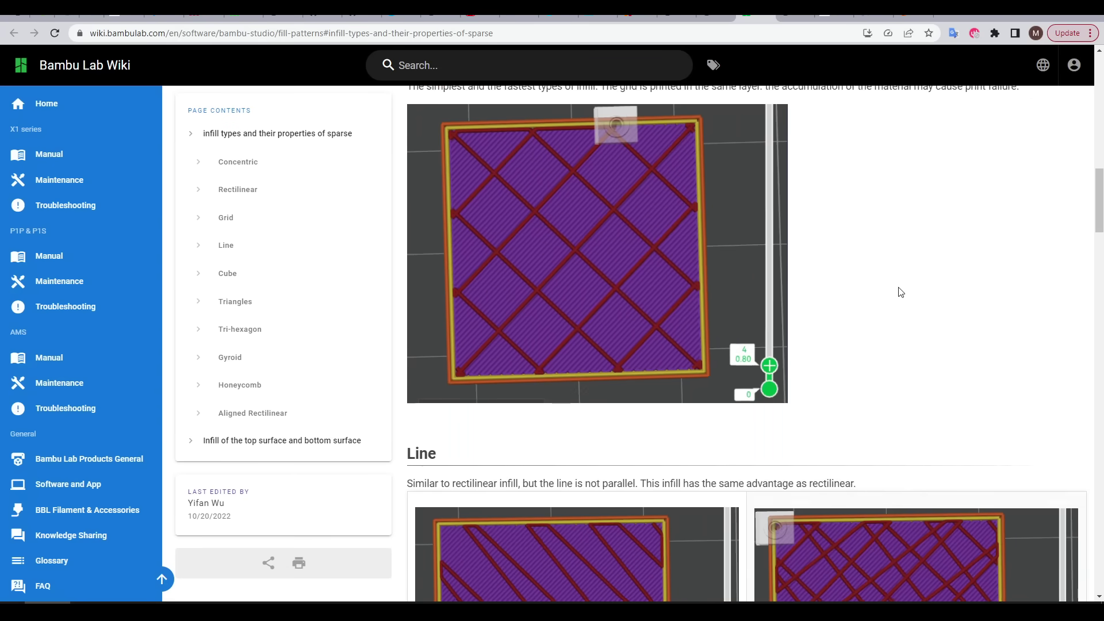
Switch to the UltiMaker Infill settings article and scroll down to its infill overlap section
{"action": "key", "text": "ctrl+Tab"}
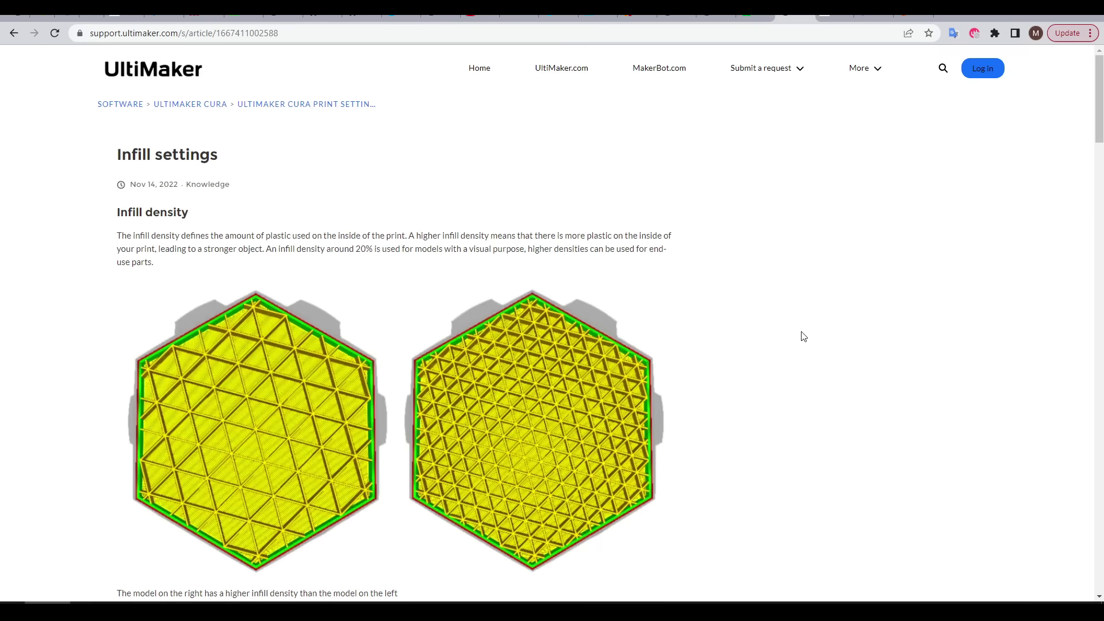
{"action": "scroll", "coordinate": [802, 333], "scroll_direction": "down", "scroll_amount": 1}
{"action": "scroll", "coordinate": [801, 331], "scroll_direction": "down", "scroll_amount": 13}
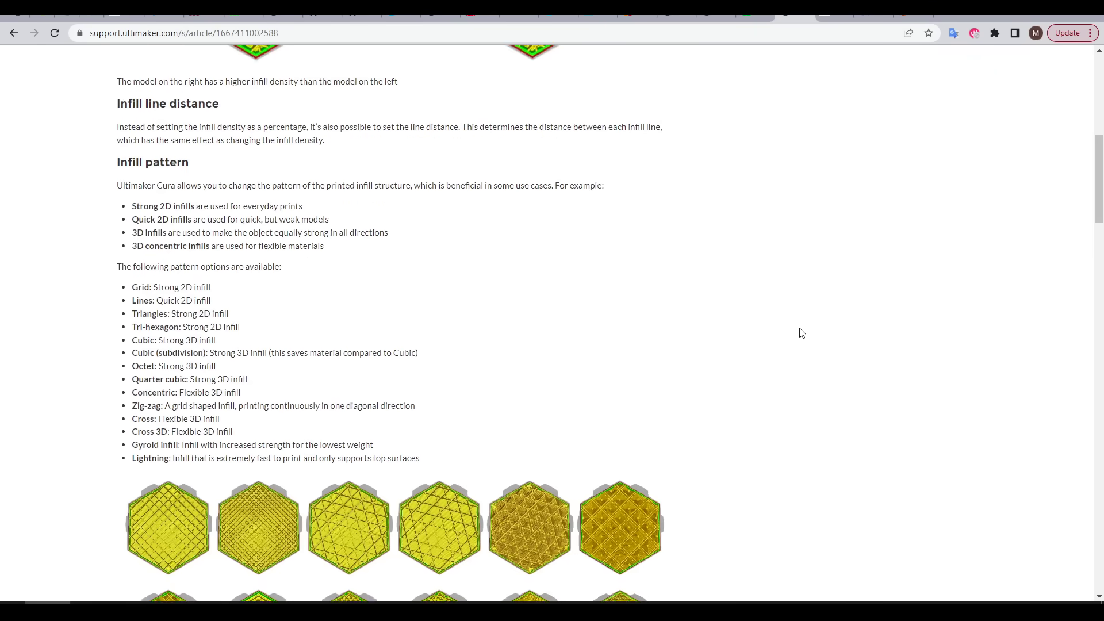
{"action": "scroll", "coordinate": [766, 332], "scroll_direction": "down", "scroll_amount": 3}
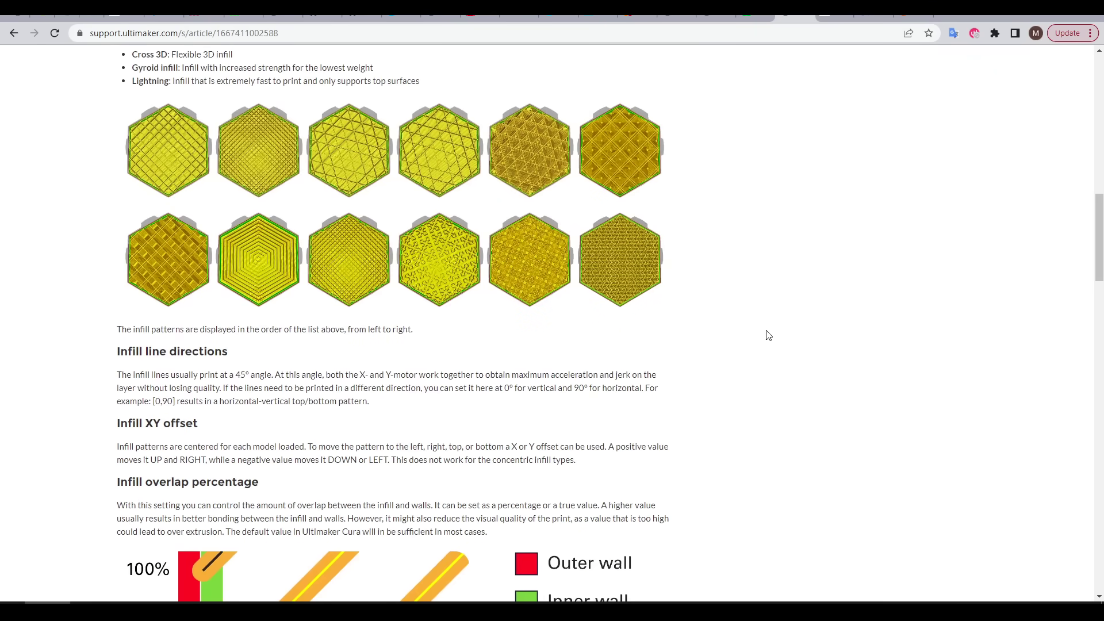
{"action": "scroll", "coordinate": [809, 336], "scroll_direction": "down", "scroll_amount": 7}
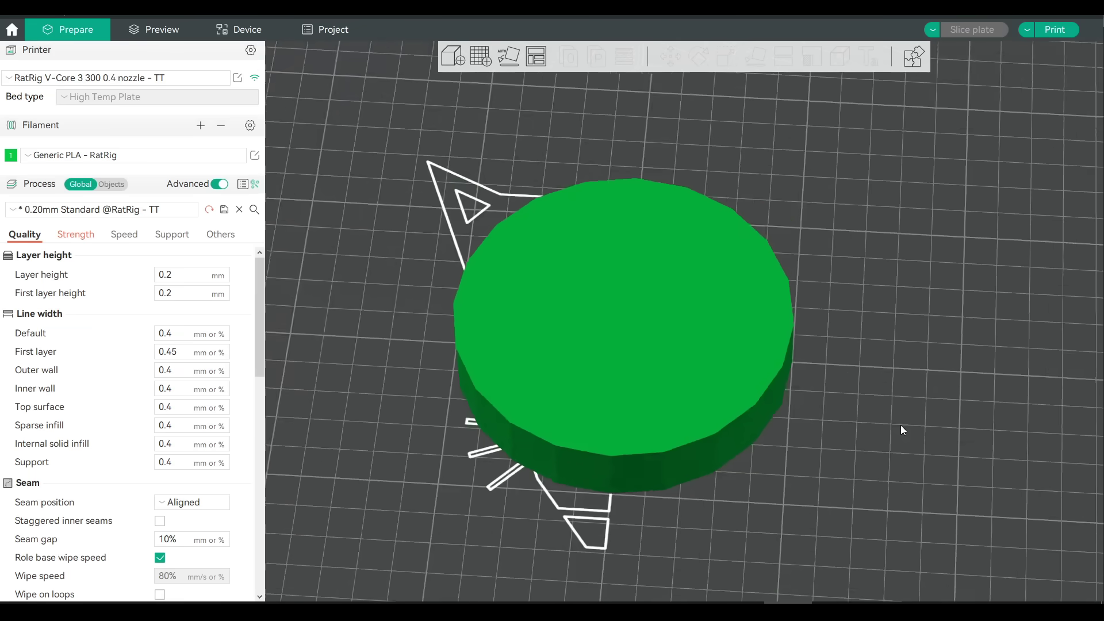
Orbit around the disc and check the top layer of its sliced preview
{"action": "left_click_drag", "start_coordinate": [943, 433], "coordinate": [884, 412]}
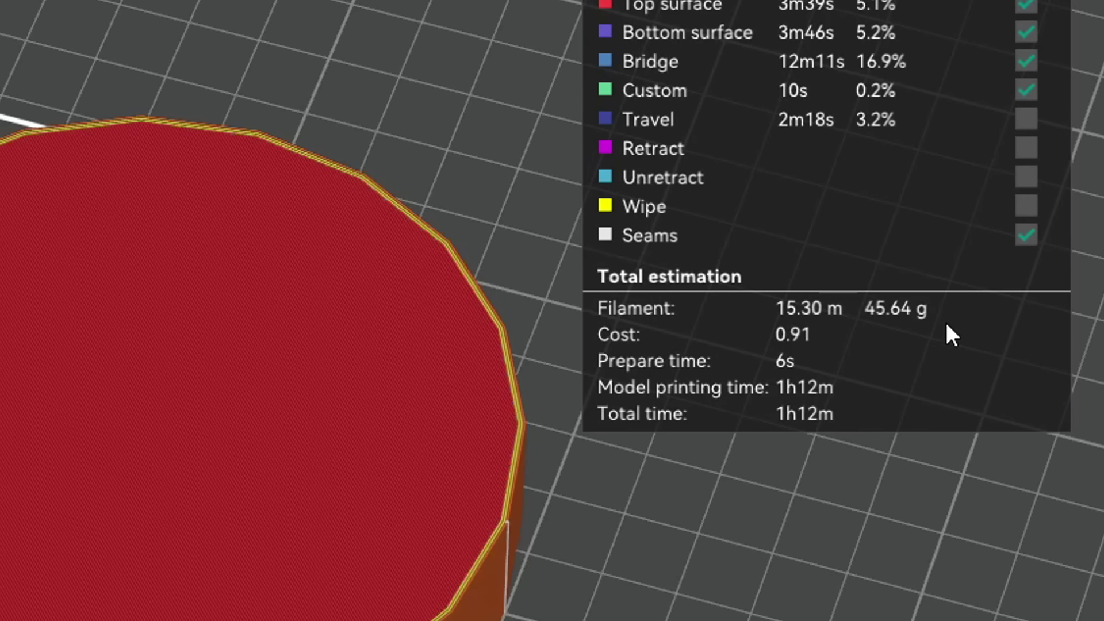
{"action": "mouse_move", "coordinate": [1083, 120]}
{"action": "left_mouse_down"}
{"action": "mouse_move", "coordinate": [1085, 288]}
{"action": "mouse_move", "coordinate": [1085, 120]}
{"action": "left_mouse_up"}
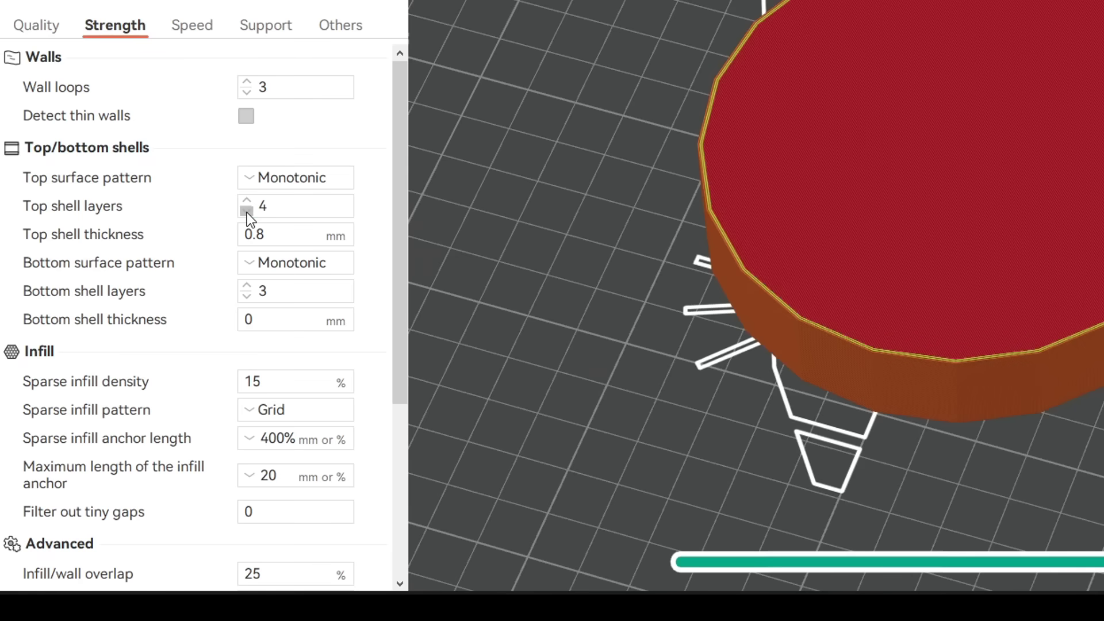
Set top and bottom shell layers to 2 each and sparse infill density to 10%
{"action": "left_click", "coordinate": [160, 356]}
{"action": "left_click", "coordinate": [160, 355]}
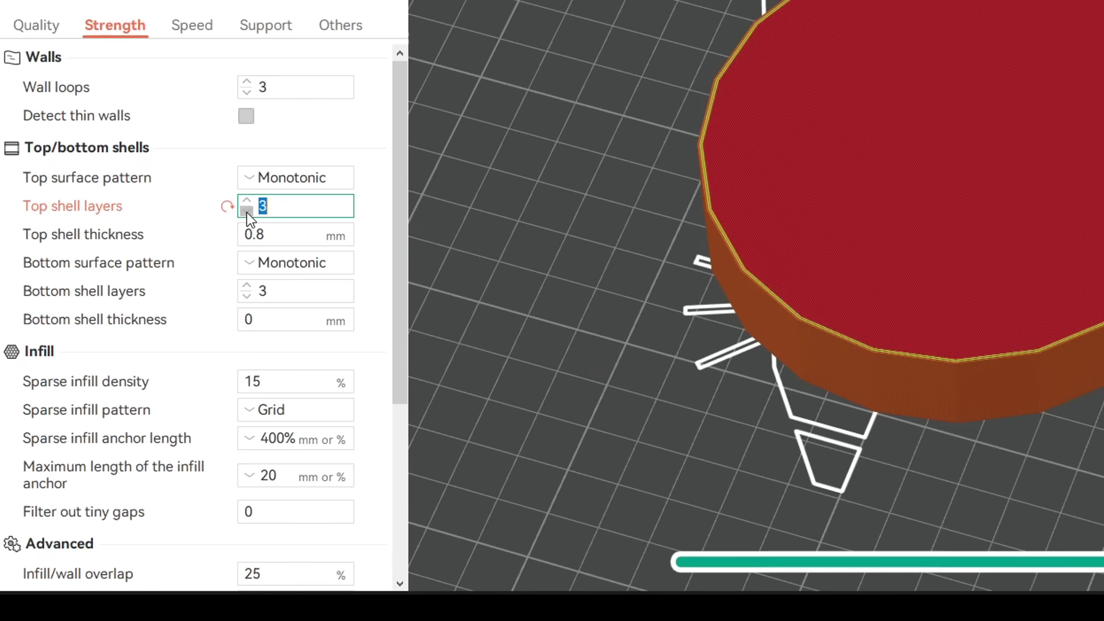
{"action": "left_click", "coordinate": [251, 298]}
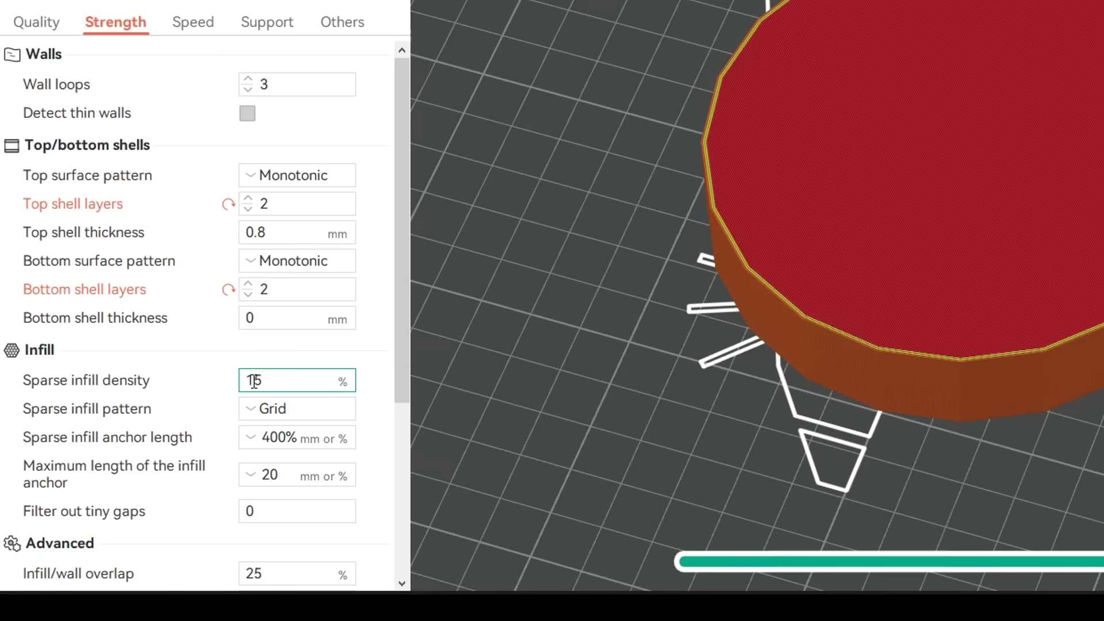
{"action": "key", "text": "ctrl+a"}
{"action": "type", "text": "10"}
{"action": "key", "text": "Return"}
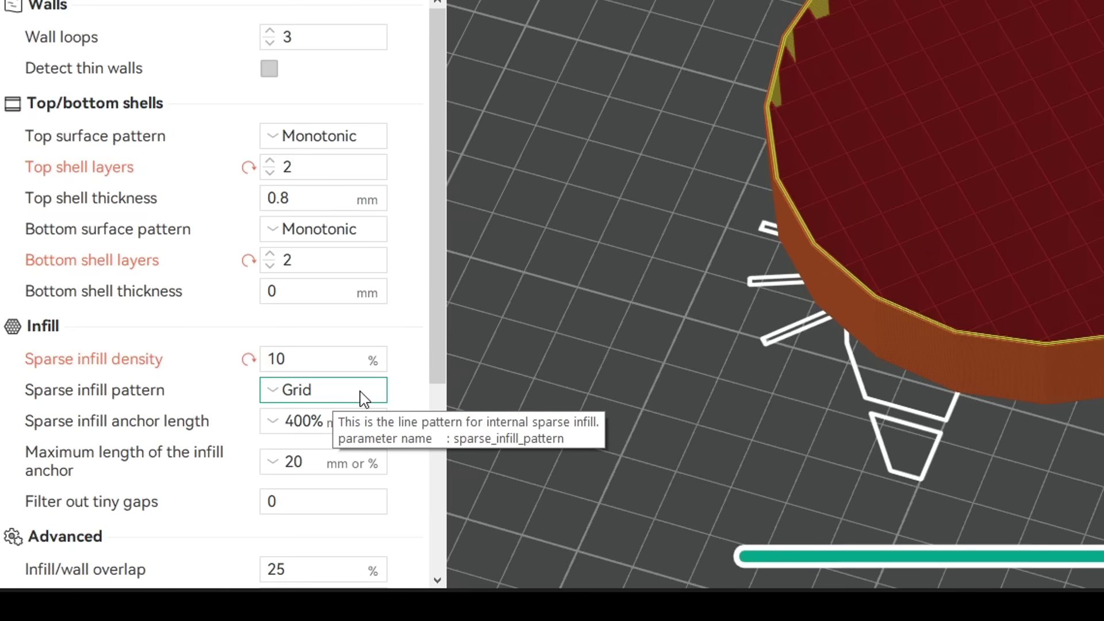
Switch the disc's sparse infill pattern to Lightning and raise the layer slider to the top
{"action": "left_click", "coordinate": [363, 397]}
{"action": "scroll", "coordinate": [449, 362], "scroll_direction": "down", "scroll_amount": 1}
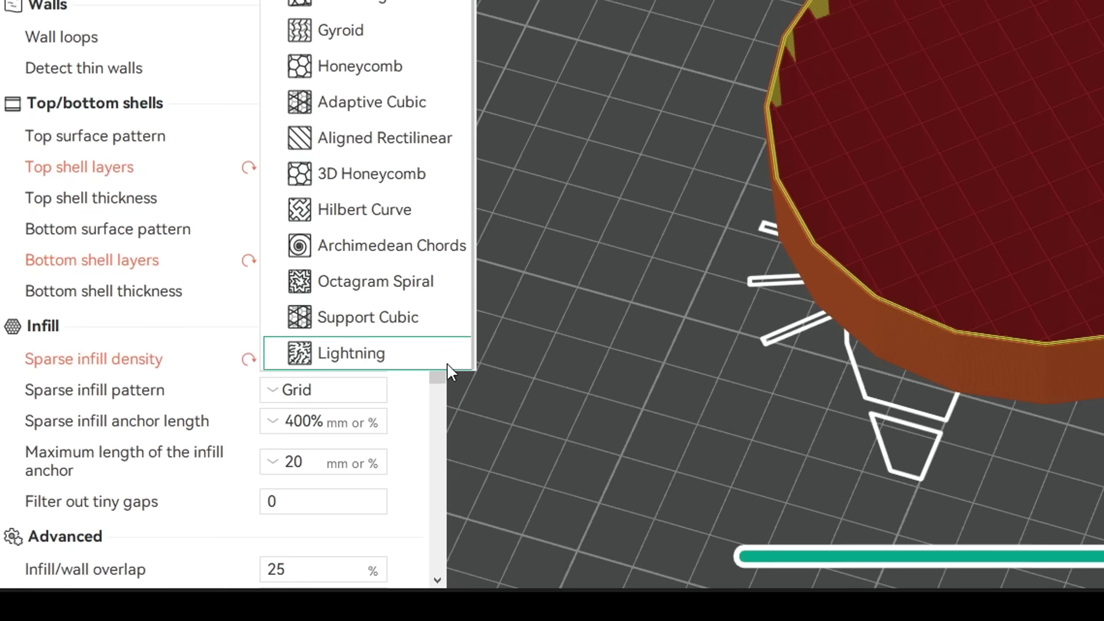
{"action": "left_click", "coordinate": [447, 361]}
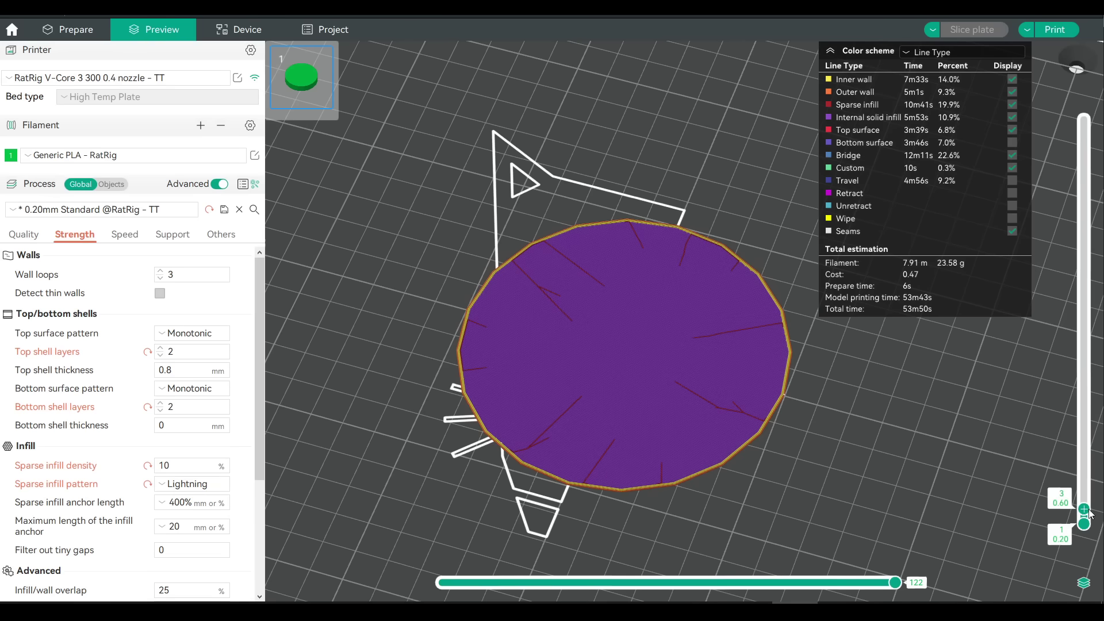
{"action": "left_click_drag", "start_coordinate": [1083, 509], "coordinate": [1084, 117]}
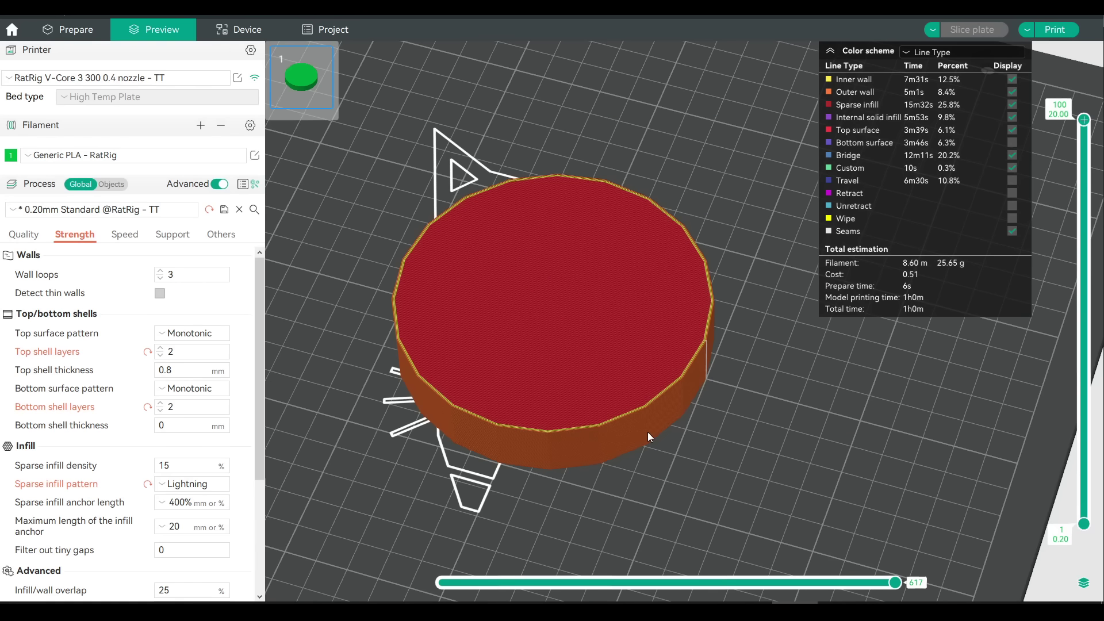
Use Support Cubic as the sparse infill pattern and view the disc up to its top layer
{"action": "left_click", "coordinate": [225, 484]}
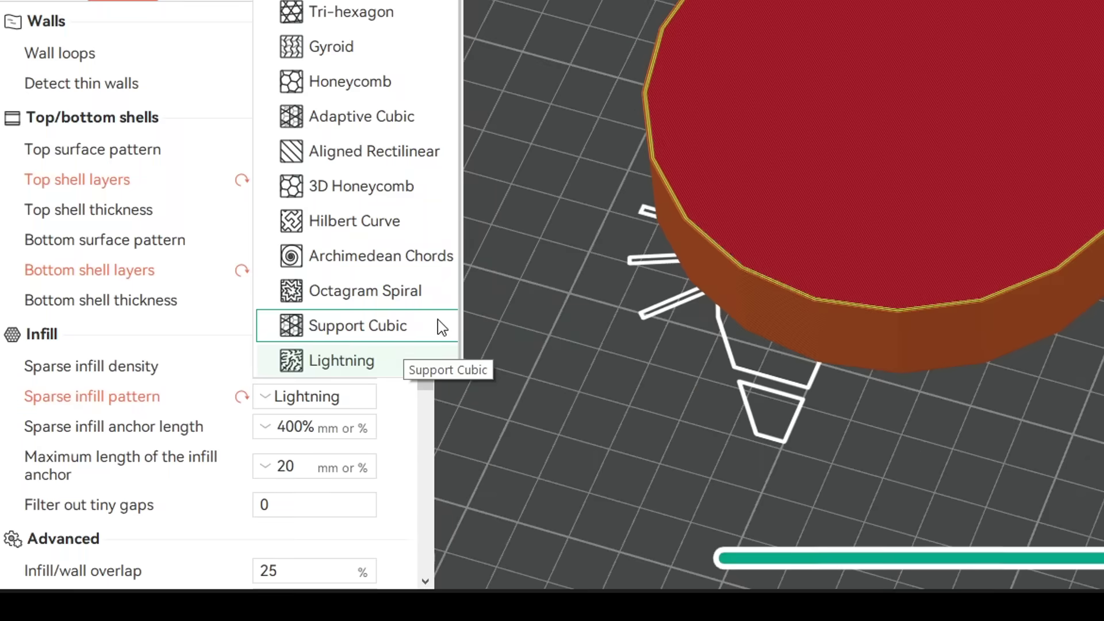
{"action": "left_click", "coordinate": [438, 322]}
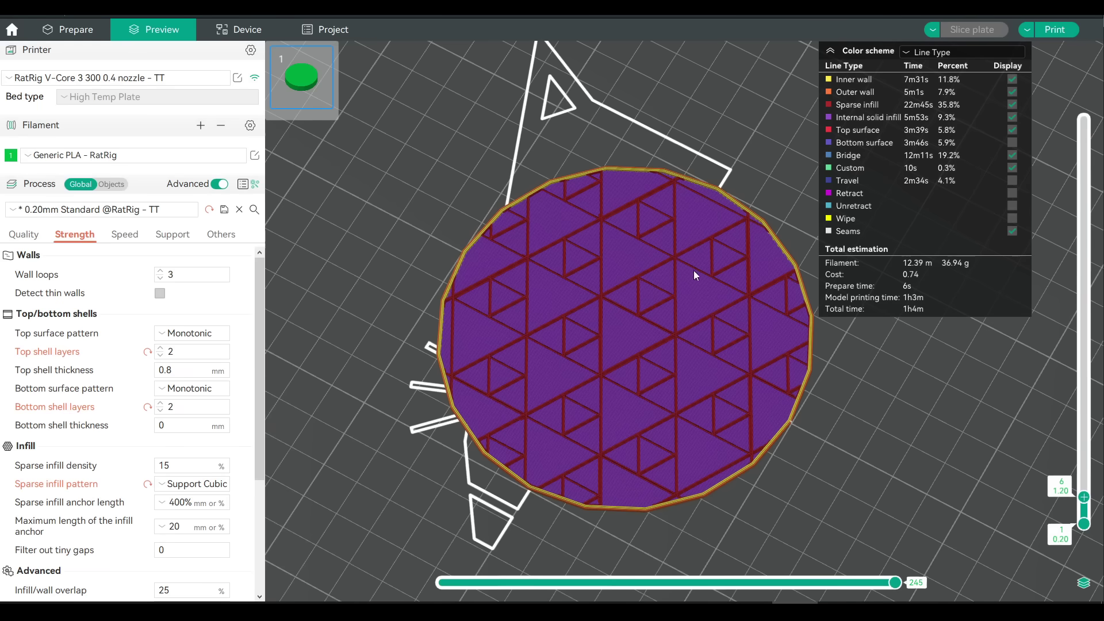
{"action": "left_click_drag", "start_coordinate": [1083, 496], "coordinate": [1095, 148]}
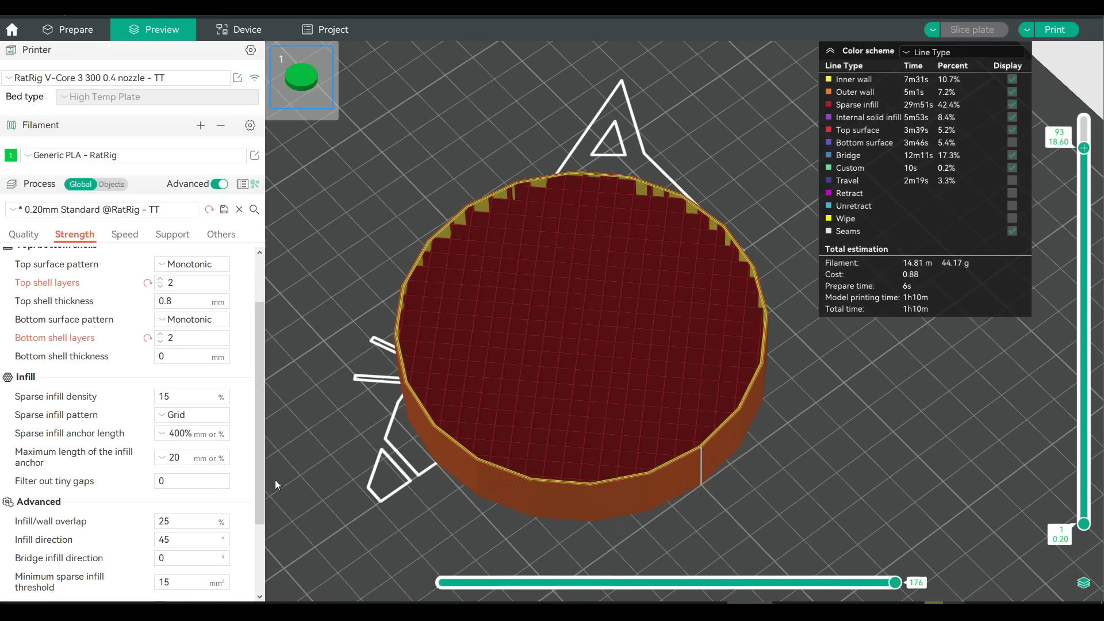
Pick a sparse infill pattern from the list and enable Infill combination under Advanced
{"action": "left_click", "coordinate": [228, 420]}
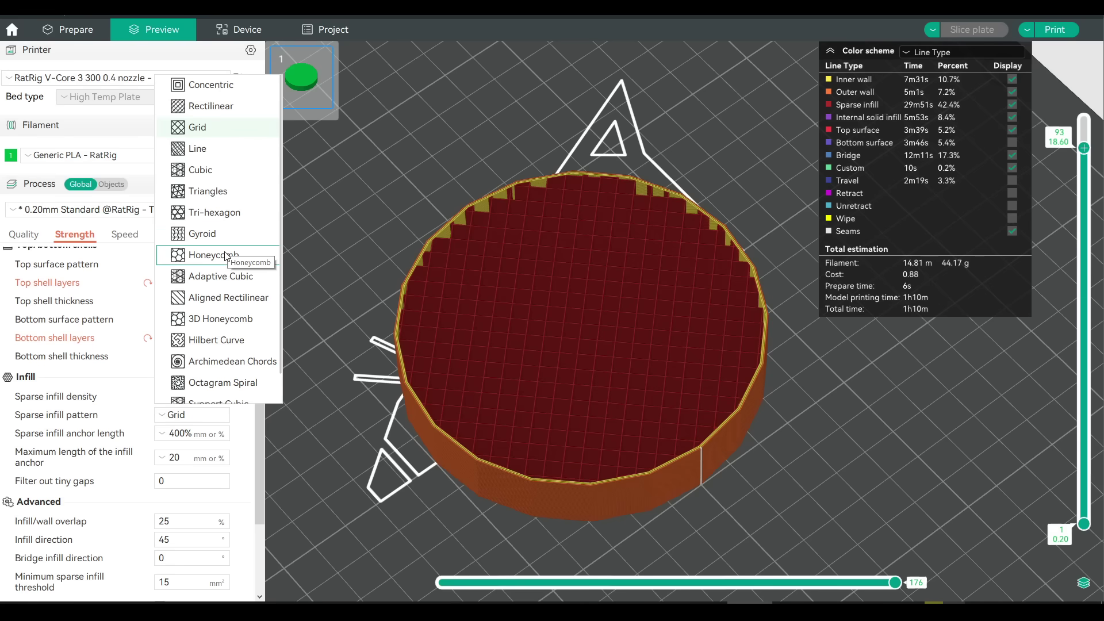
{"action": "left_click", "coordinate": [311, 323]}
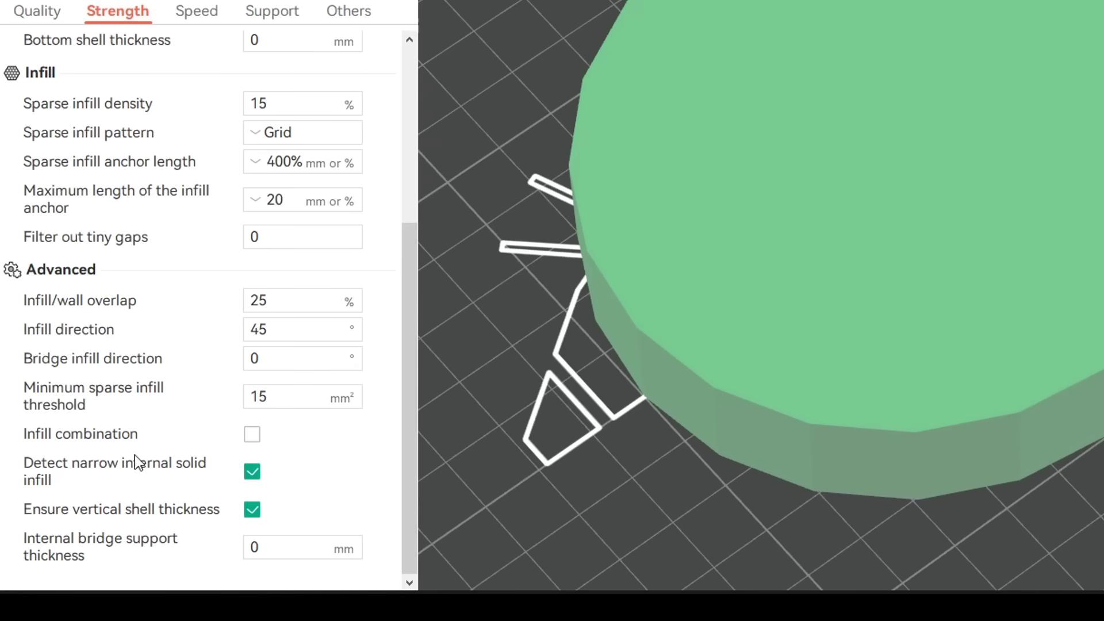
{"action": "left_click", "coordinate": [252, 435]}
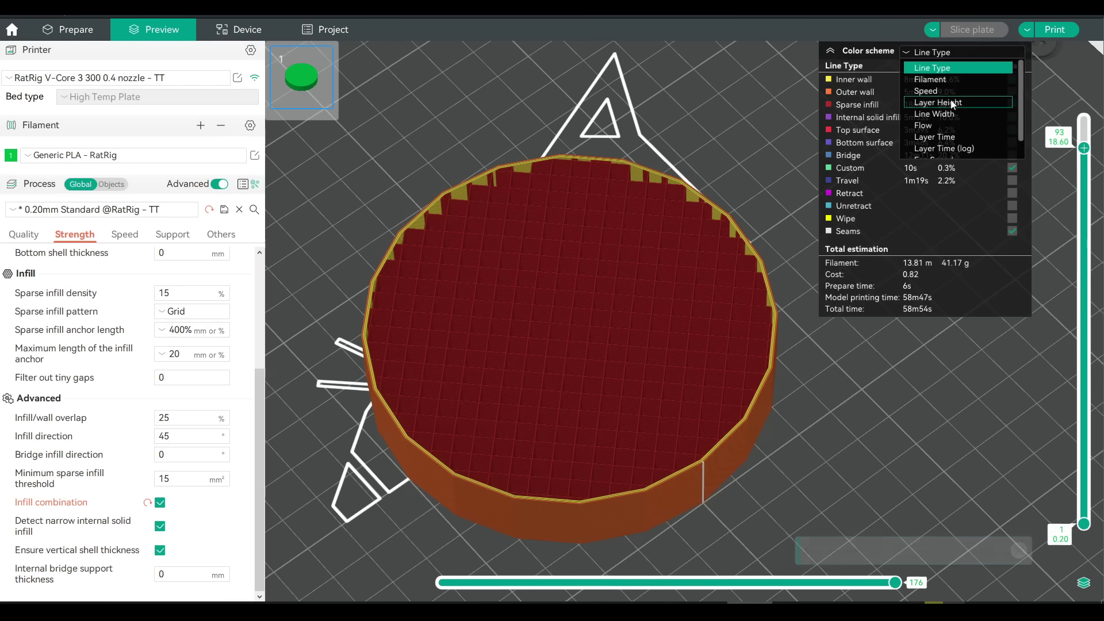
Colour the sliced disc preview by layer height, zoom in, and show only the lower layers
{"action": "left_click", "coordinate": [938, 102]}
{"action": "scroll", "coordinate": [602, 389], "scroll_direction": "up", "scroll_amount": 5}
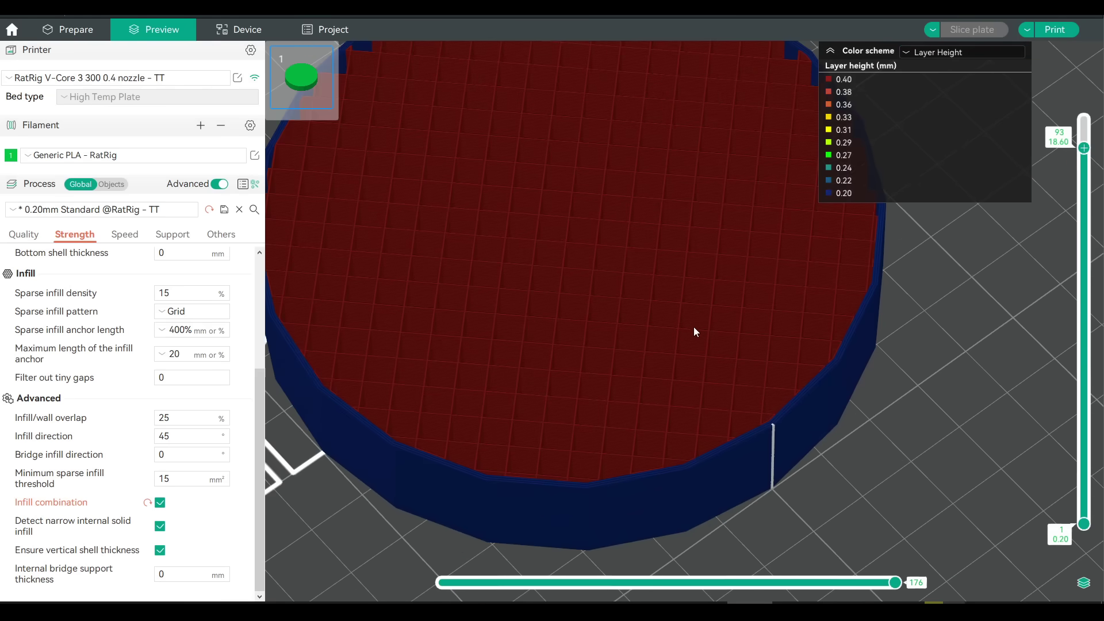
{"action": "scroll", "coordinate": [809, 322], "scroll_direction": "up", "scroll_amount": 5}
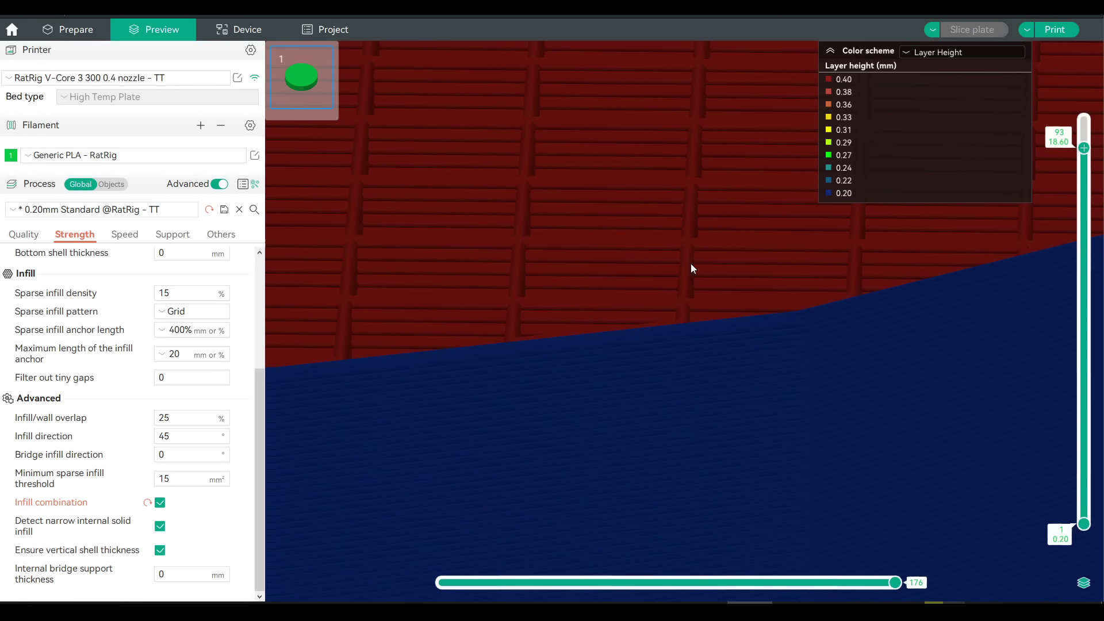
{"action": "left_click_drag", "start_coordinate": [1083, 147], "coordinate": [1092, 232]}
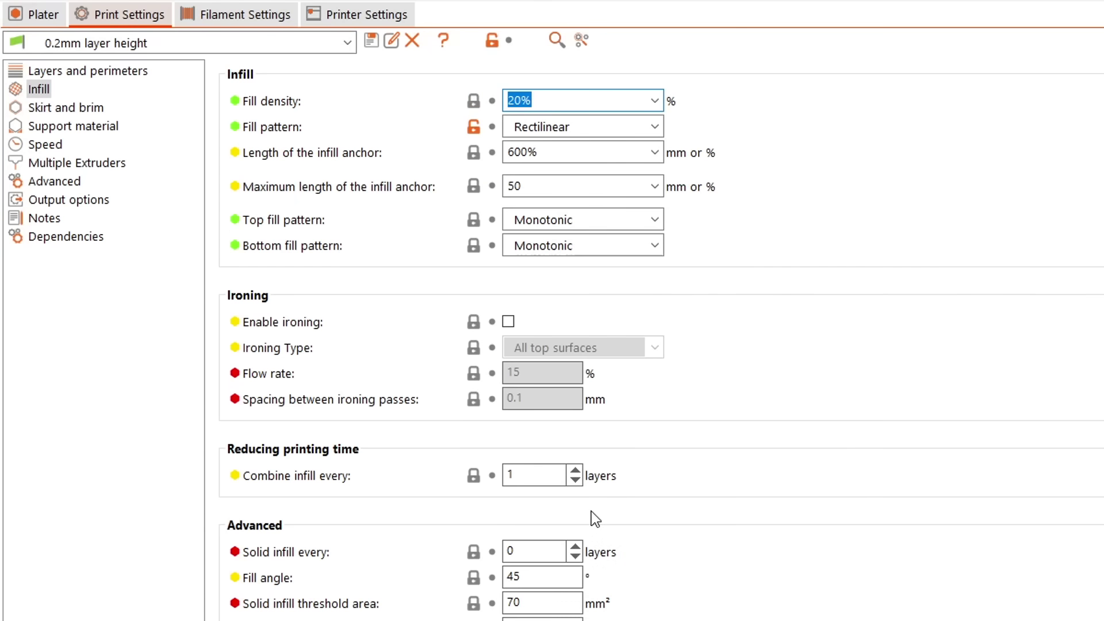
Raise Combine infill every from 1 to 2 layers in PrusaSlicer's infill settings
{"action": "left_click", "coordinate": [574, 470]}
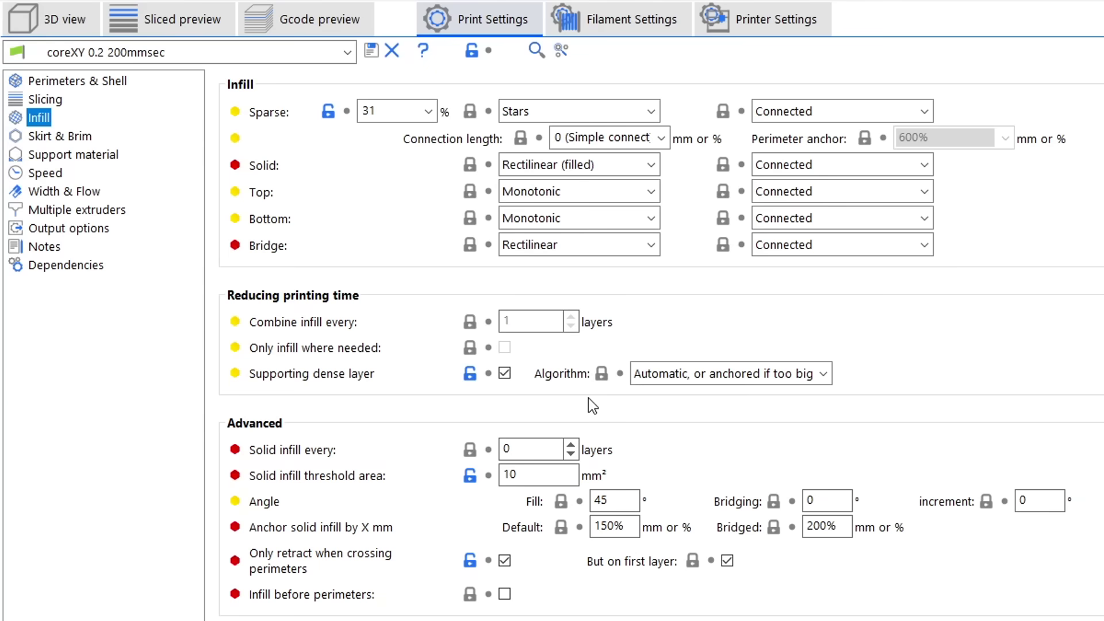
Untick Supporting dense layer in SuperSlicer's infill settings
{"action": "left_click", "coordinate": [504, 374]}
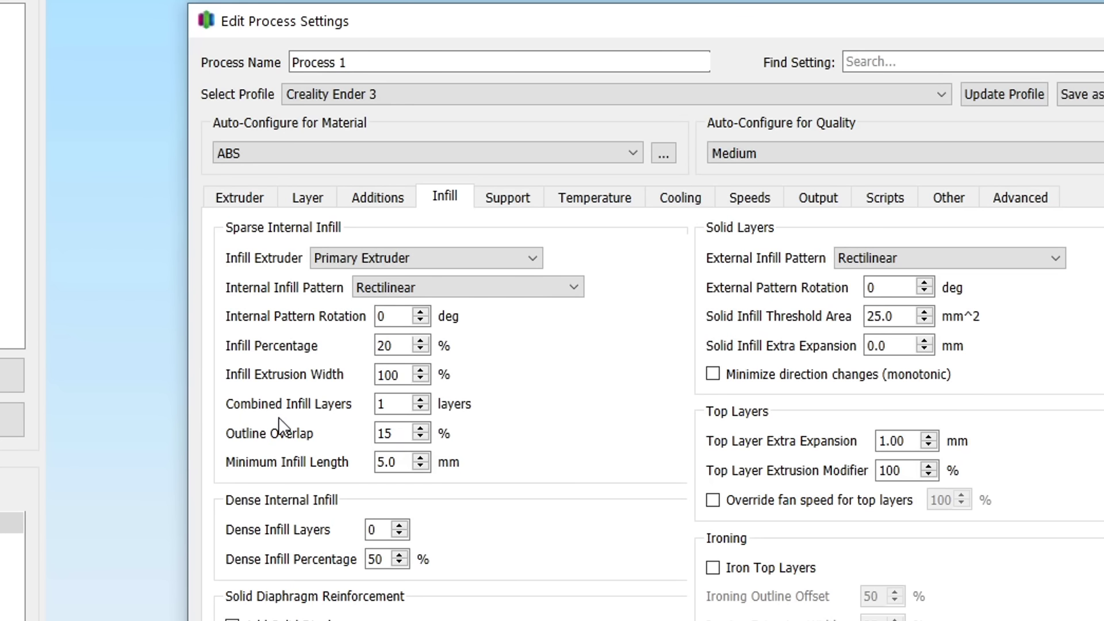
Raise Combined Infill Layers from 1 to 2 in the other slicer
{"action": "left_click", "coordinate": [404, 275]}
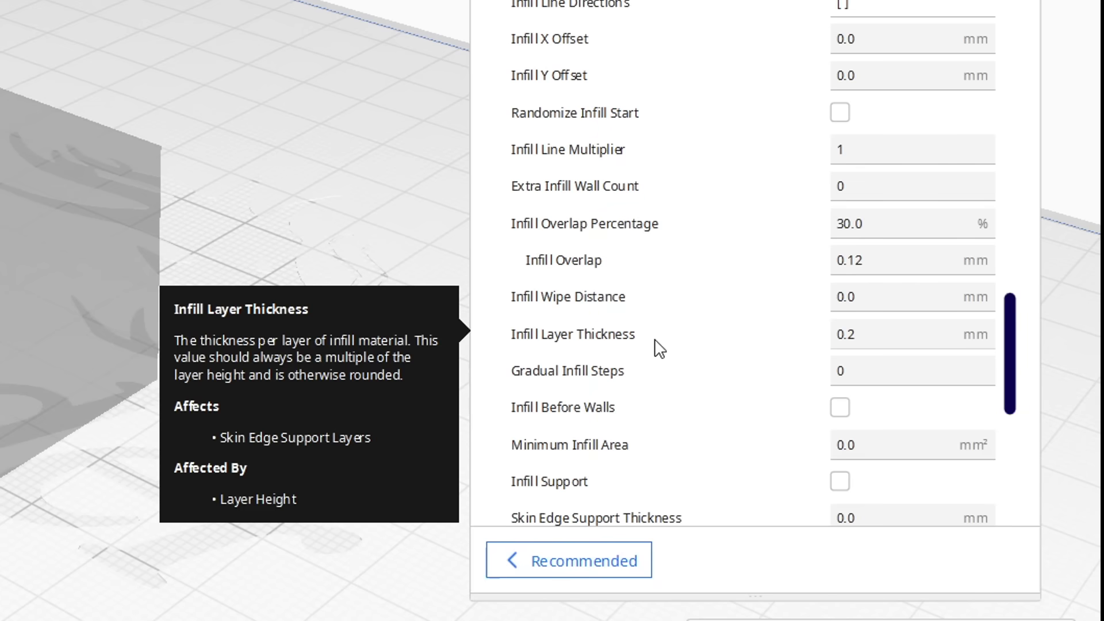
Change Cura's Infill Layer Thickness to 0.4 mm
{"action": "left_click_drag", "start_coordinate": [847, 334], "coordinate": [857, 334]}
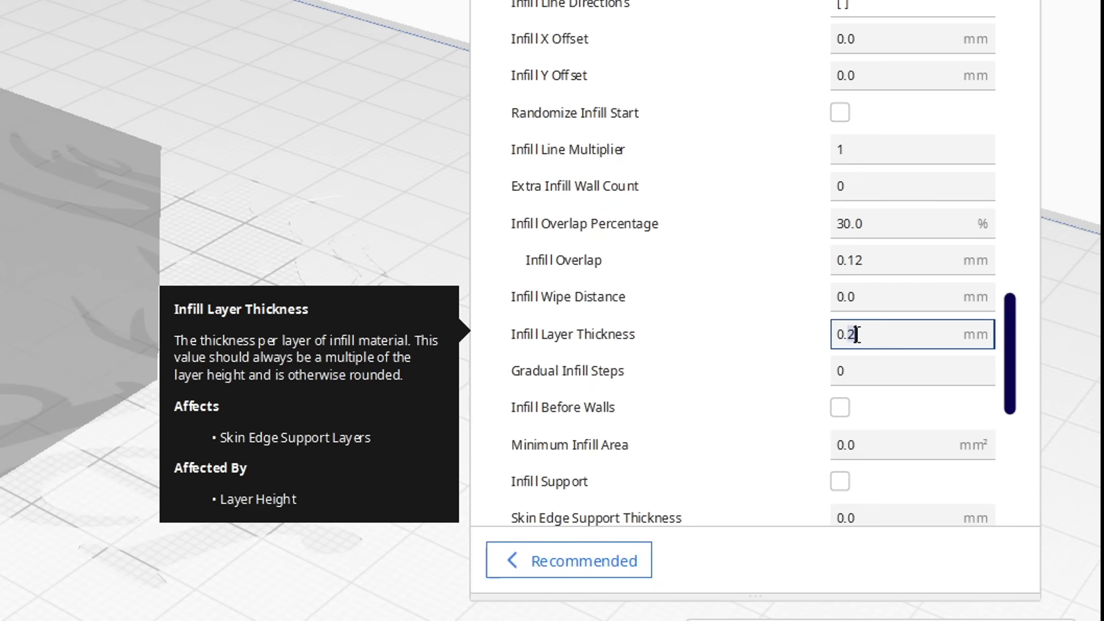
{"action": "type", "text": "4"}
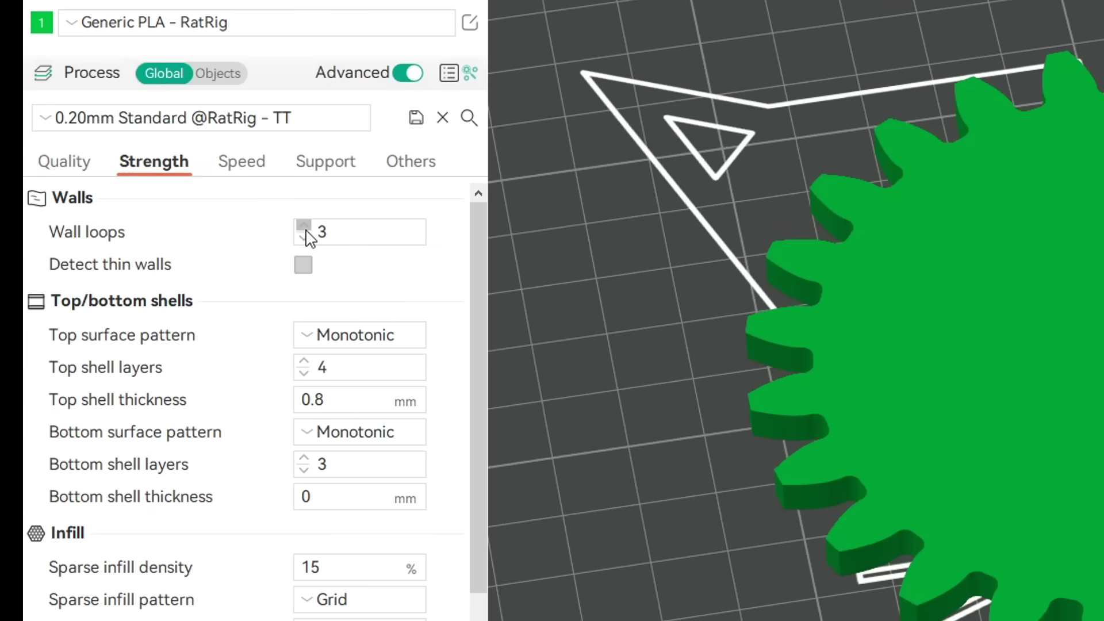
Raise the gear's wall loops to 4
{"action": "left_click", "coordinate": [303, 226]}
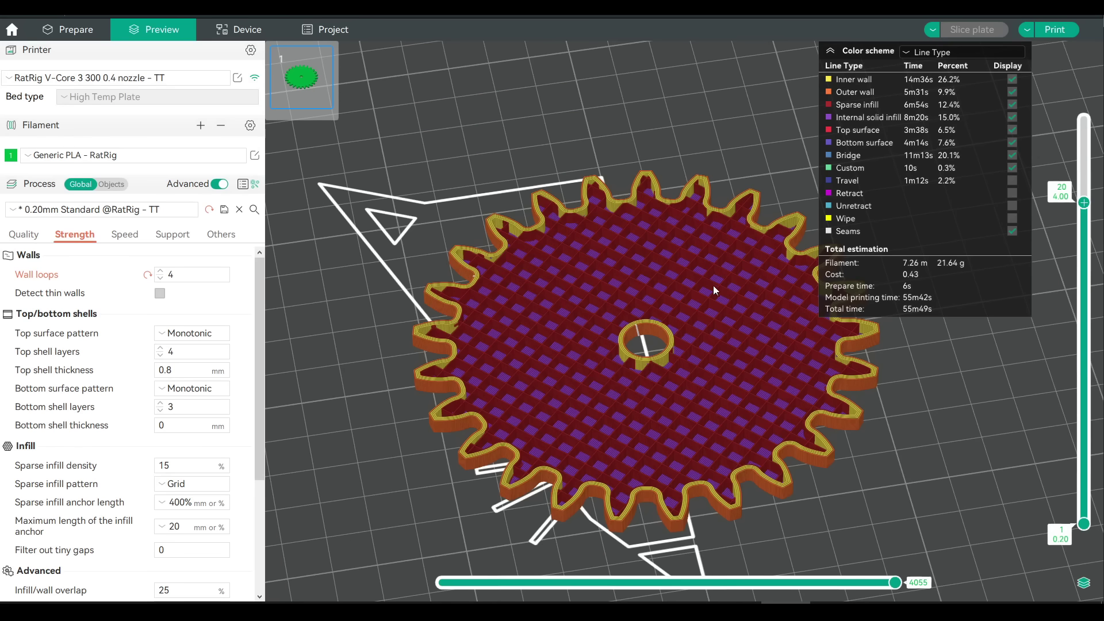
{"action": "scroll", "coordinate": [706, 202], "scroll_direction": "up", "scroll_amount": 10}
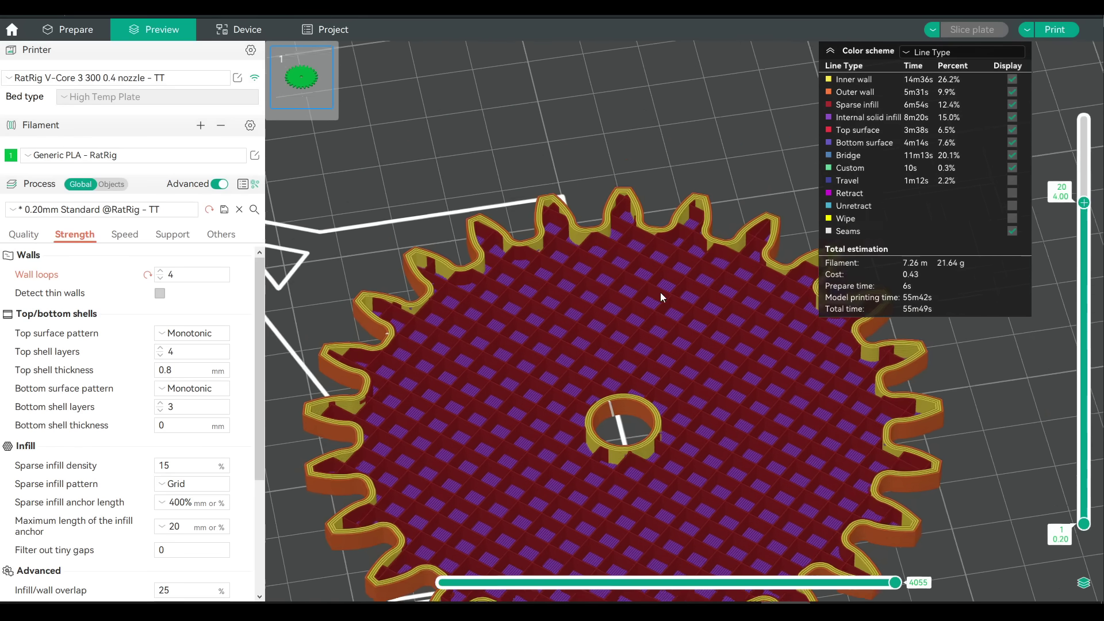
{"action": "scroll", "coordinate": [623, 257], "scroll_direction": "up", "scroll_amount": 5}
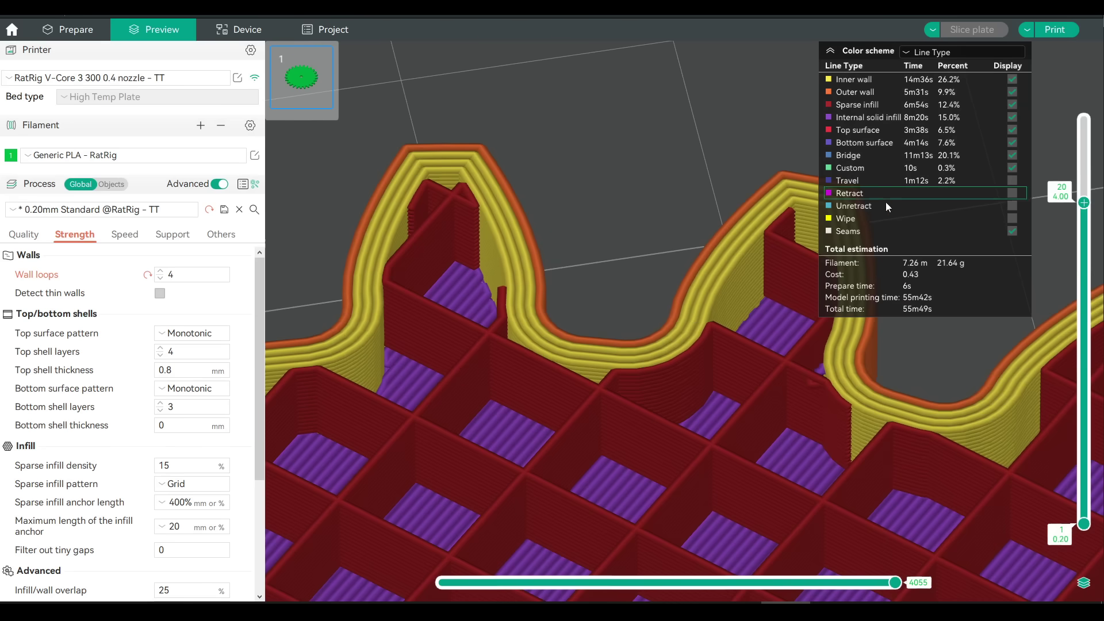
Change sparse infill density from 15% to 50% and reslice the gear
{"action": "left_click", "coordinate": [186, 465]}
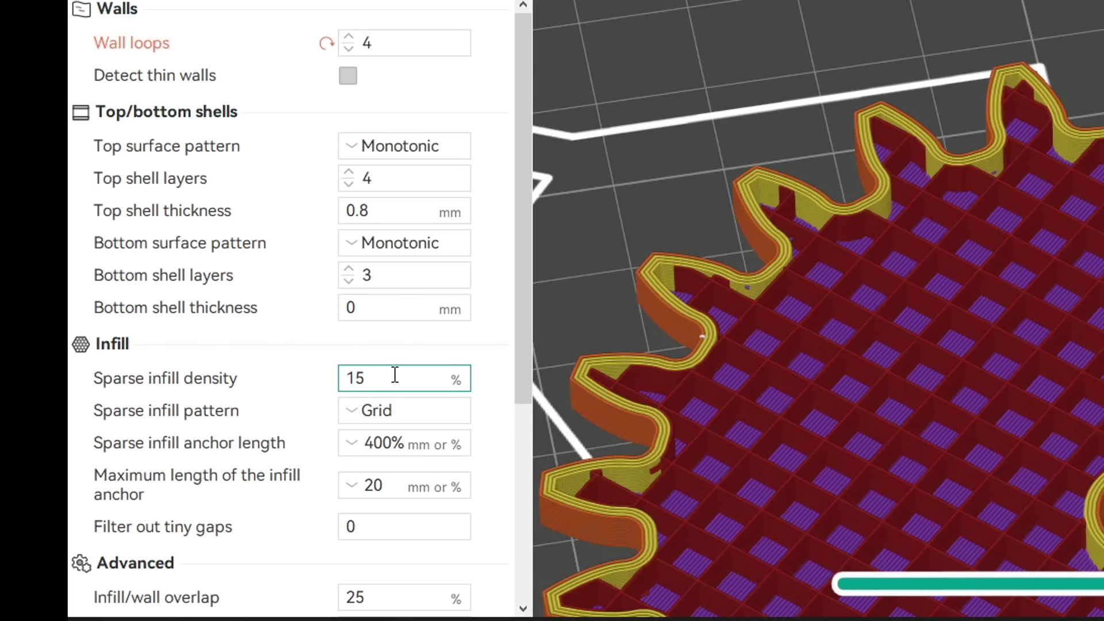
{"action": "left_click_drag", "start_coordinate": [395, 374], "coordinate": [344, 379]}
{"action": "type", "text": "50"}
{"action": "key", "text": "Return"}
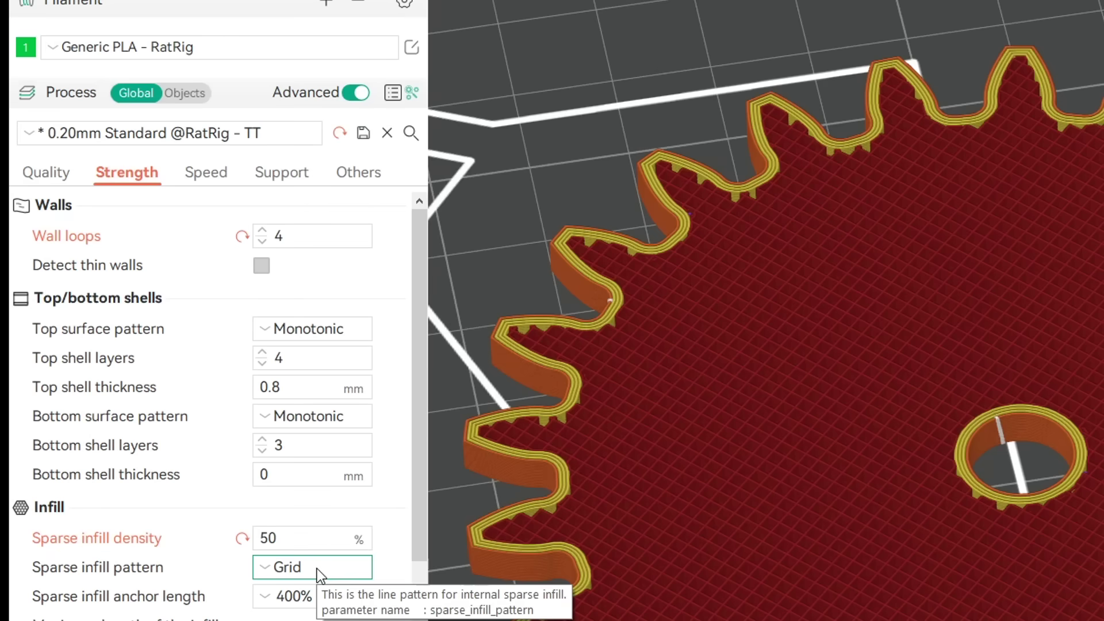
Switch the gear's sparse infill pattern to Adaptive Cubic and inspect it from above and obliquely
{"action": "left_click", "coordinate": [194, 484]}
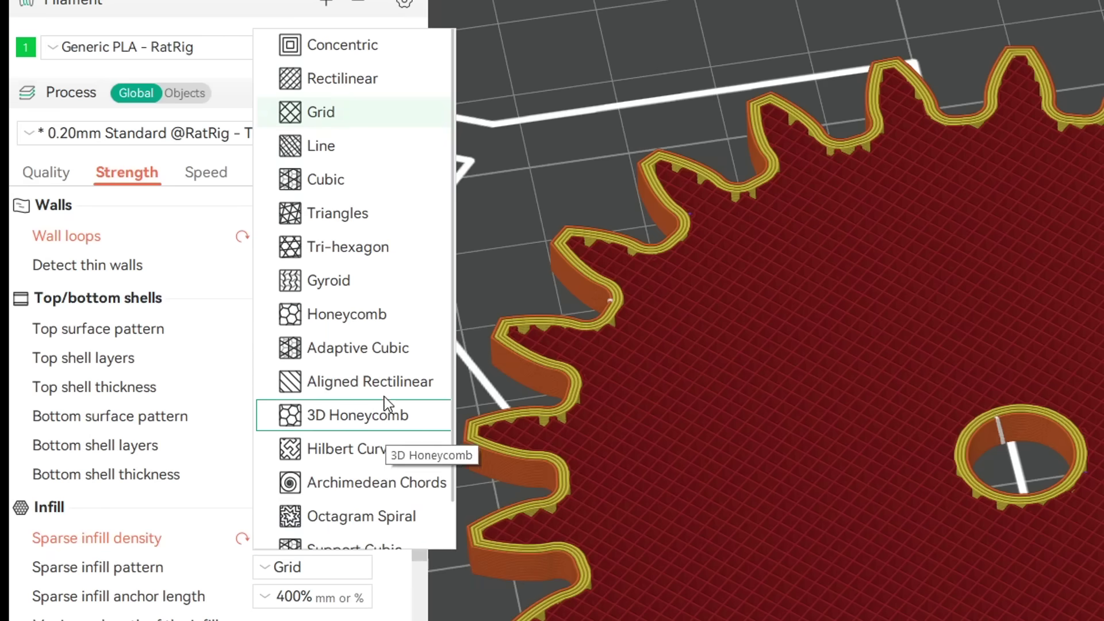
{"action": "left_click", "coordinate": [378, 348]}
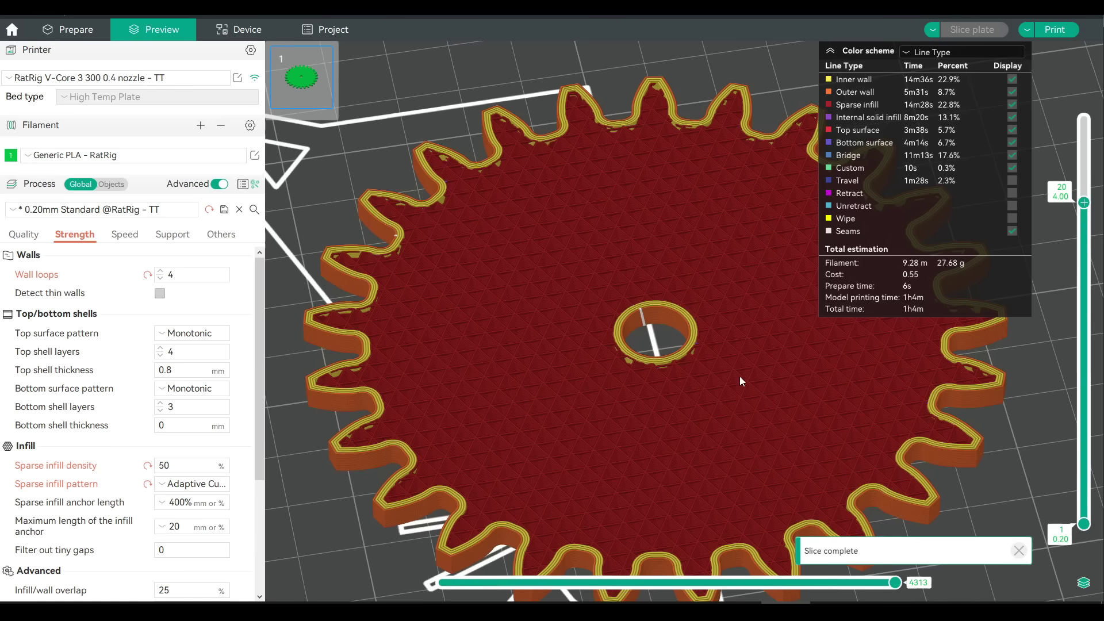
{"action": "left_click_drag", "start_coordinate": [726, 389], "coordinate": [733, 422]}
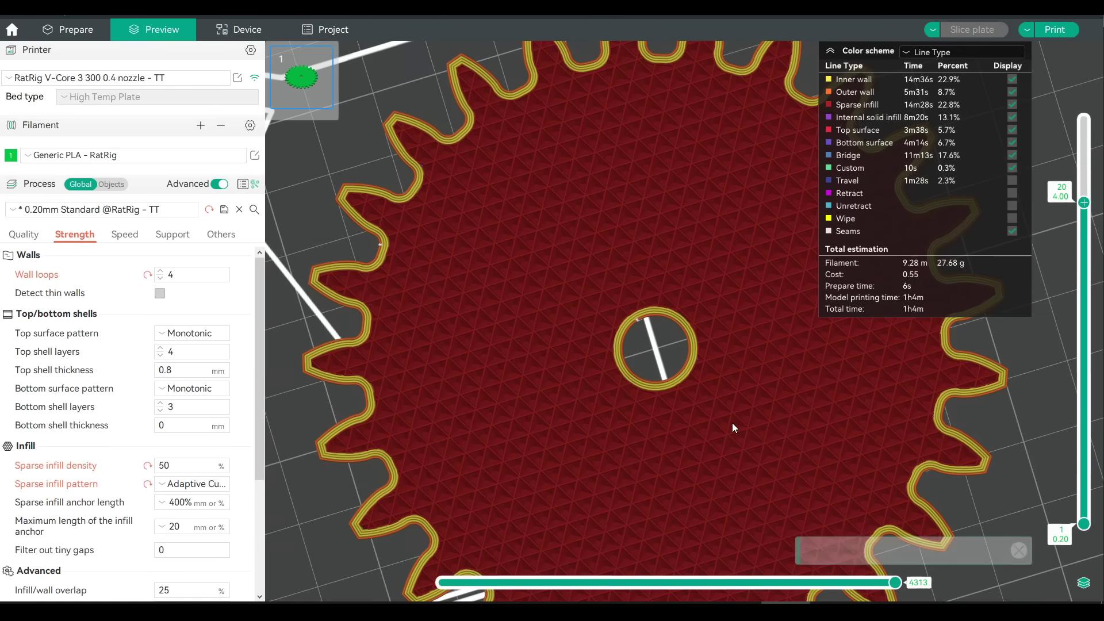
{"action": "scroll", "coordinate": [732, 421], "scroll_direction": "down", "scroll_amount": 6}
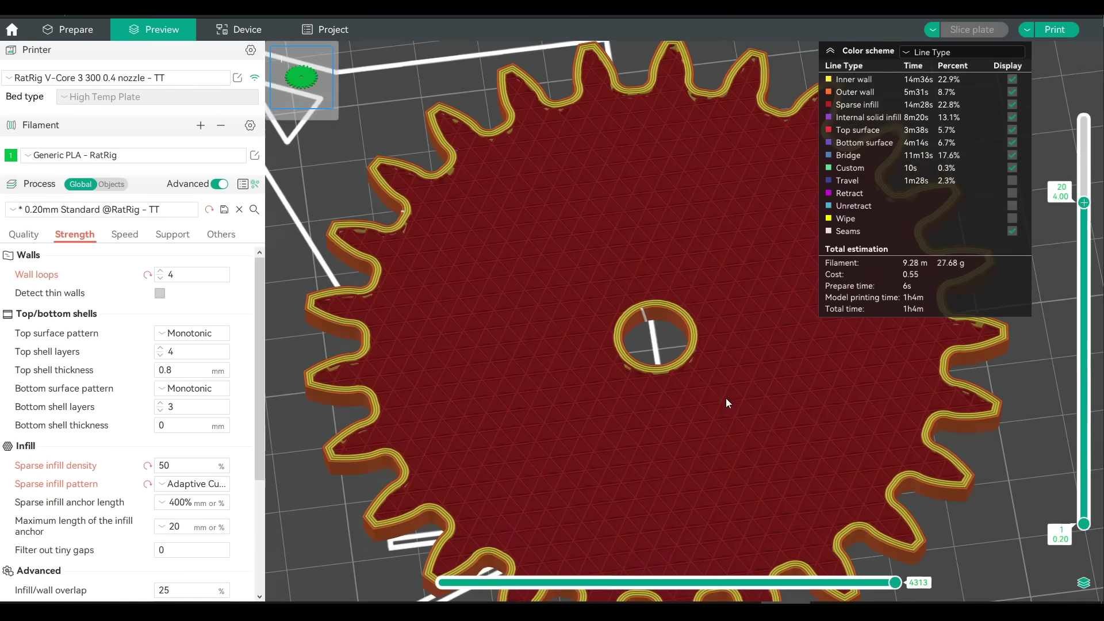
{"action": "left_click_drag", "start_coordinate": [725, 398], "coordinate": [633, 404]}
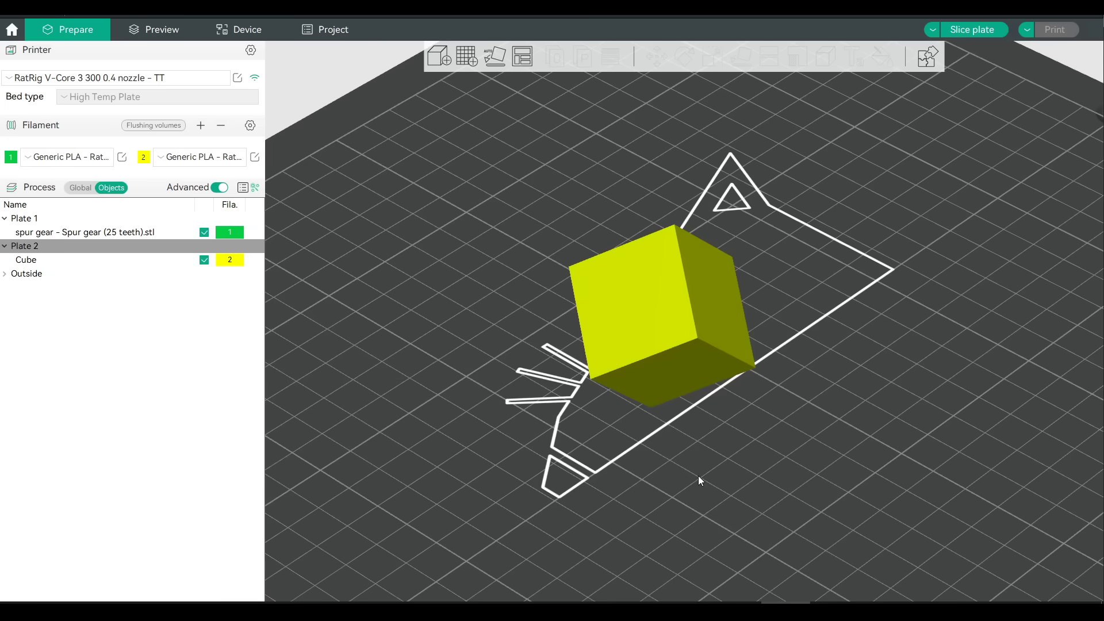
Orbit the Prepare view around the cube
{"action": "mouse_move", "coordinate": [699, 480]}
{"action": "left_mouse_down"}
{"action": "mouse_move", "coordinate": [644, 488]}
{"action": "mouse_move", "coordinate": [825, 477]}
{"action": "mouse_move", "coordinate": [691, 482]}
{"action": "left_mouse_up"}
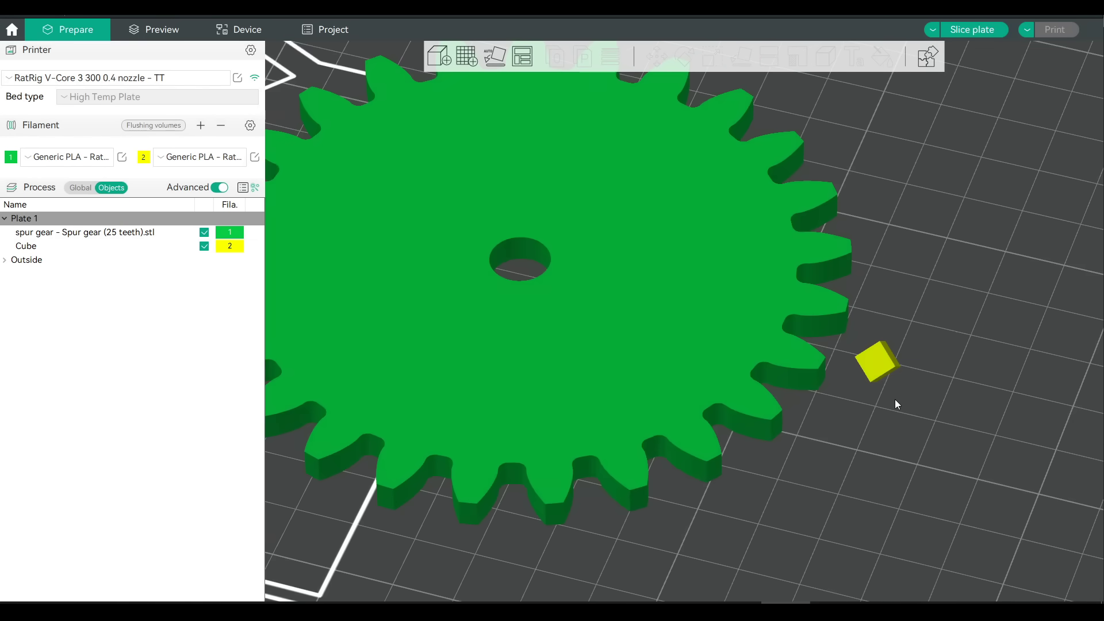
Move the cube onto the gear and stretch the part much taller along Z
{"action": "left_click_drag", "start_coordinate": [885, 364], "coordinate": [669, 273]}
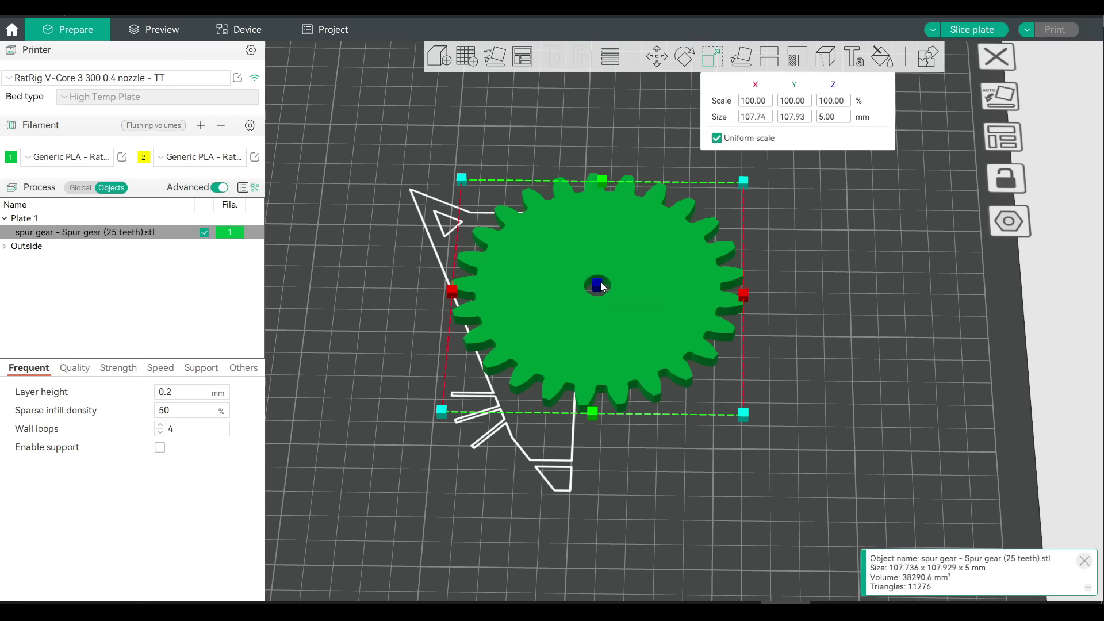
{"action": "left_click_drag", "start_coordinate": [600, 283], "coordinate": [603, 180]}
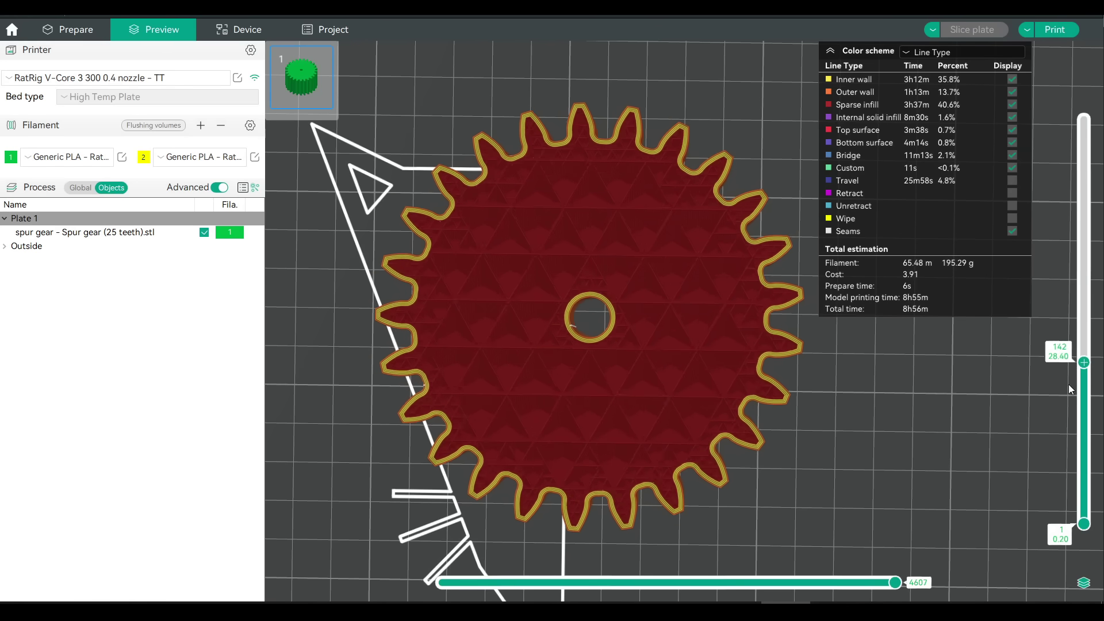
{"action": "left_click_drag", "start_coordinate": [1084, 448], "coordinate": [1083, 312]}
{"action": "scroll", "coordinate": [723, 300], "scroll_direction": "up", "scroll_amount": 3}
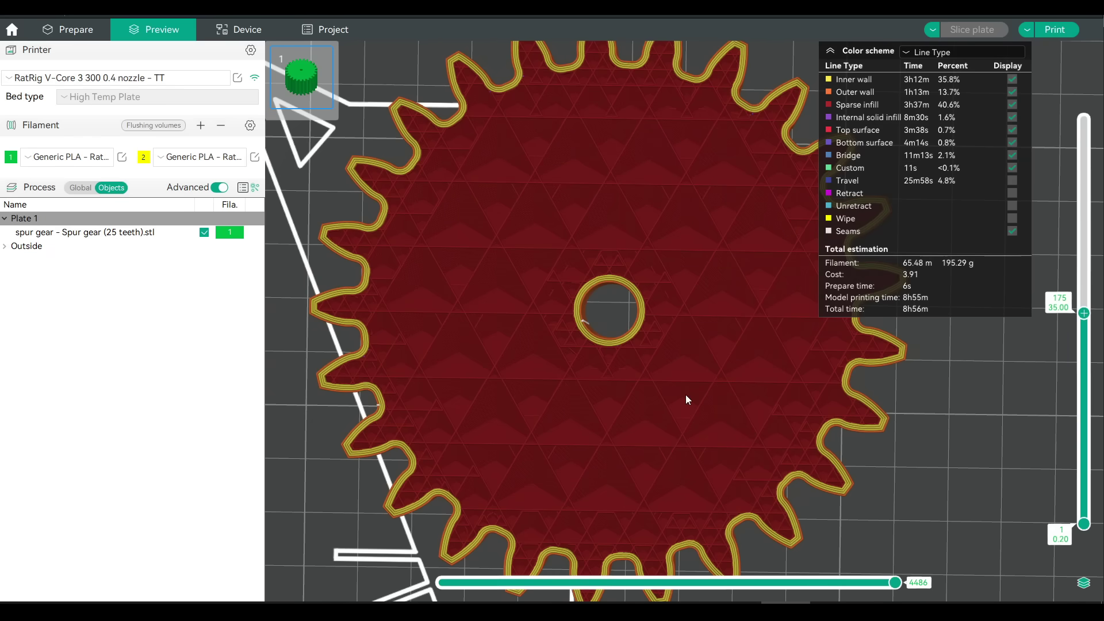
{"action": "scroll", "coordinate": [685, 394], "scroll_direction": "down", "scroll_amount": 3}
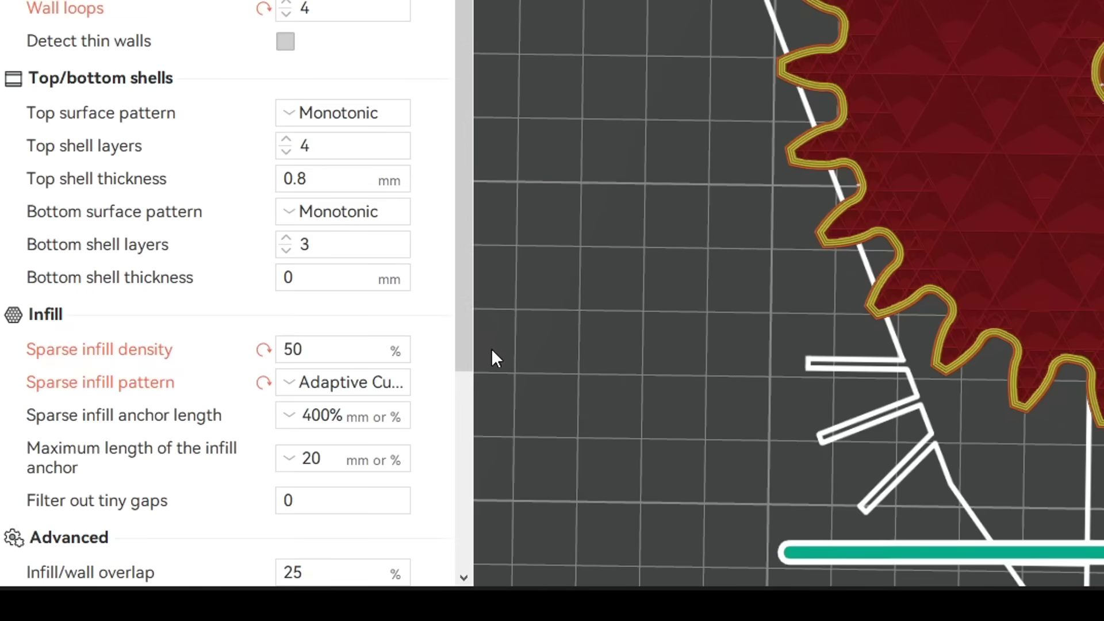
{"action": "left_click", "coordinate": [367, 349]}
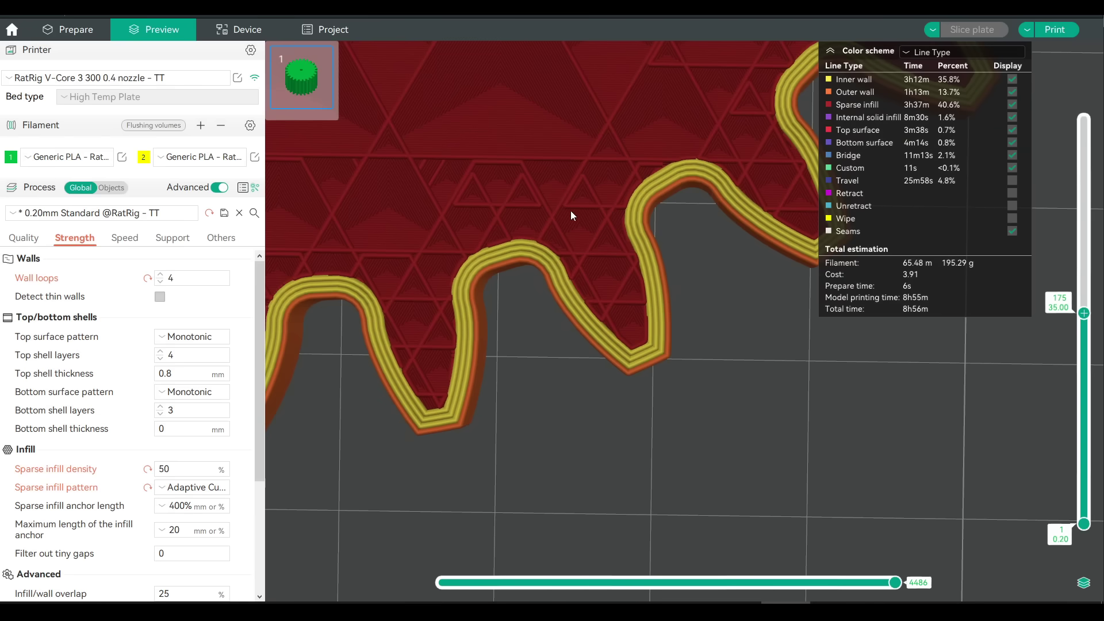
{"action": "scroll", "coordinate": [571, 212], "scroll_direction": "down", "scroll_amount": 10}
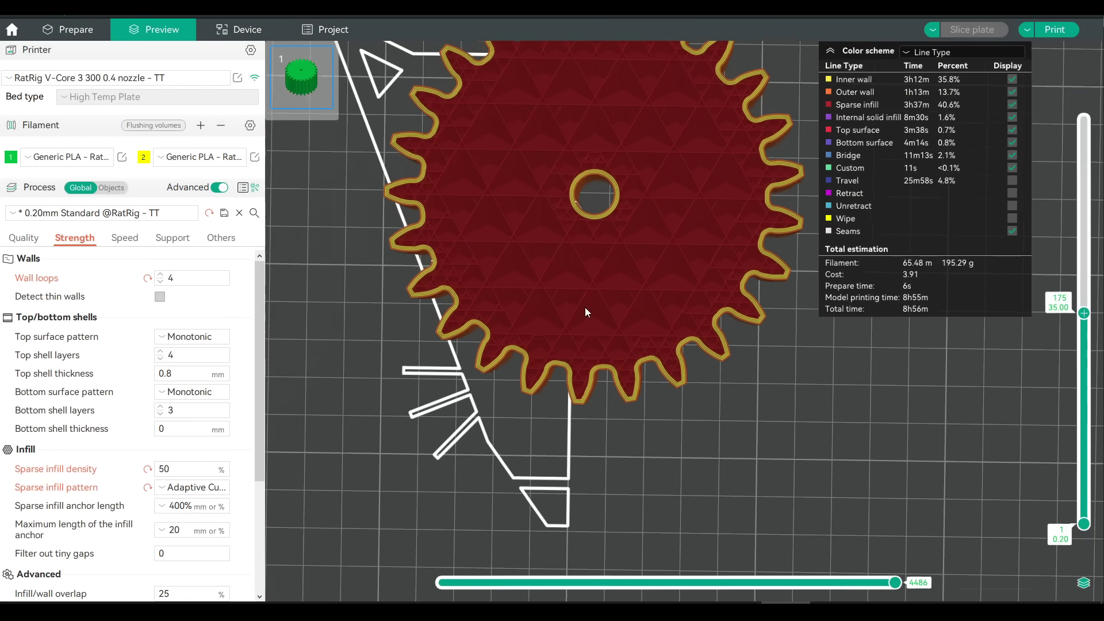
{"action": "middle_click_drag", "start_coordinate": [663, 207], "coordinate": [650, 275]}
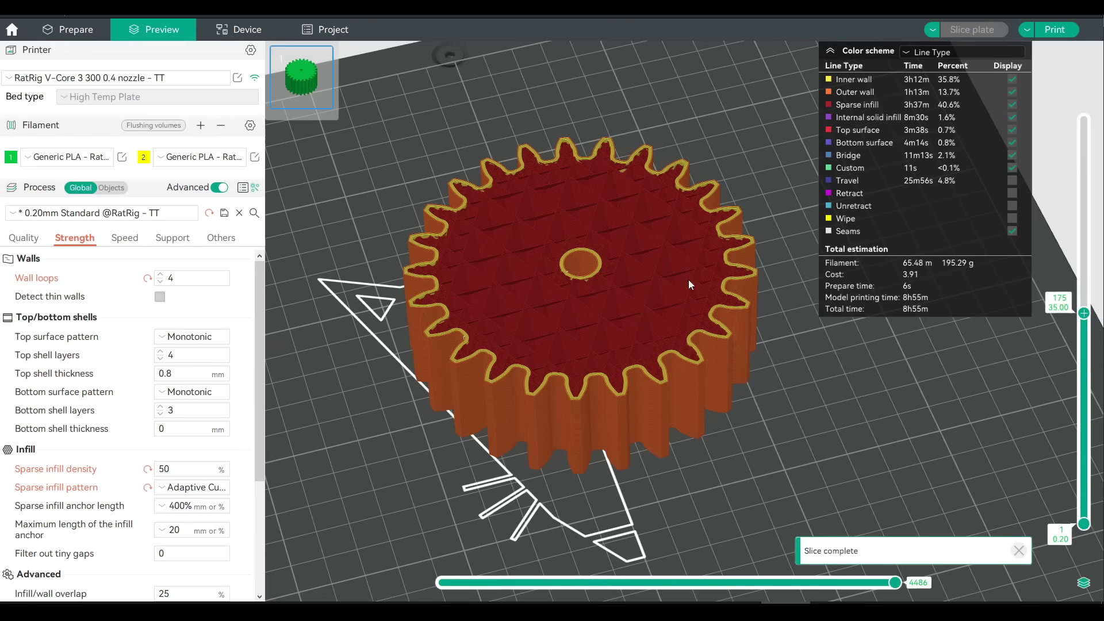
{"action": "scroll", "coordinate": [725, 311], "scroll_direction": "up", "scroll_amount": 8}
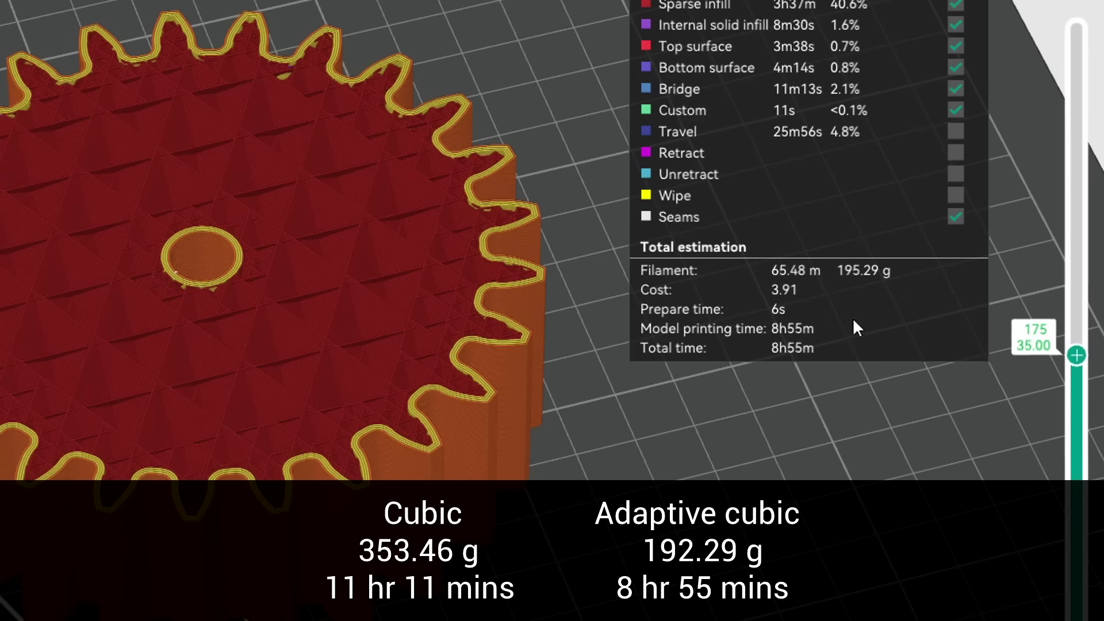
{"action": "scroll", "coordinate": [741, 402], "scroll_direction": "down", "scroll_amount": 5}
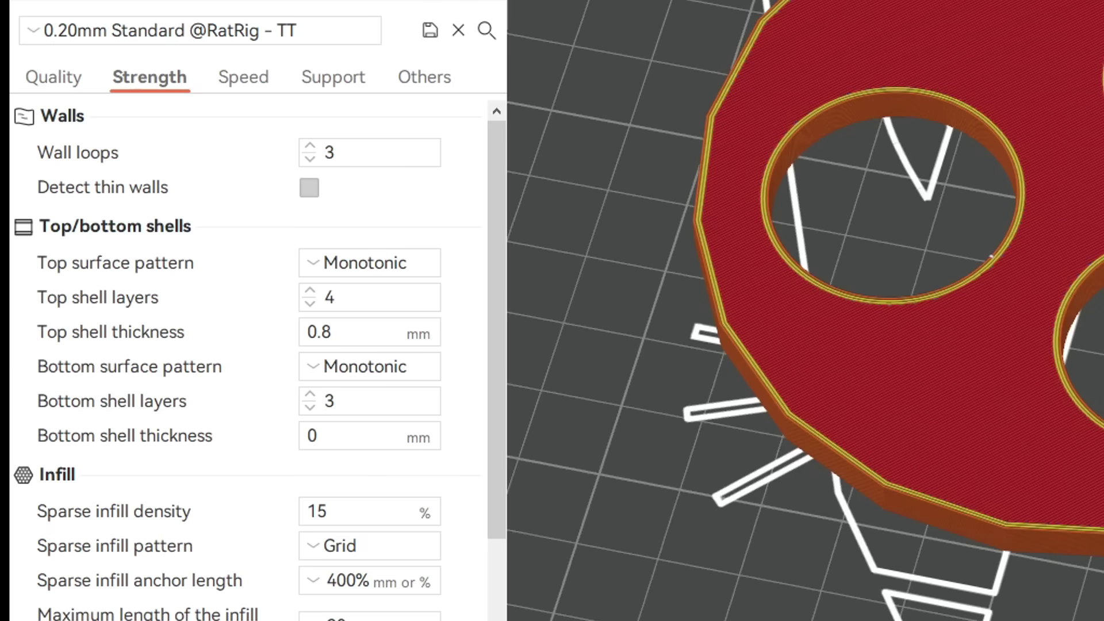
Set both top and bottom shell layers to 0
{"action": "left_click", "coordinate": [302, 306]}
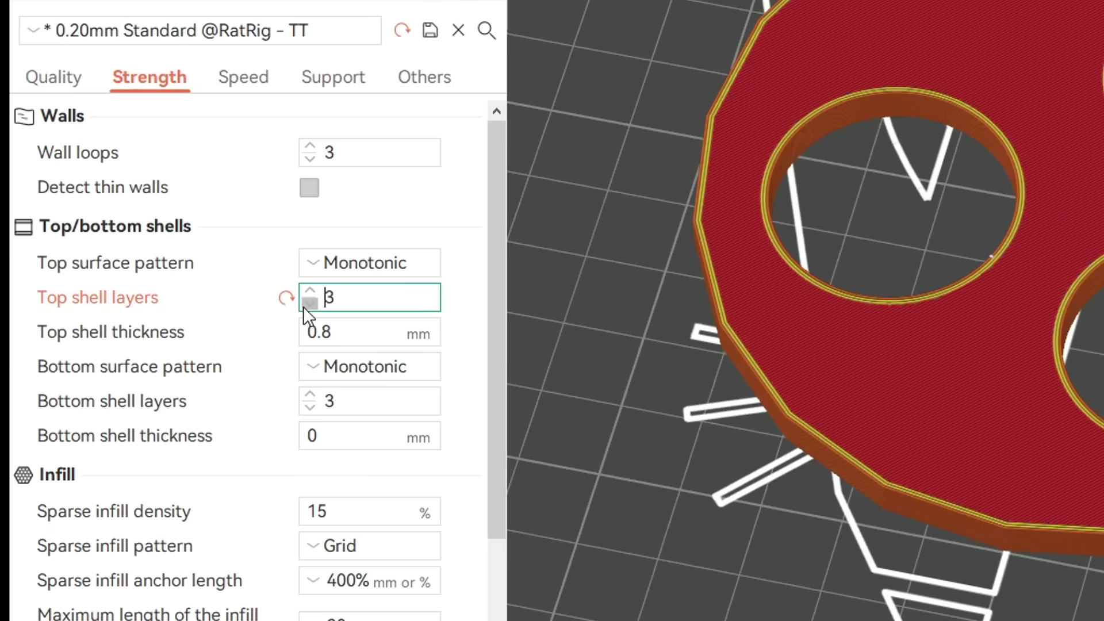
{"action": "left_click", "coordinate": [303, 306]}
{"action": "left_click", "coordinate": [302, 306]}
{"action": "left_click", "coordinate": [303, 306]}
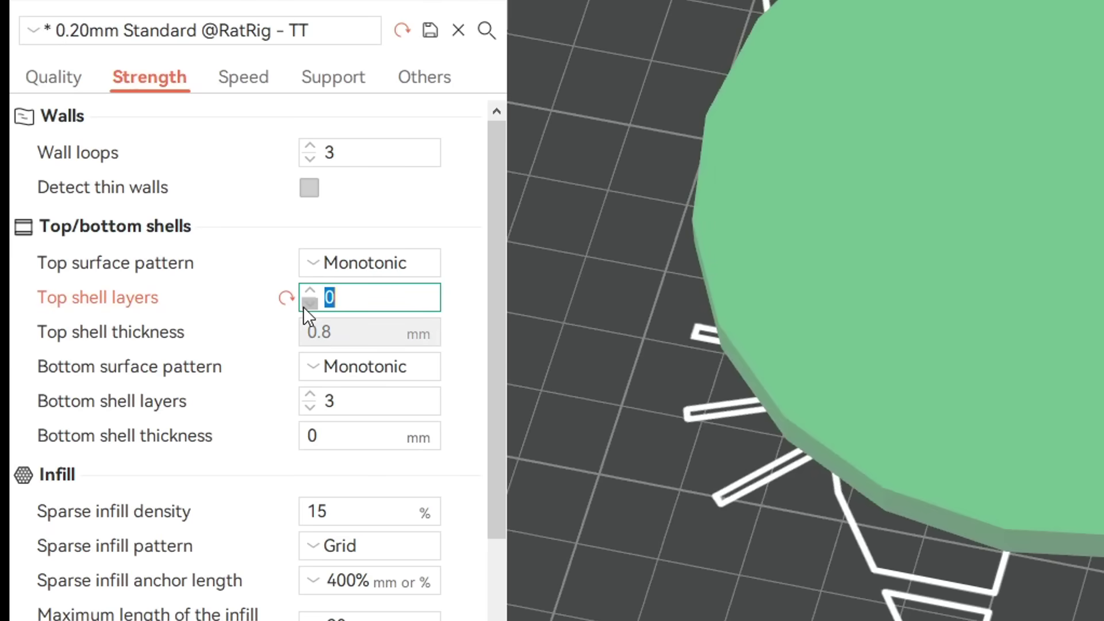
{"action": "left_click", "coordinate": [310, 404]}
{"action": "left_click", "coordinate": [310, 404]}
{"action": "left_click", "coordinate": [311, 403]}
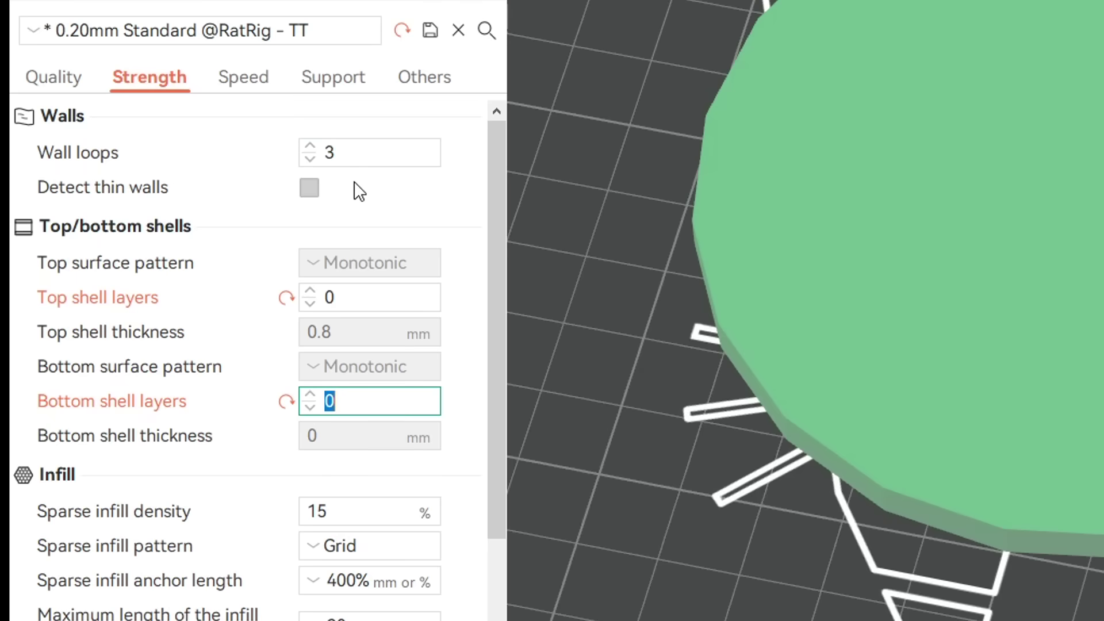
Raise wall loops to 4 and reslice the disc, viewing it at an angle
{"action": "left_click", "coordinate": [310, 145]}
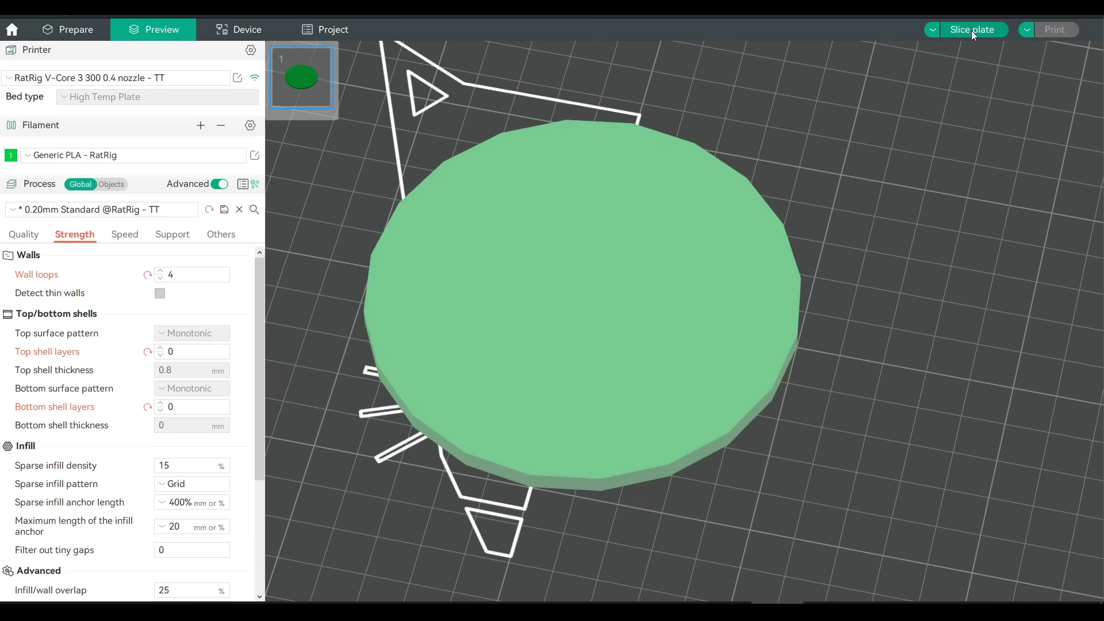
{"action": "left_click", "coordinate": [970, 30]}
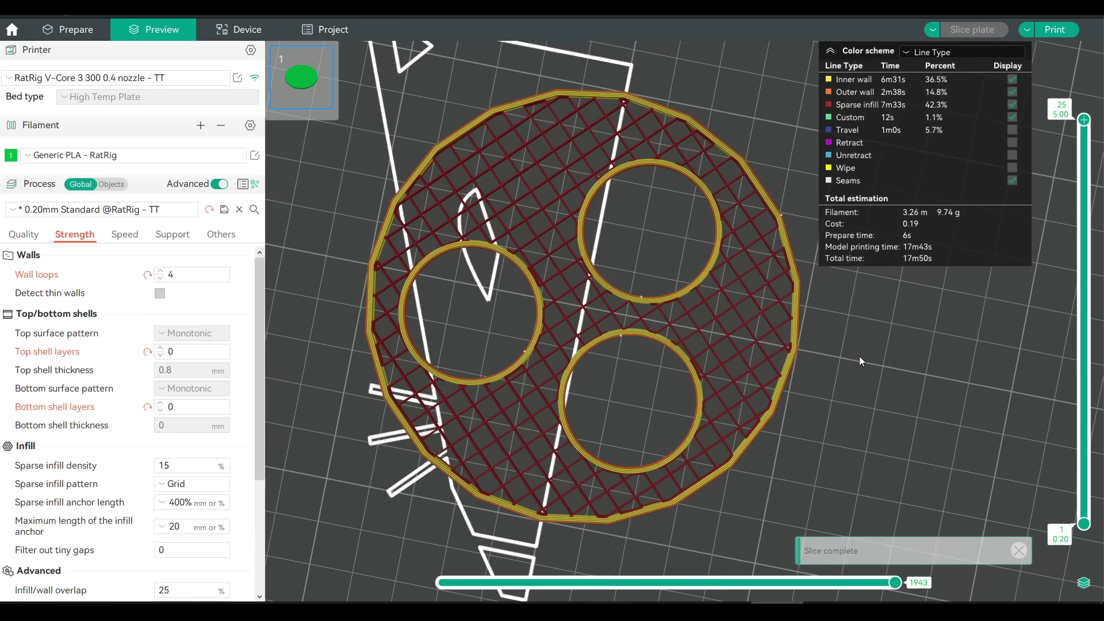
{"action": "left_click_drag", "start_coordinate": [859, 357], "coordinate": [860, 323]}
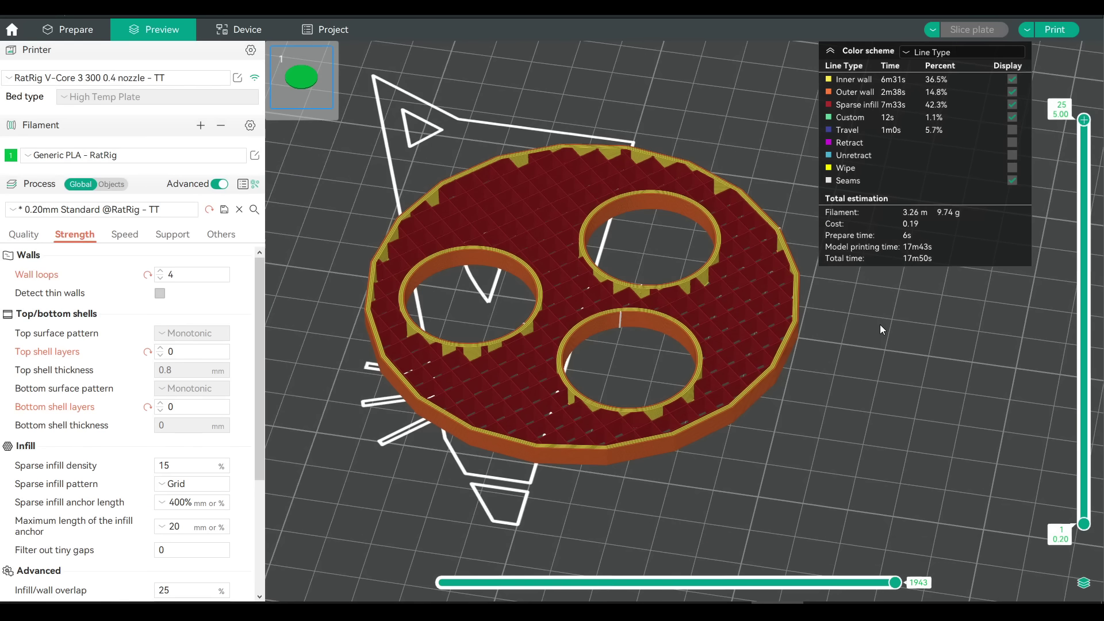
Switch the infill pattern to Honeycomb with 0.8 mm sparse infill line width
{"action": "left_click", "coordinate": [190, 484]}
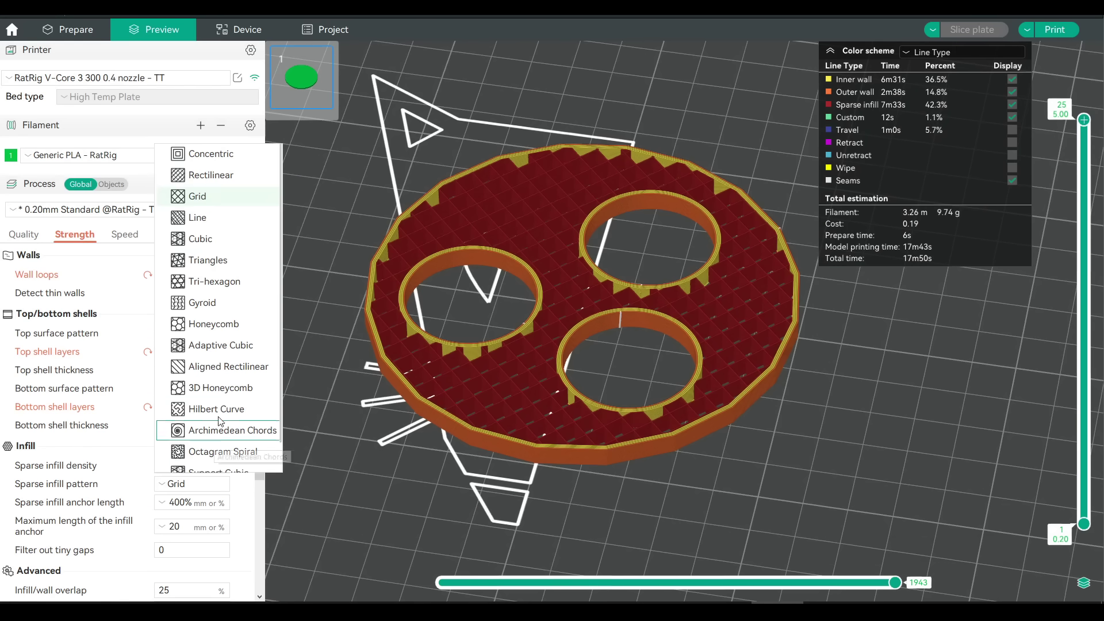
{"action": "left_click", "coordinate": [214, 323]}
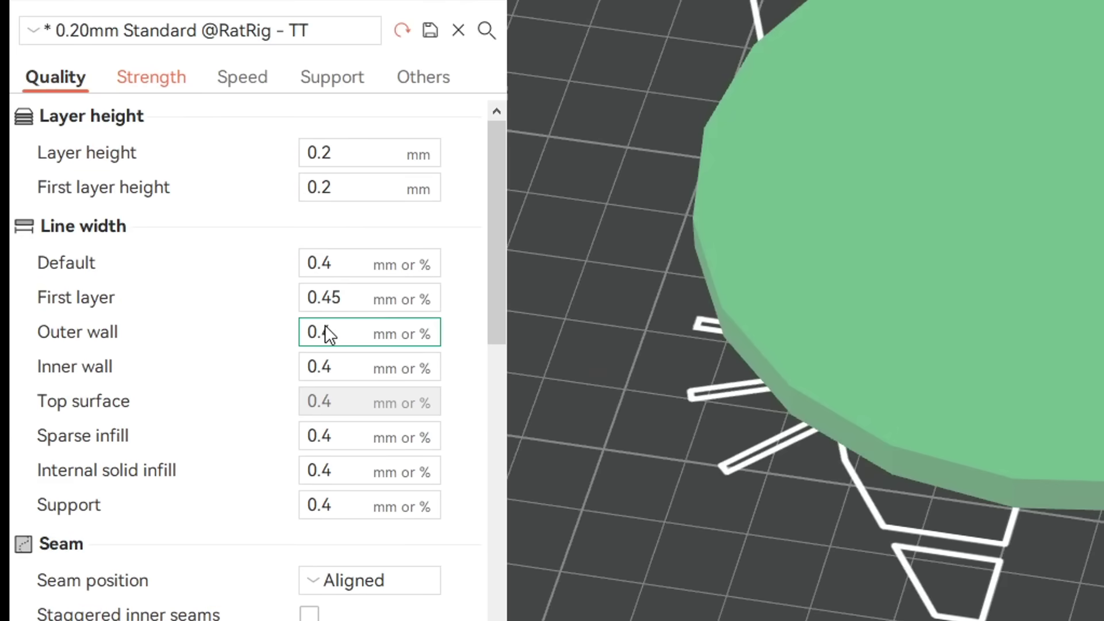
{"action": "left_click", "coordinate": [364, 446]}
{"action": "key", "text": "BackSpace"}
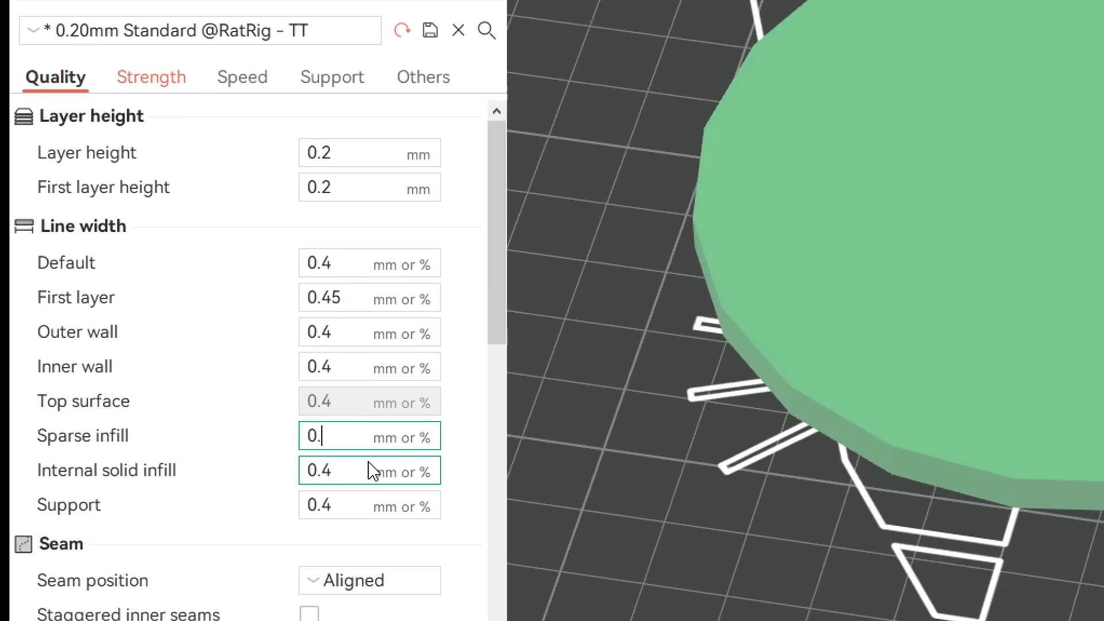
{"action": "type", "text": "8"}
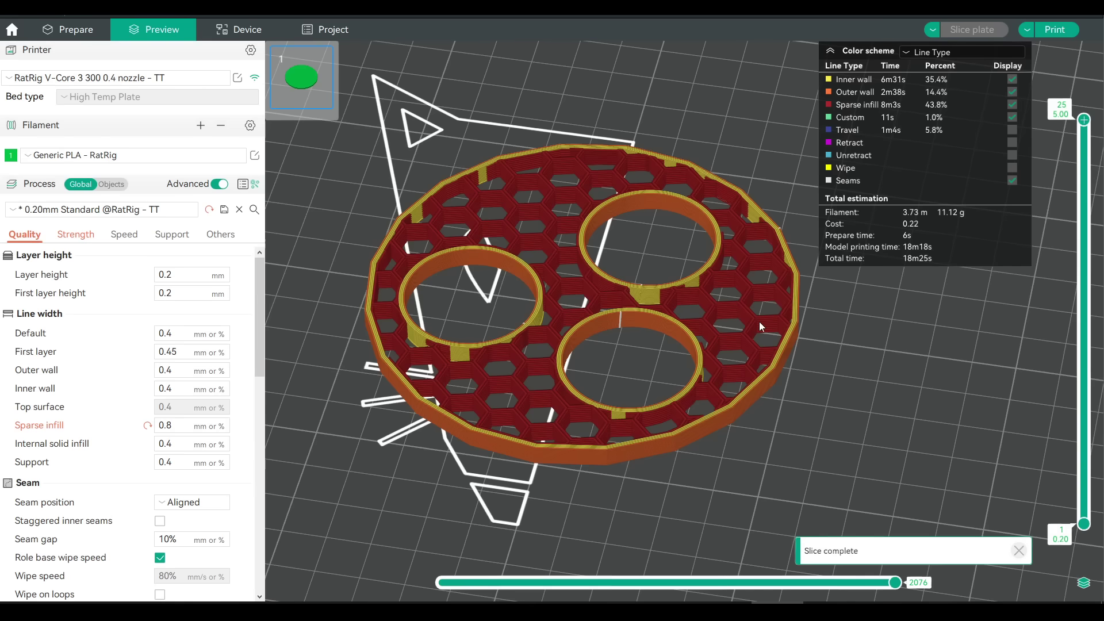
Set sparse infill density to 20% and reslice the disc
{"action": "left_click_drag", "start_coordinate": [733, 336], "coordinate": [732, 379]}
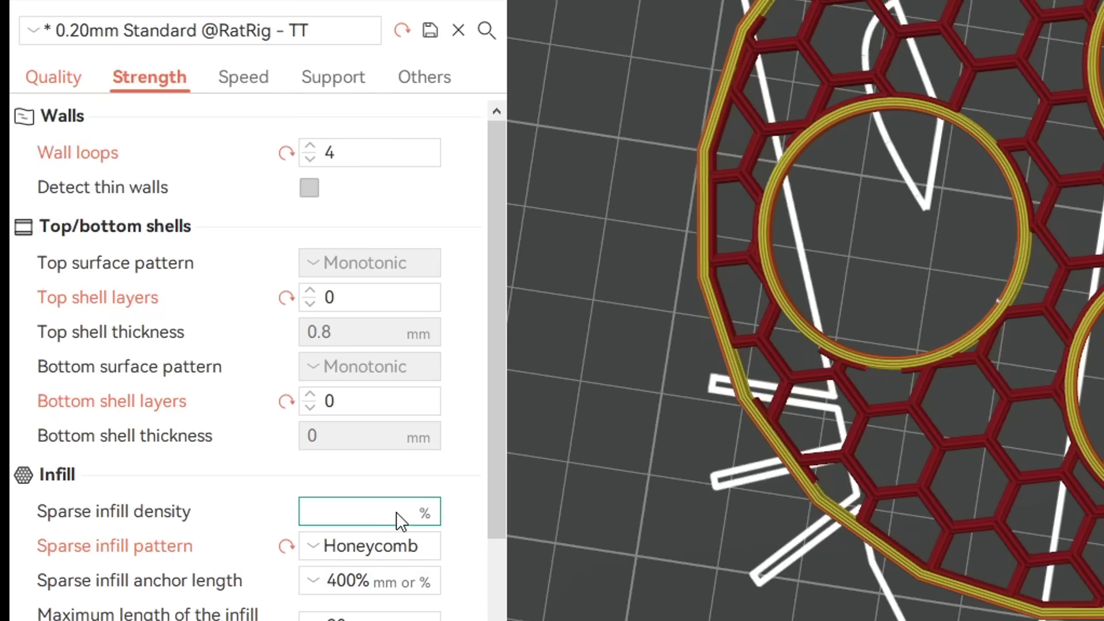
{"action": "type", "text": "20"}
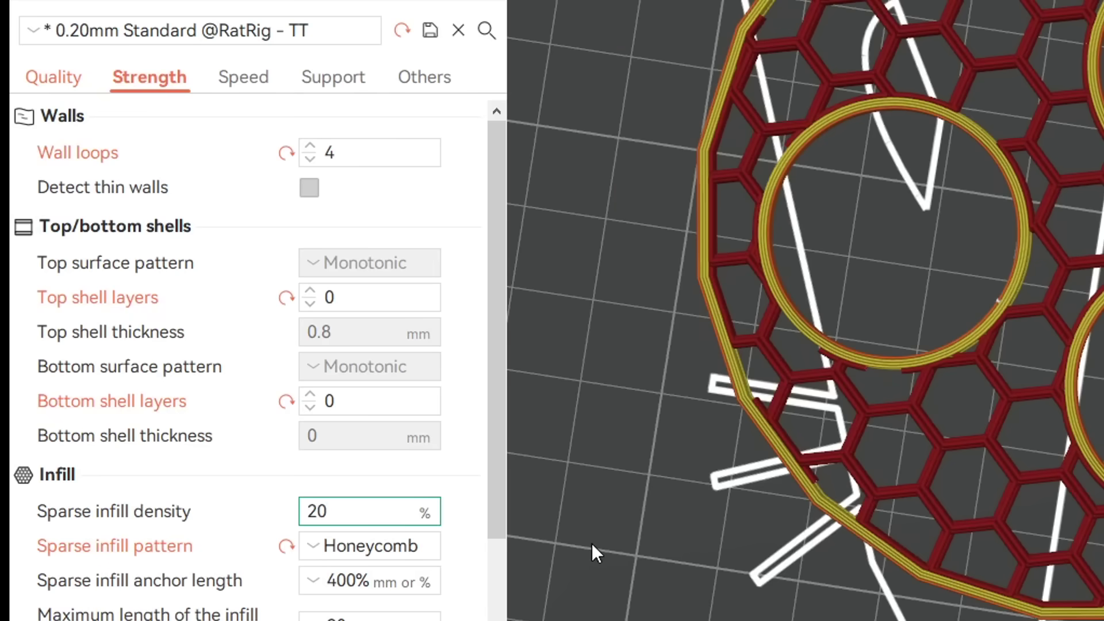
{"action": "key", "text": "Return"}
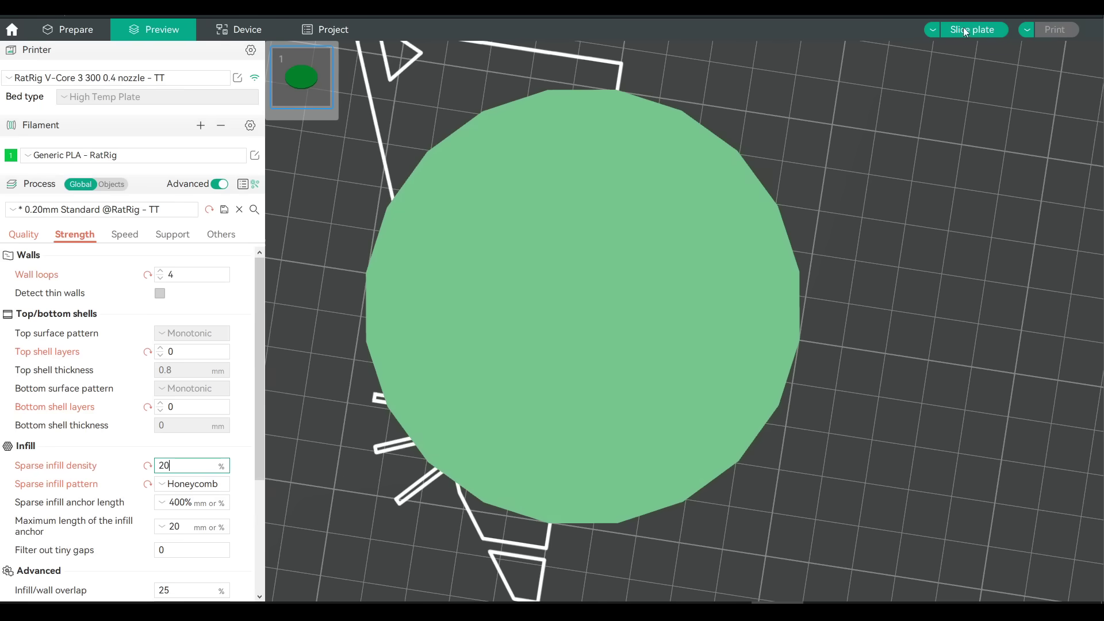
{"action": "left_click", "coordinate": [974, 33]}
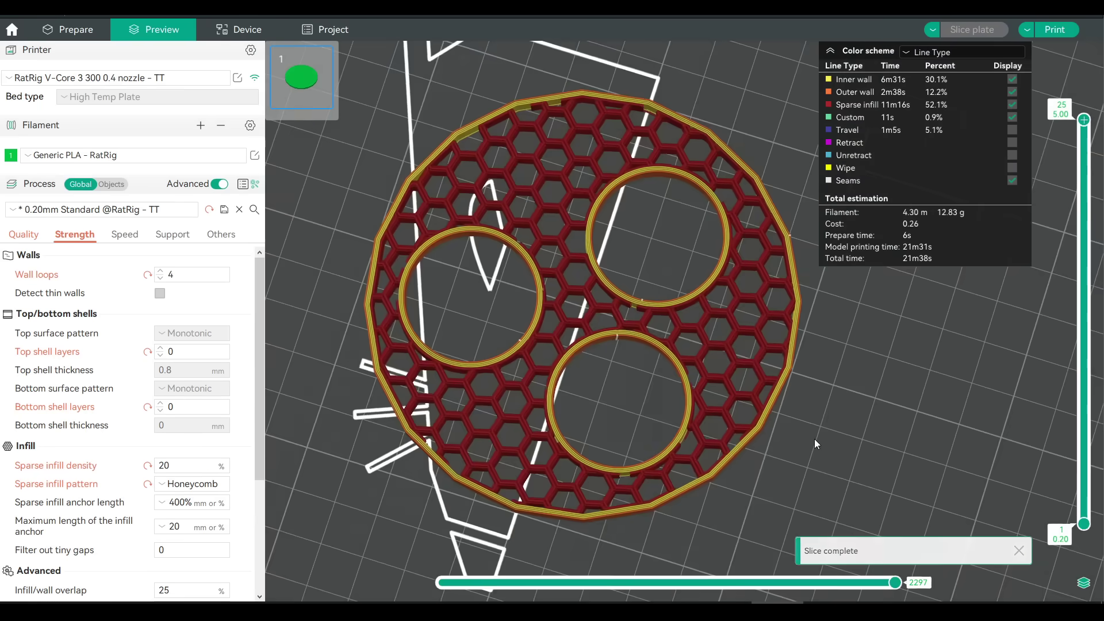
Orbit the view around the plain disc, now using the default 0.20mm Standard process settings
{"action": "left_click_drag", "start_coordinate": [806, 424], "coordinate": [835, 429]}
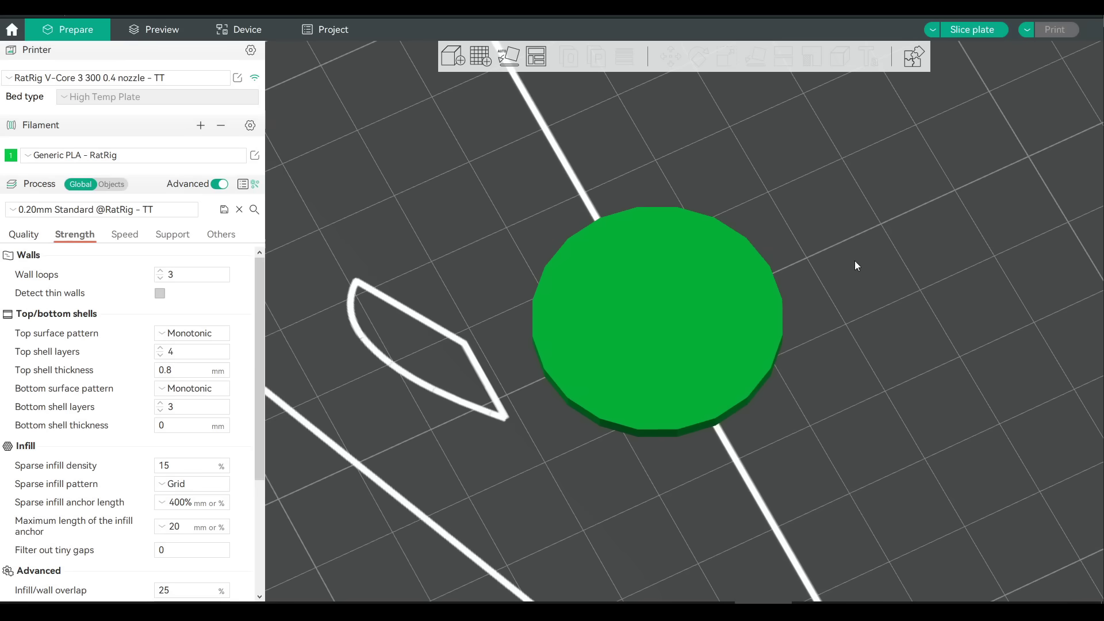
Slice the plain disc and shift the sliced preview to the left
{"action": "left_click", "coordinate": [967, 29]}
{"action": "scroll", "coordinate": [668, 359], "scroll_direction": "up", "scroll_amount": 5}
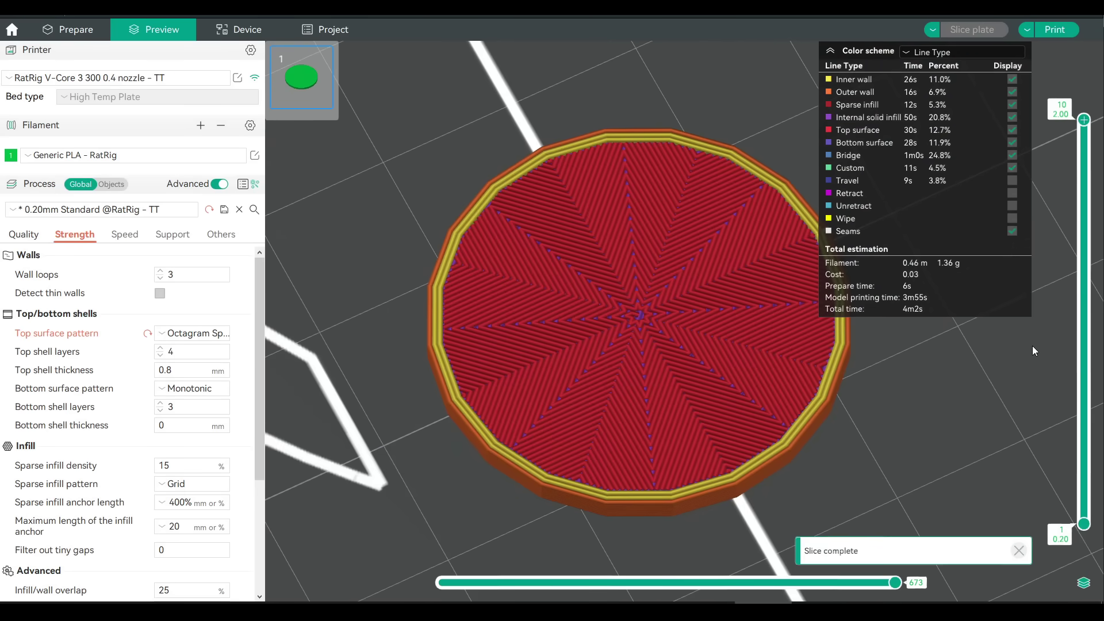
{"action": "right_click_drag", "start_coordinate": [1030, 354], "coordinate": [965, 355]}
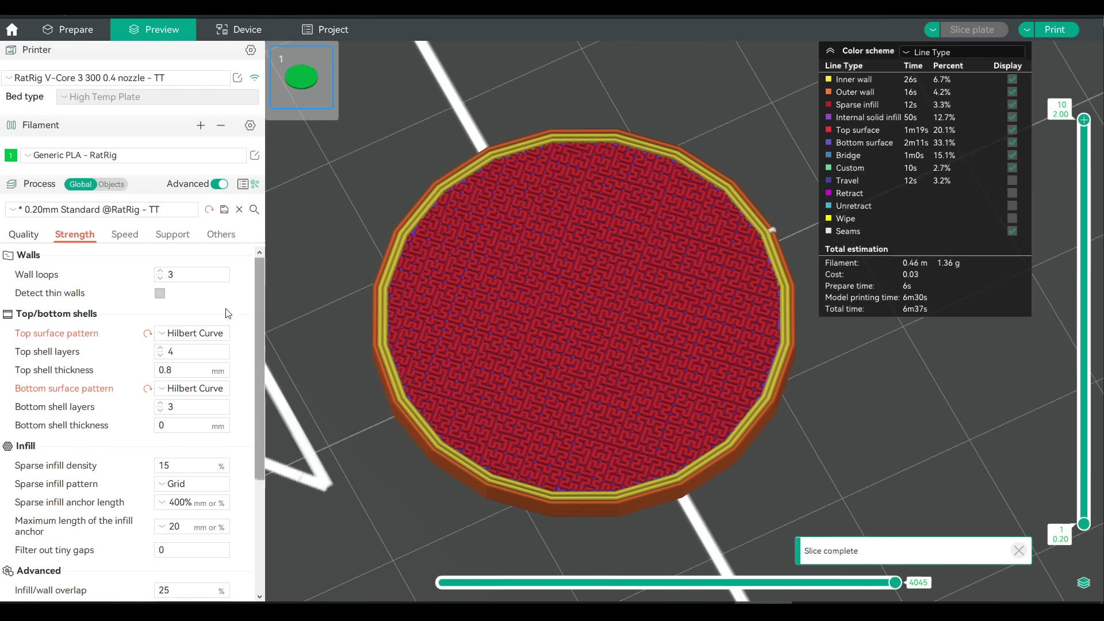
Set first layer and top surface line widths to 0.8 mm and reslice the disc
{"action": "left_click", "coordinate": [32, 237]}
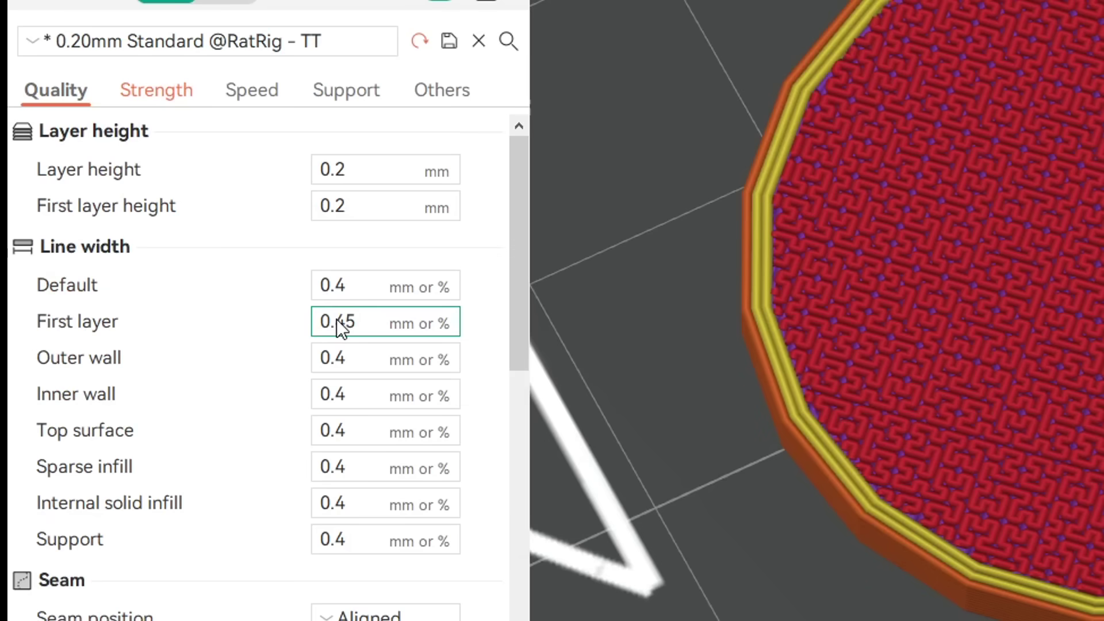
{"action": "left_click_drag", "start_coordinate": [167, 349], "coordinate": [176, 348]}
{"action": "type", "text": "8"}
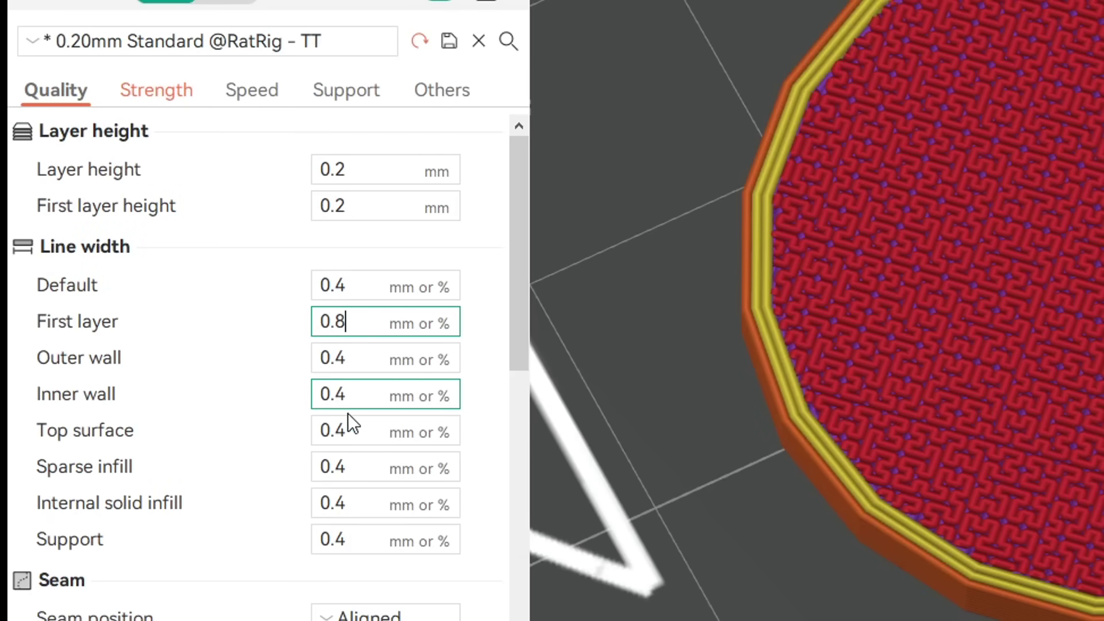
{"action": "left_click_drag", "start_coordinate": [337, 429], "coordinate": [346, 429]}
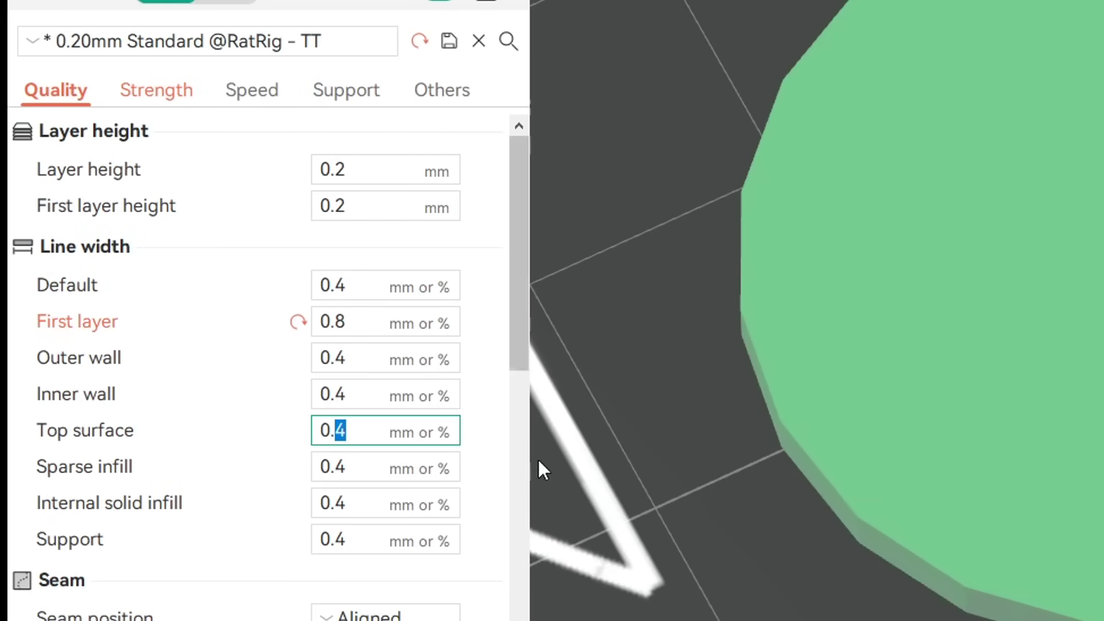
{"action": "type", "text": "8"}
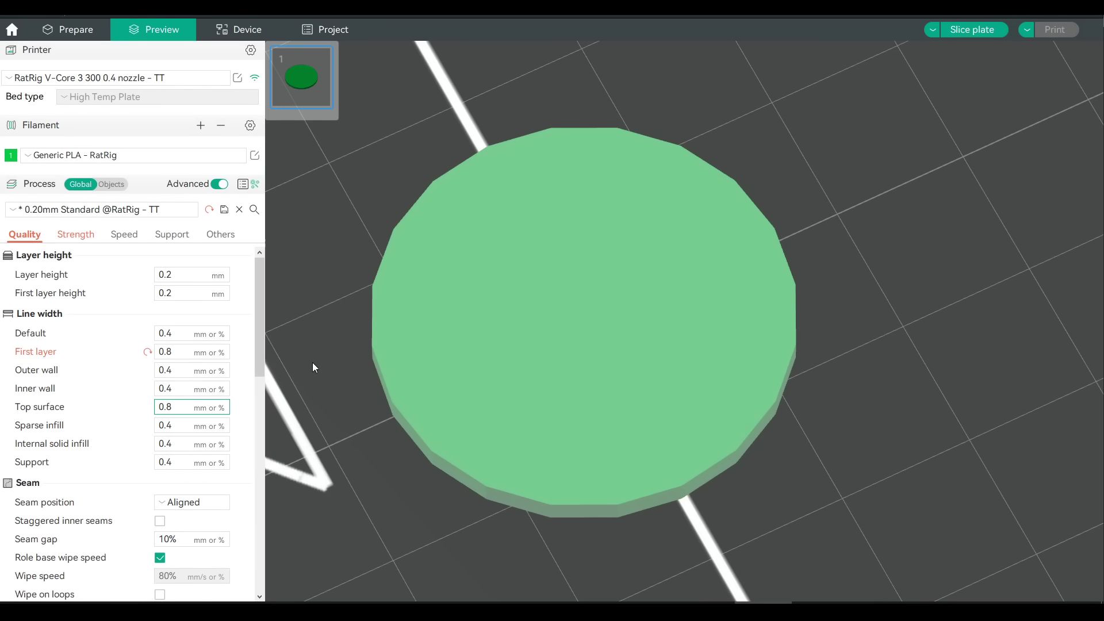
{"action": "left_click", "coordinate": [974, 33]}
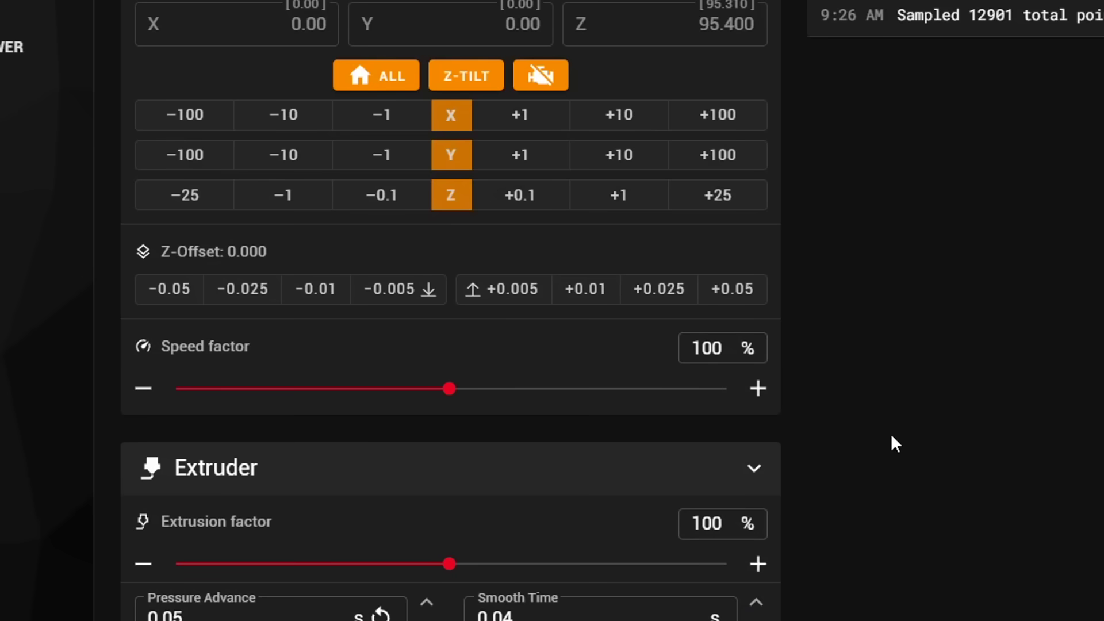
Raise the Z-offset by two 0.05 mm increments to 0.100 mm
{"action": "left_click", "coordinate": [735, 298]}
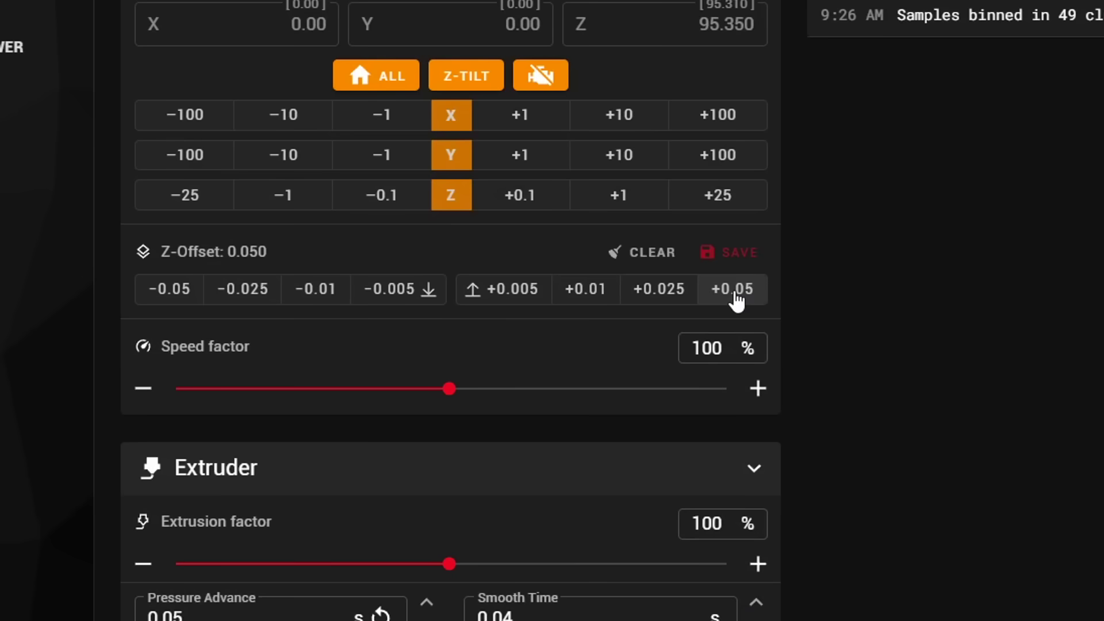
{"action": "left_click", "coordinate": [735, 299]}
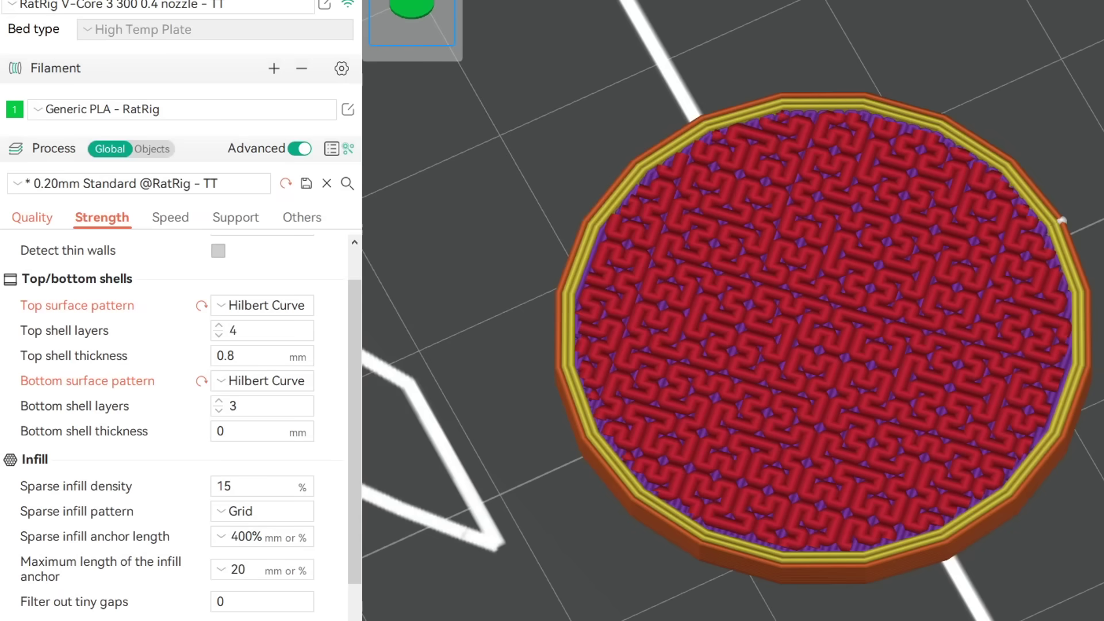
{"action": "left_click", "coordinate": [288, 307]}
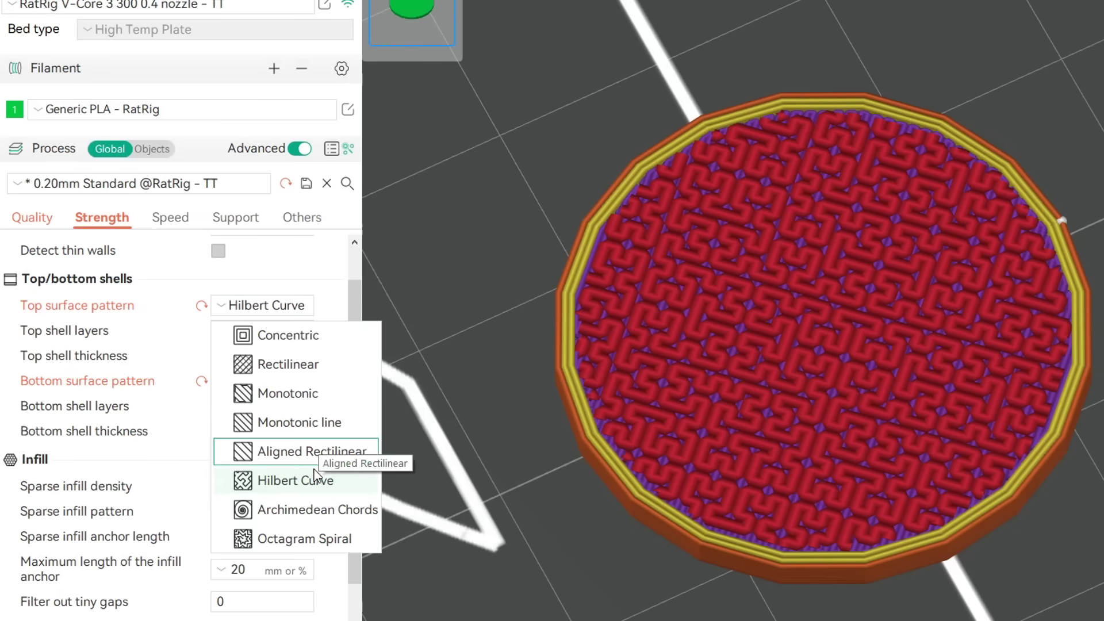
{"action": "left_click", "coordinate": [331, 585]}
{"action": "left_click", "coordinate": [278, 515]}
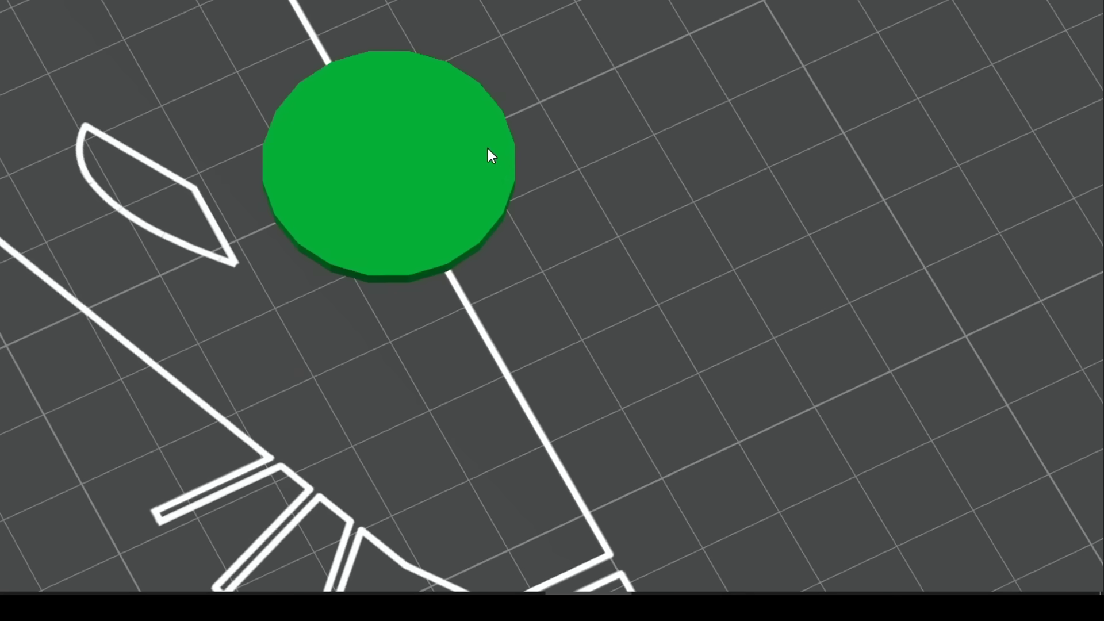
{"action": "right_click", "coordinate": [488, 148]}
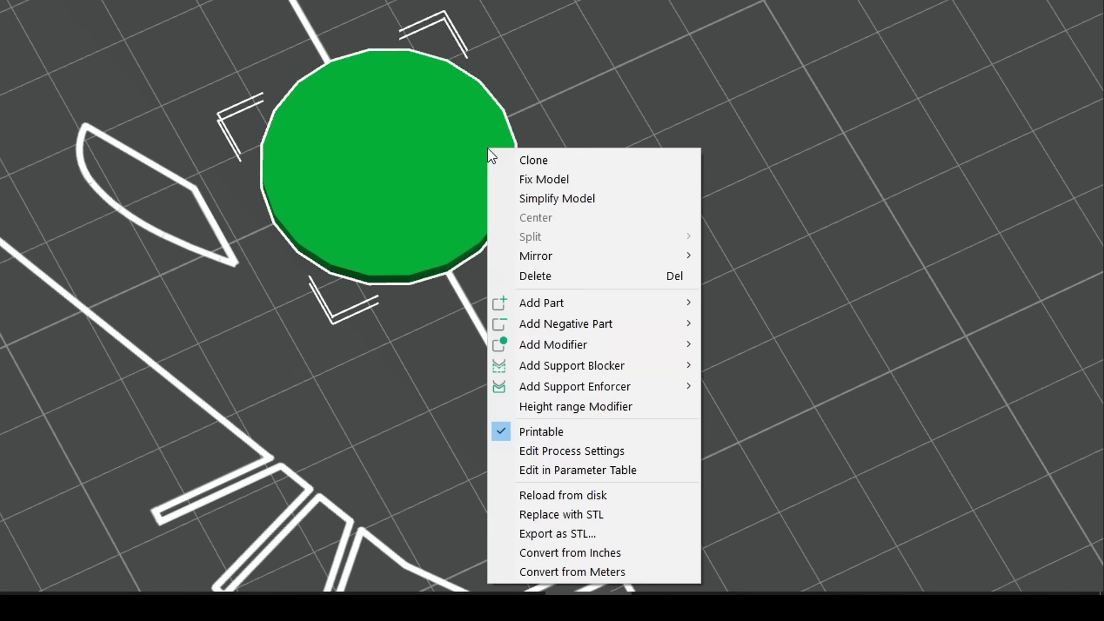
Add a cylinder modifier to the disc and size it 50 × 50 × 0.2 mm
{"action": "mouse_move", "coordinate": [581, 342]}
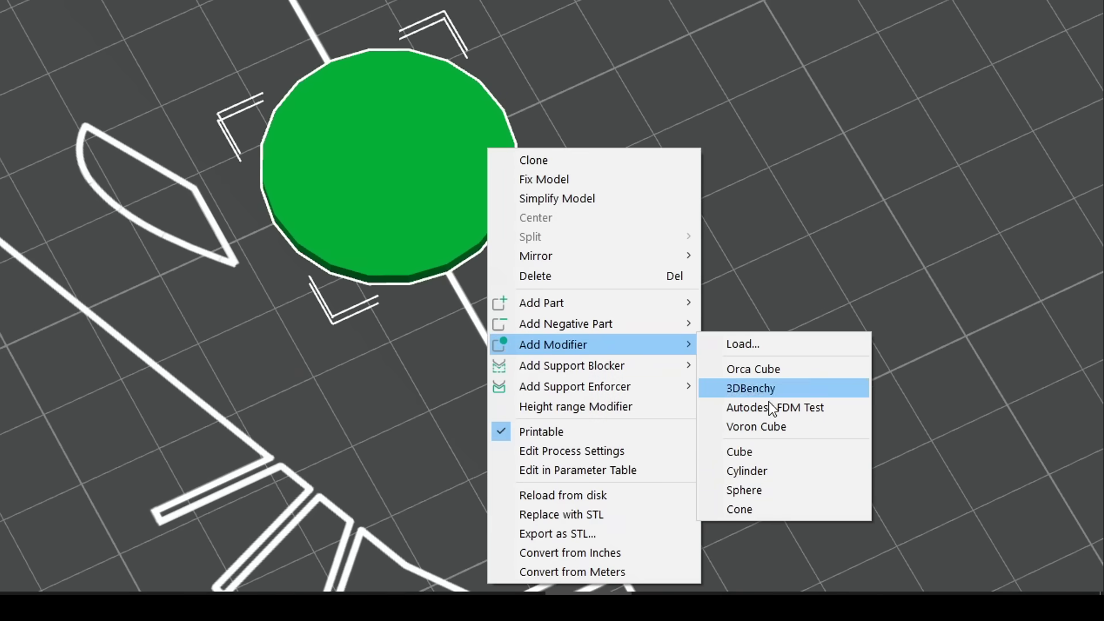
{"action": "left_click", "coordinate": [765, 469]}
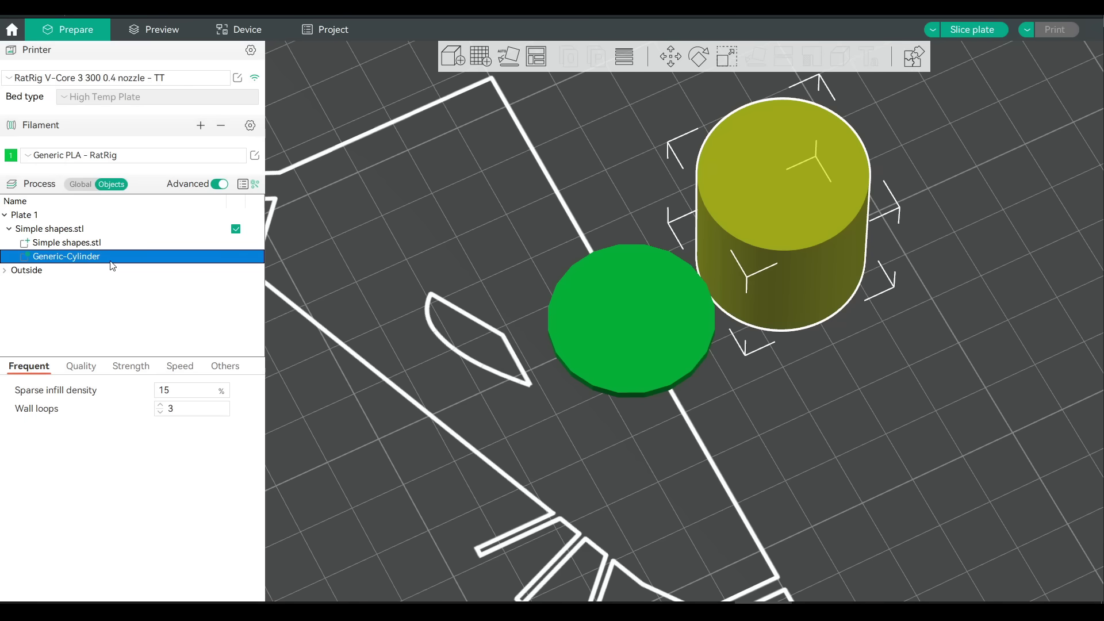
{"action": "left_click", "coordinate": [726, 58]}
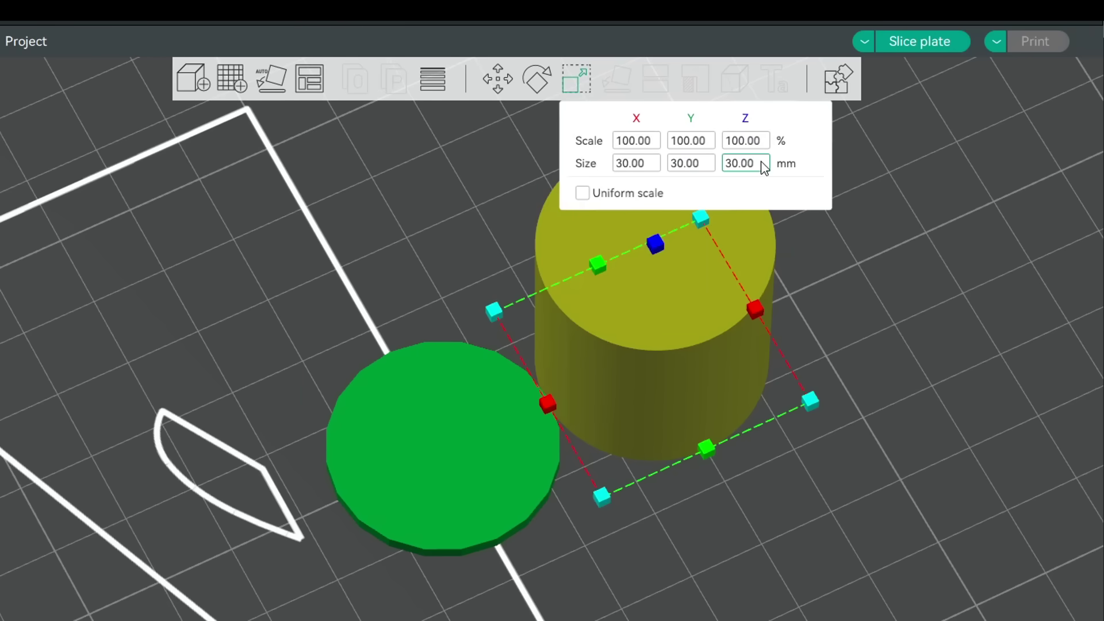
{"action": "left_click", "coordinate": [762, 164]}
{"action": "key", "text": "BackSpace"}
{"action": "key", "text": "BackSpace"}
{"action": "key", "text": "BackSpace"}
{"action": "key", "text": "BackSpace"}
{"action": "key", "text": "BackSpace"}
{"action": "type", "text": "0"}
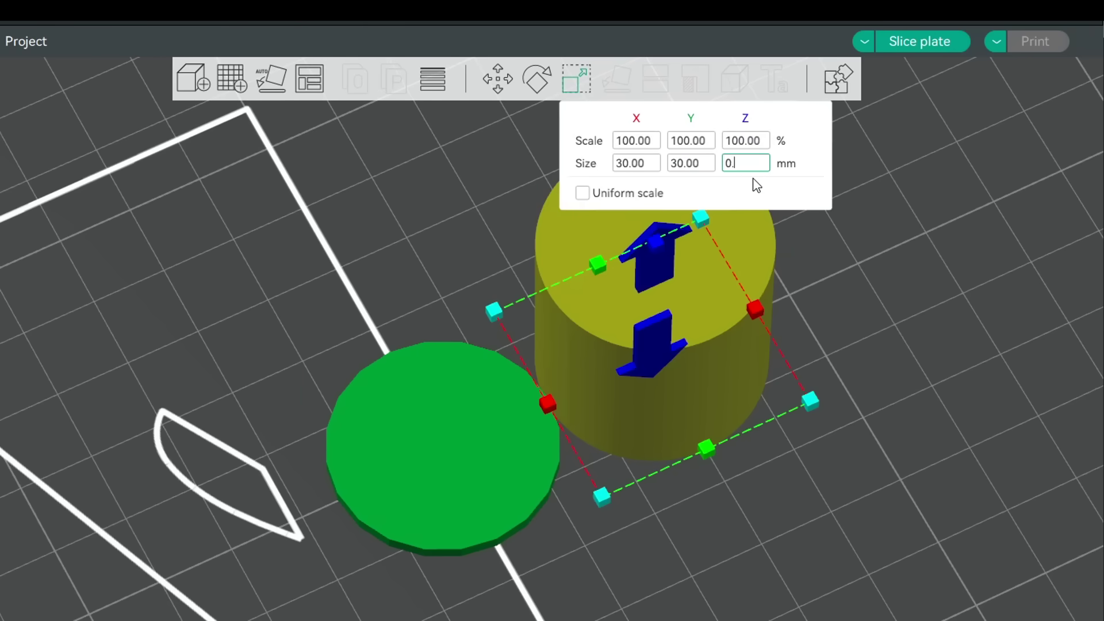
{"action": "type", "text": ".2"}
{"action": "key", "text": "Tab"}
{"action": "type", "text": "50"}
{"action": "key", "text": "Tab"}
{"action": "type", "text": "50"}
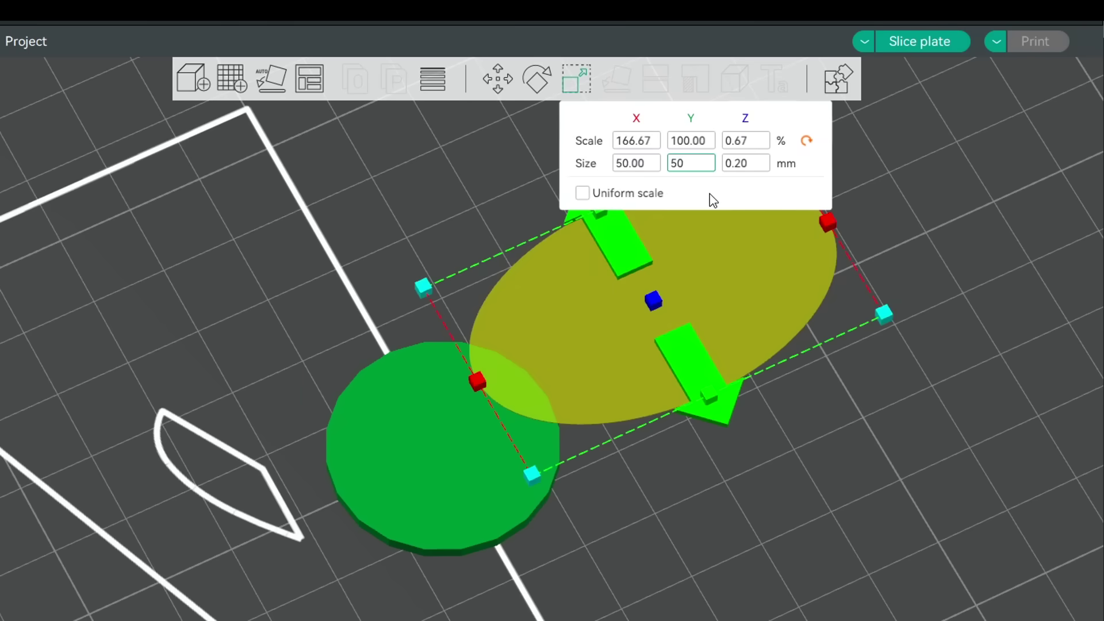
{"action": "key", "text": "Return"}
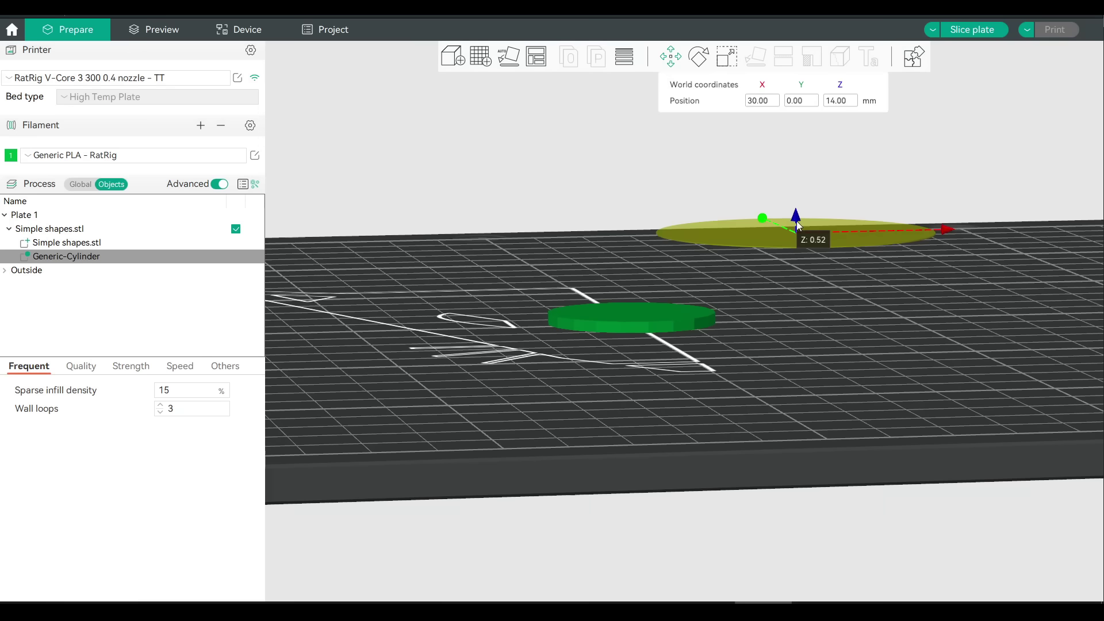
Lower the modifier cylinder into the disc, paste a copy, and raise the copy higher
{"action": "left_click_drag", "start_coordinate": [802, 224], "coordinate": [802, 314]}
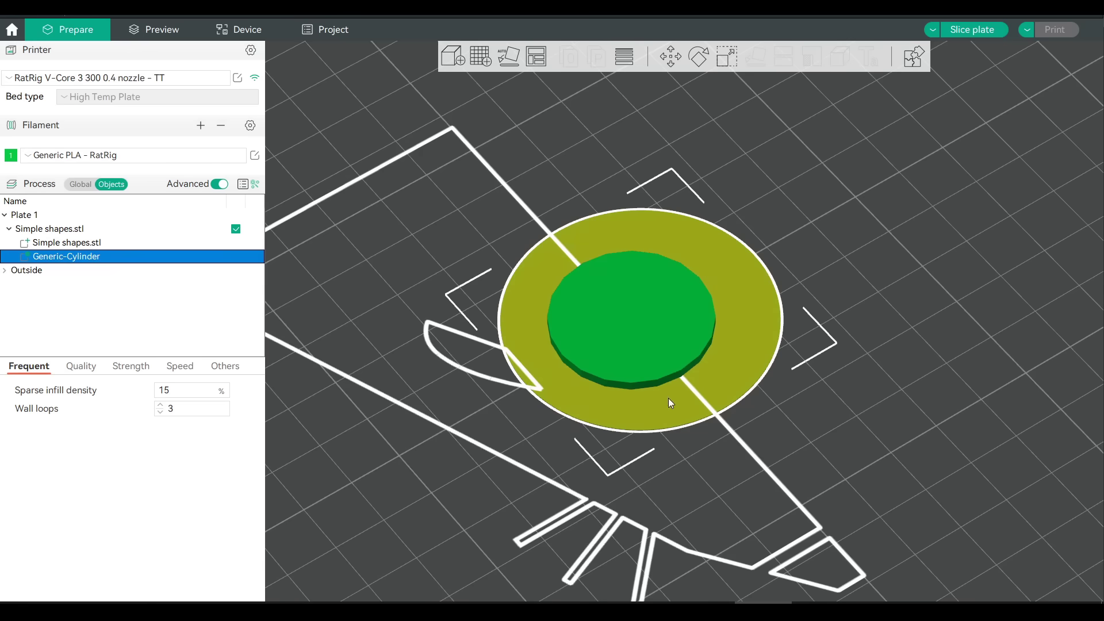
{"action": "key", "text": "ctrl+v"}
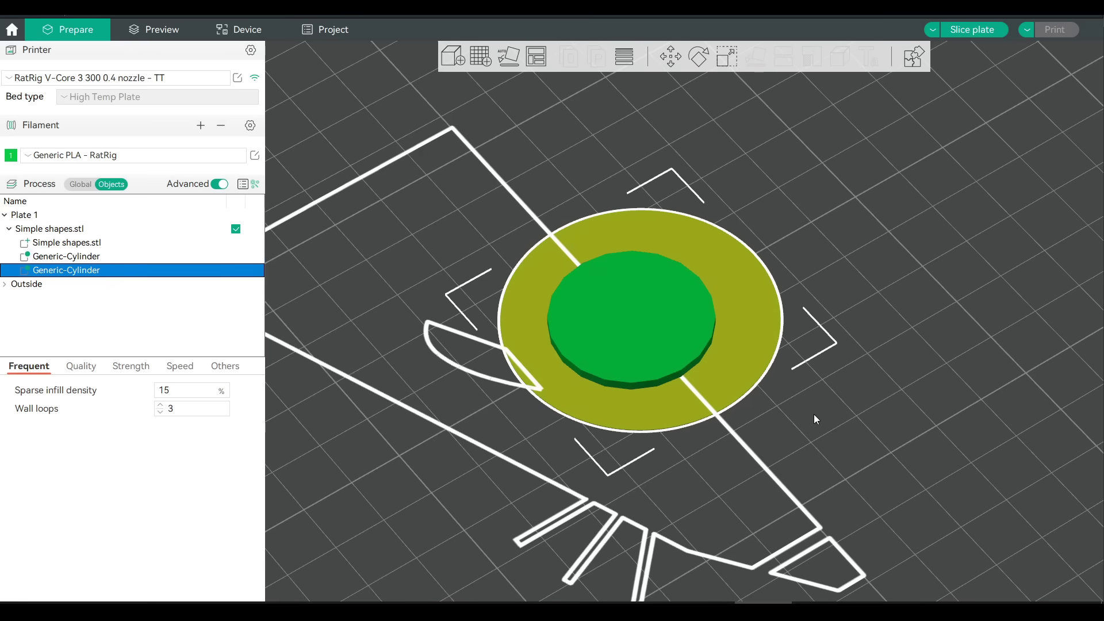
{"action": "left_click", "coordinate": [761, 434]}
{"action": "left_click_drag", "start_coordinate": [765, 445], "coordinate": [760, 433]}
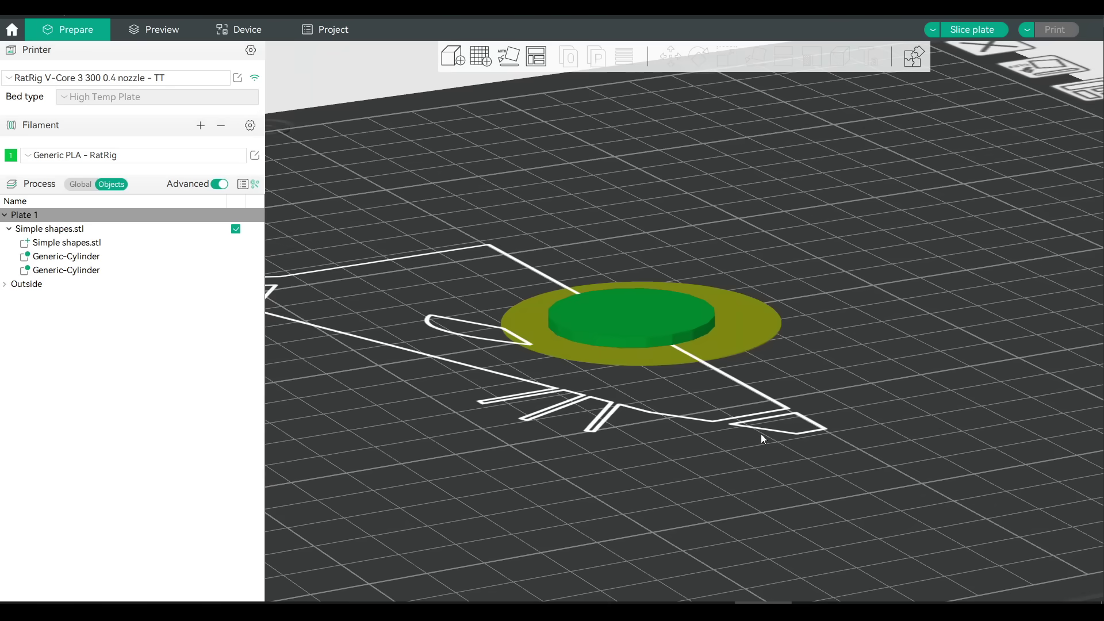
{"action": "left_click", "coordinate": [108, 275]}
{"action": "key", "text": "m"}
{"action": "left_click_drag", "start_coordinate": [641, 307], "coordinate": [645, 303]}
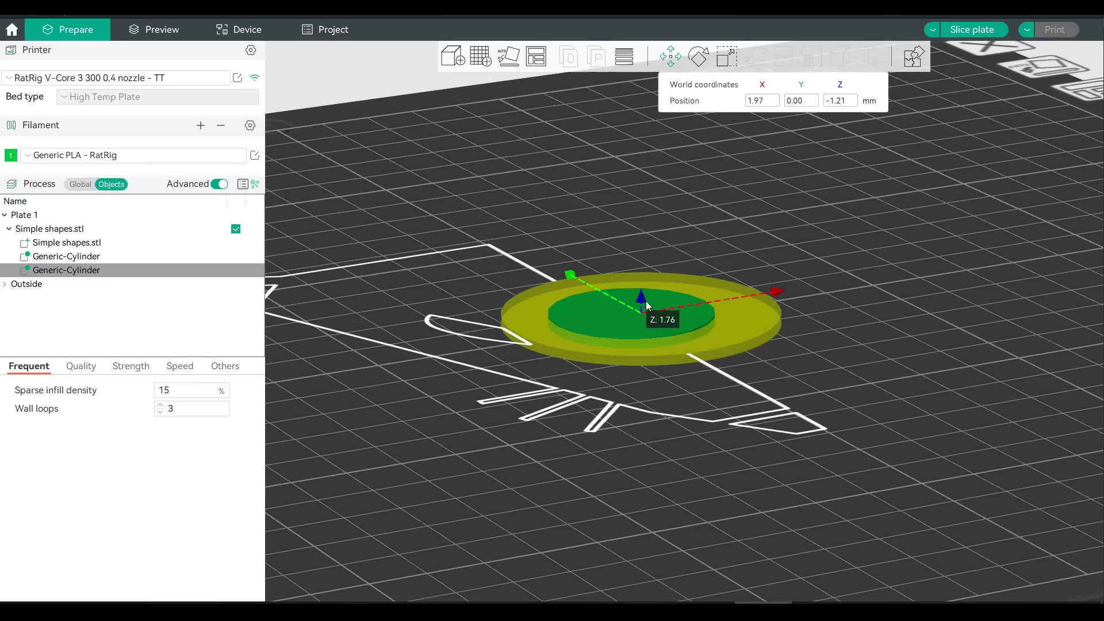
{"action": "key", "text": "Escape"}
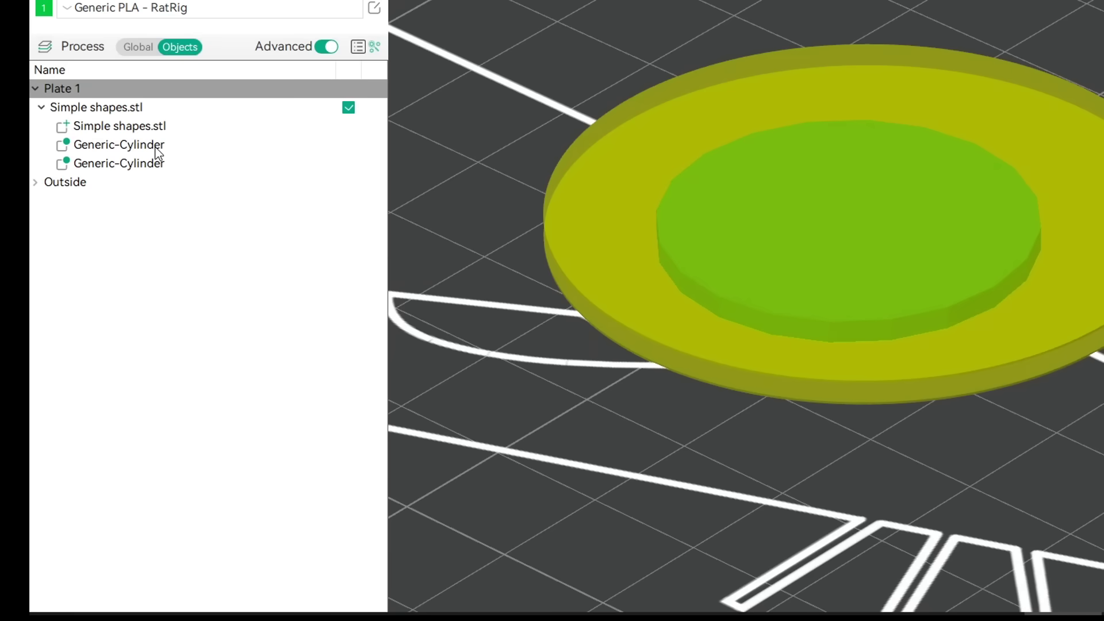
Set the first modifier cylinder's top and bottom shell layers to 0
{"action": "left_click", "coordinate": [157, 151]}
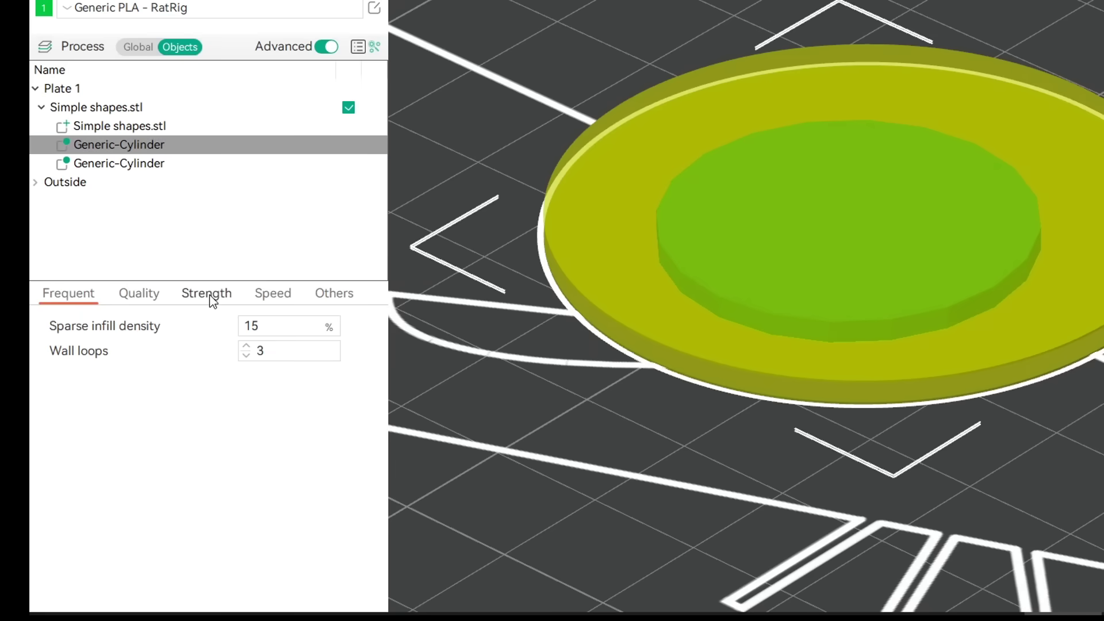
{"action": "left_click", "coordinate": [209, 294]}
{"action": "left_click", "coordinate": [246, 457]}
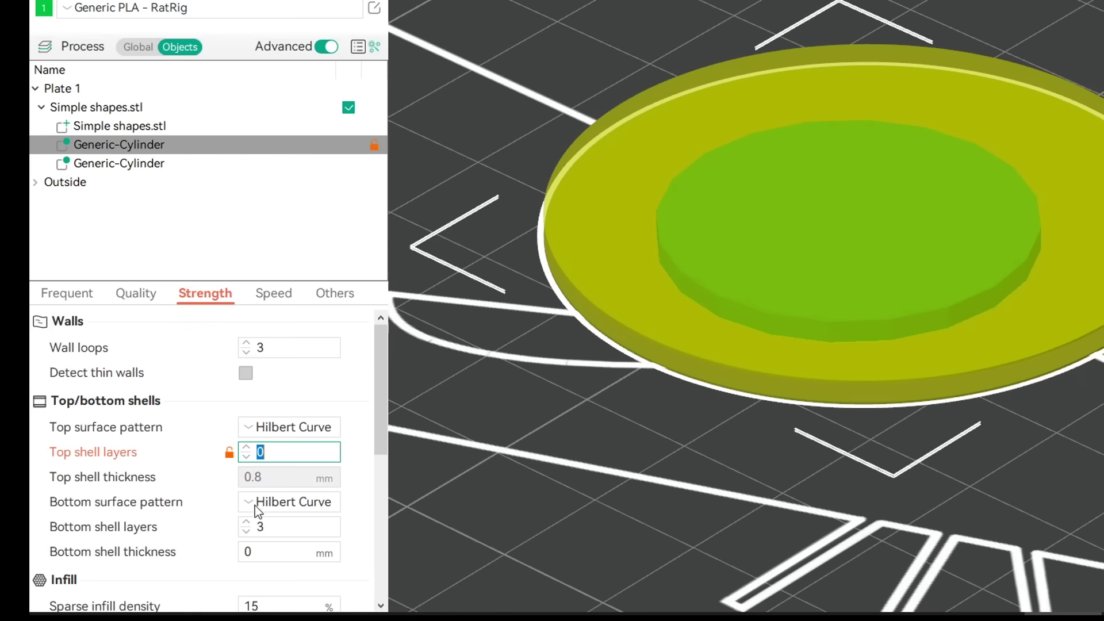
{"action": "left_click", "coordinate": [247, 533]}
{"action": "scroll", "coordinate": [286, 393], "scroll_direction": "down", "scroll_amount": 4}
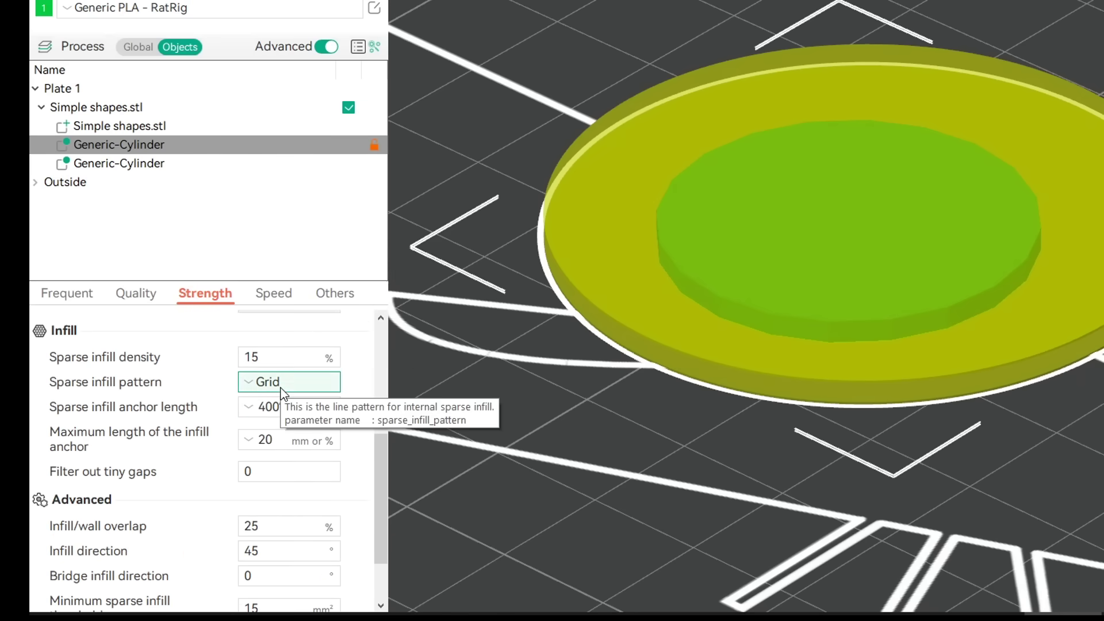
{"action": "left_click", "coordinate": [283, 382]}
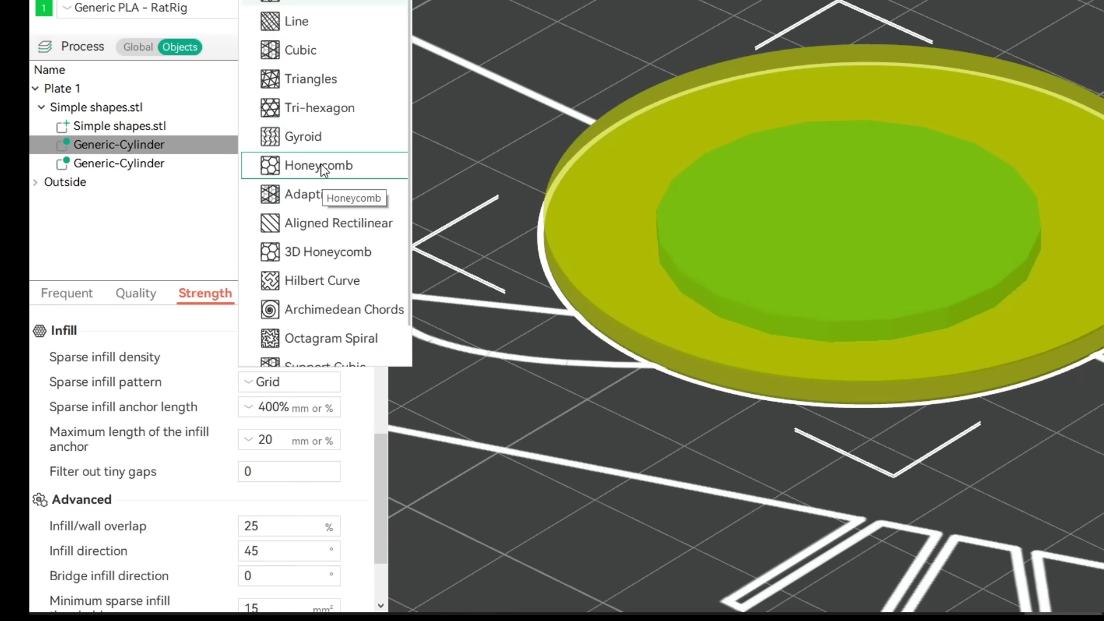
{"action": "key", "text": "Escape"}
Reduce the second modifier's top and bottom shell layers and slice the plate
{"action": "left_click", "coordinate": [321, 167]}
{"action": "double_click", "coordinate": [161, 441]}
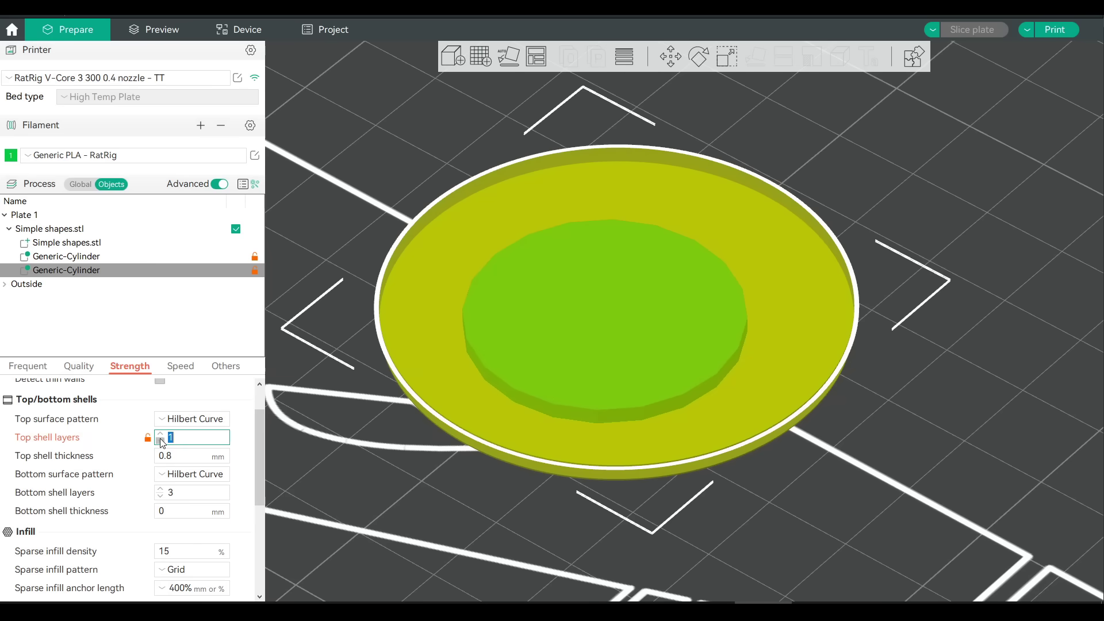
{"action": "left_click", "coordinate": [160, 496]}
{"action": "left_click", "coordinate": [899, 101]}
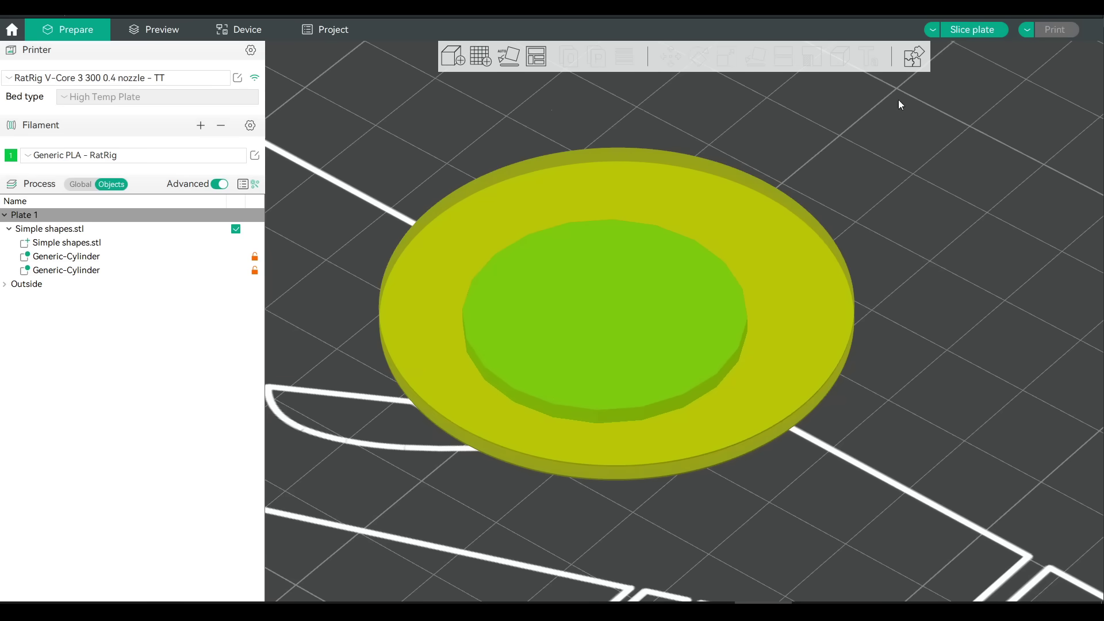
{"action": "left_click", "coordinate": [963, 34]}
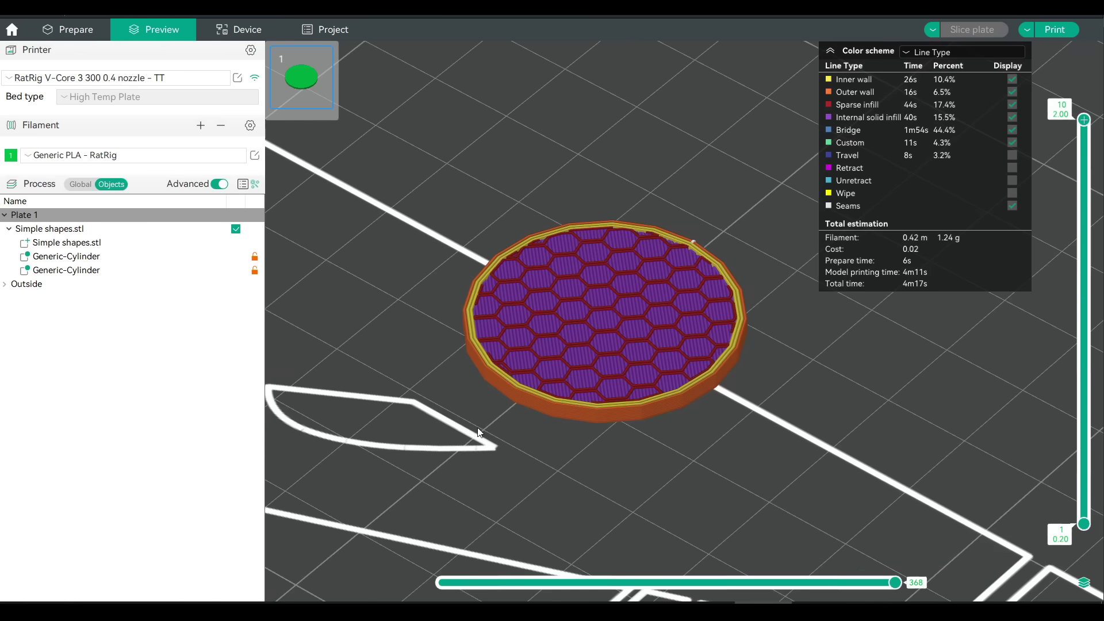
Lower the second modifier cylinder's sparse infill density and re-slice to reveal the honeycomb texture
{"action": "scroll", "coordinate": [513, 425], "scroll_direction": "up", "scroll_amount": 3}
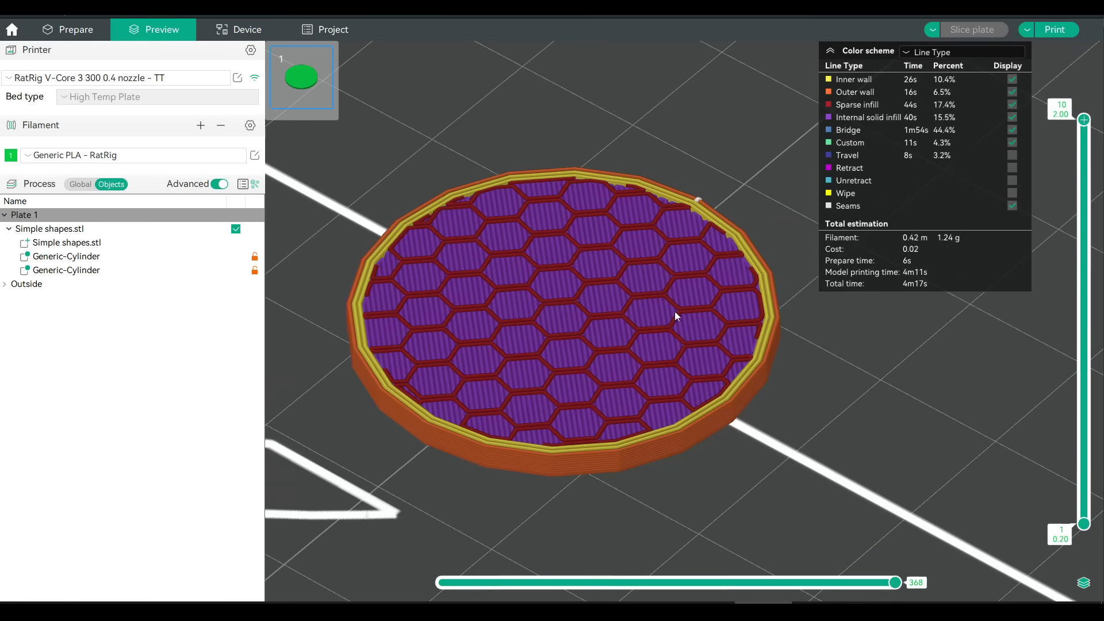
{"action": "left_click_drag", "start_coordinate": [703, 457], "coordinate": [509, 212]}
{"action": "left_click", "coordinate": [508, 213]}
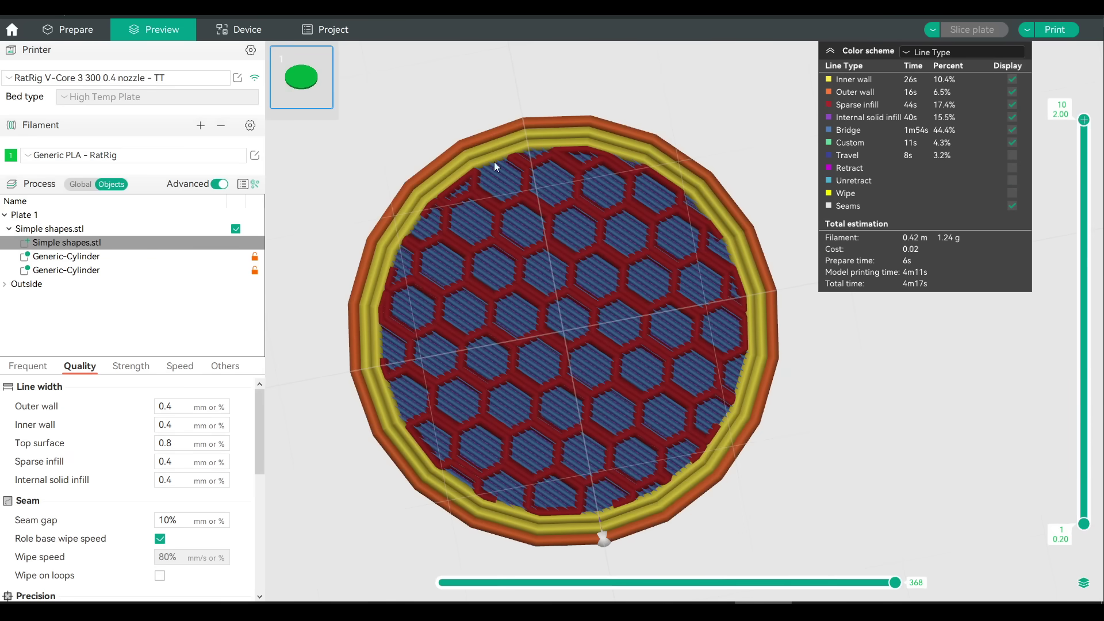
{"action": "left_click_drag", "start_coordinate": [494, 166], "coordinate": [449, 246]}
{"action": "left_click", "coordinate": [450, 246]}
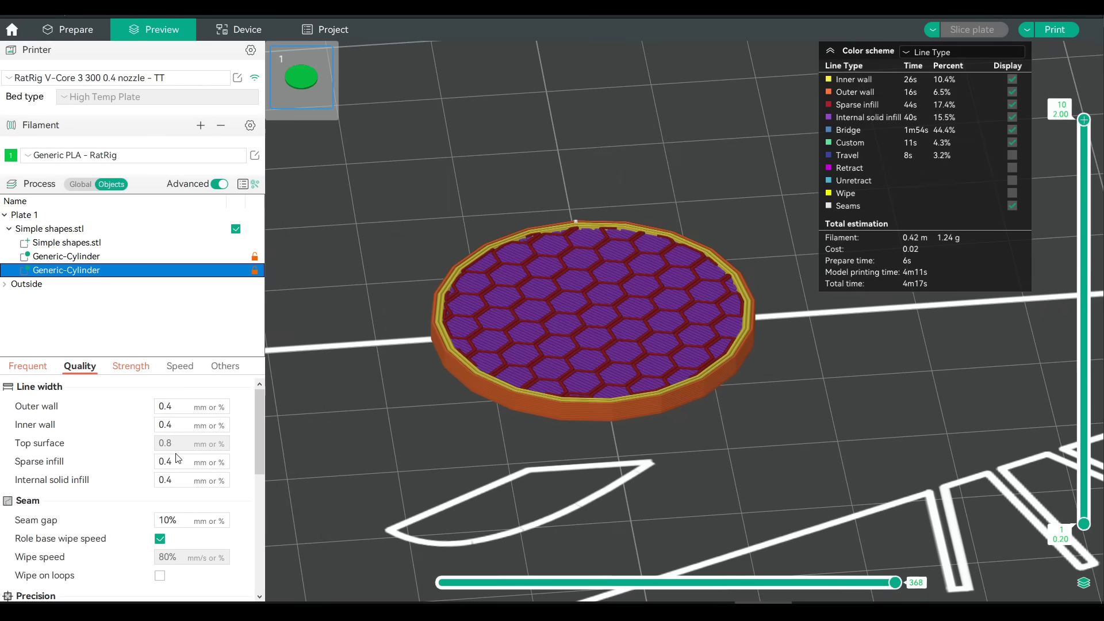
{"action": "left_click", "coordinate": [176, 461]}
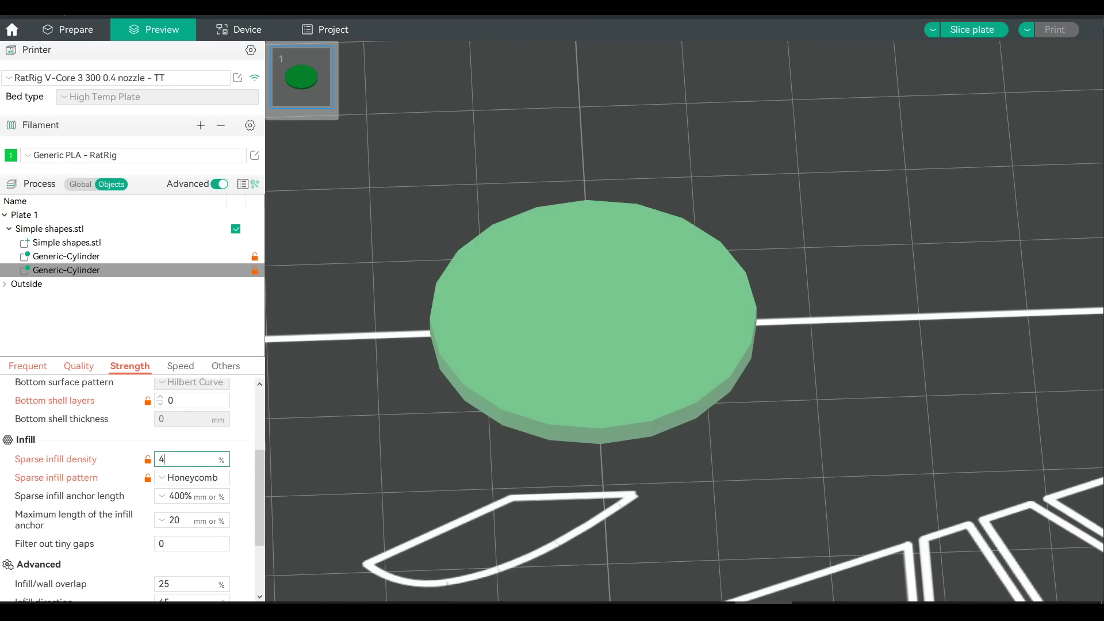
{"action": "left_click", "coordinate": [972, 29]}
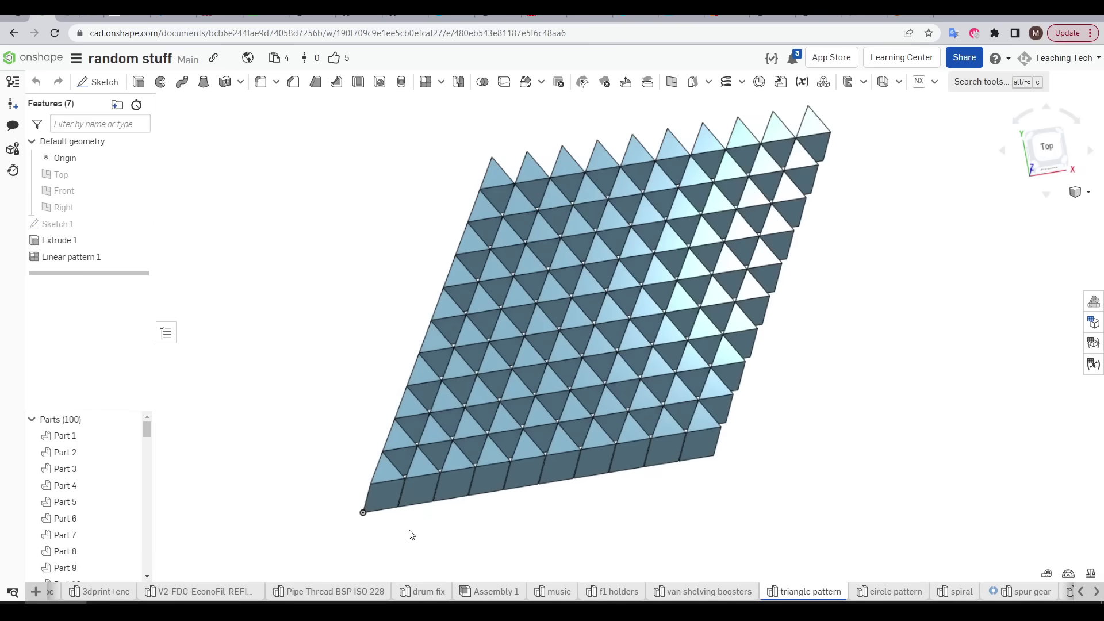
Orbit and zoom into the triangle pattern model, then fit it back in view
{"action": "right_click_drag", "start_coordinate": [410, 530], "coordinate": [406, 490]}
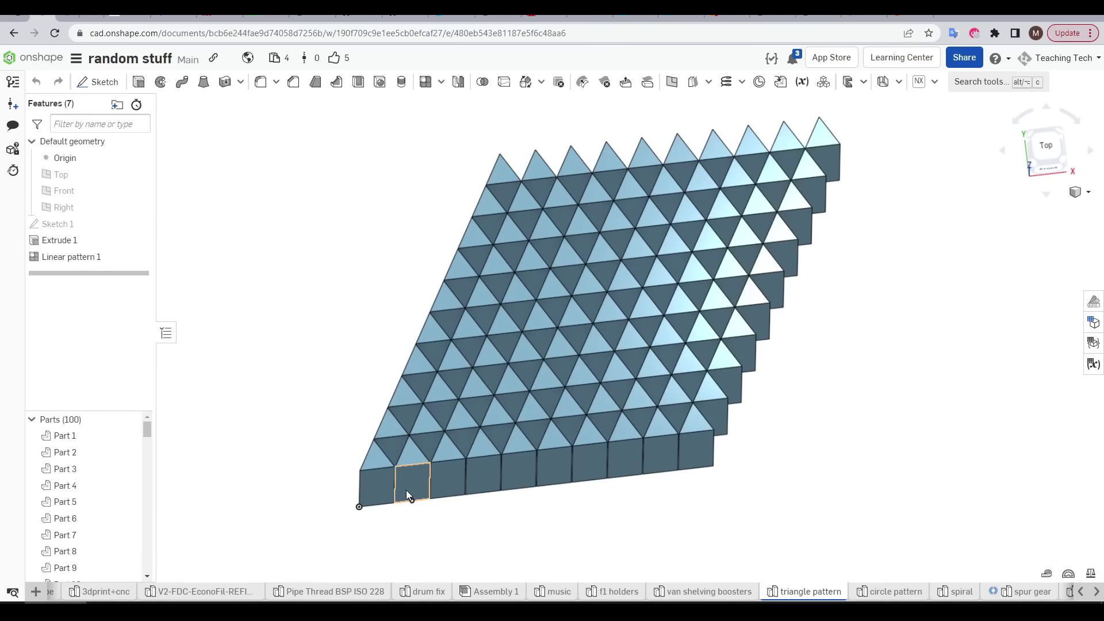
{"action": "scroll", "coordinate": [677, 434], "scroll_direction": "up", "scroll_amount": 10}
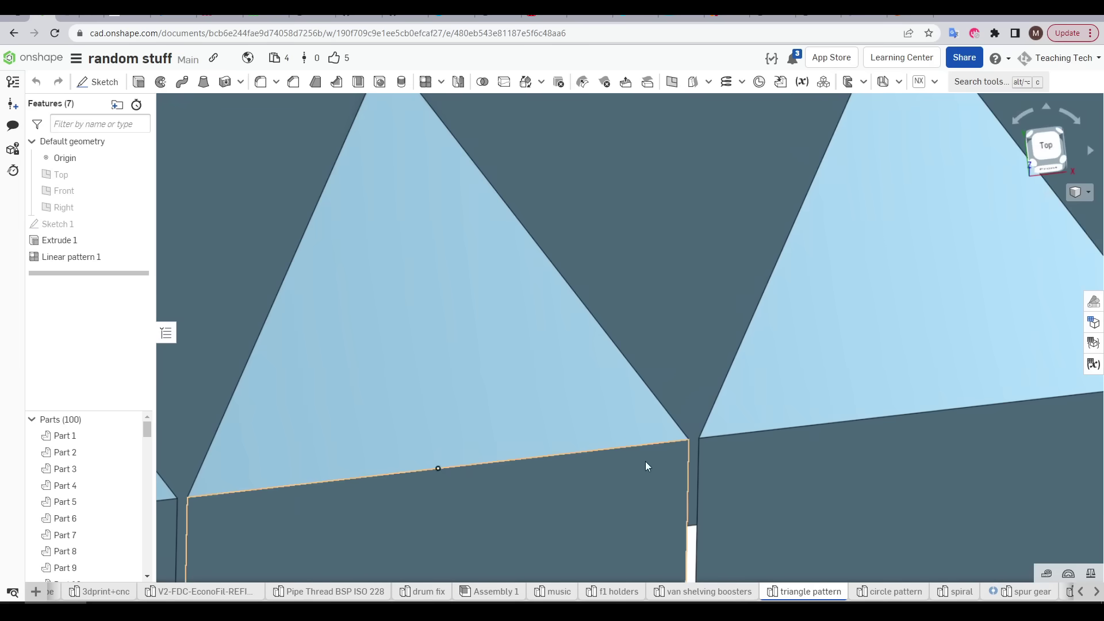
{"action": "key", "text": "f"}
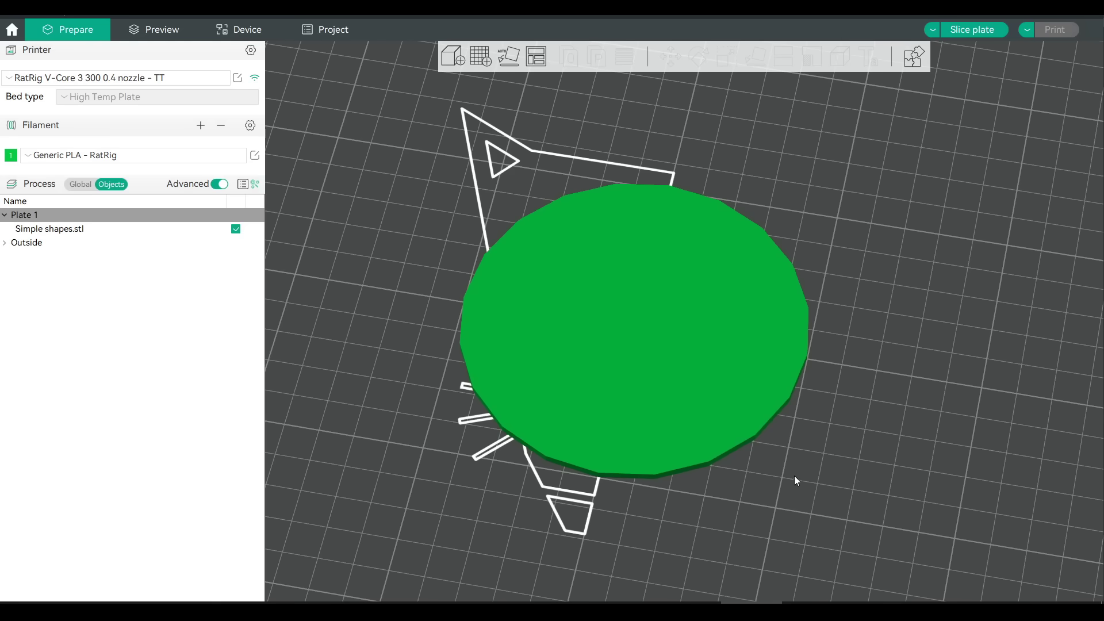
Load triangle pattern.stl as a modifier on the green disc
{"action": "right_click", "coordinate": [700, 323]}
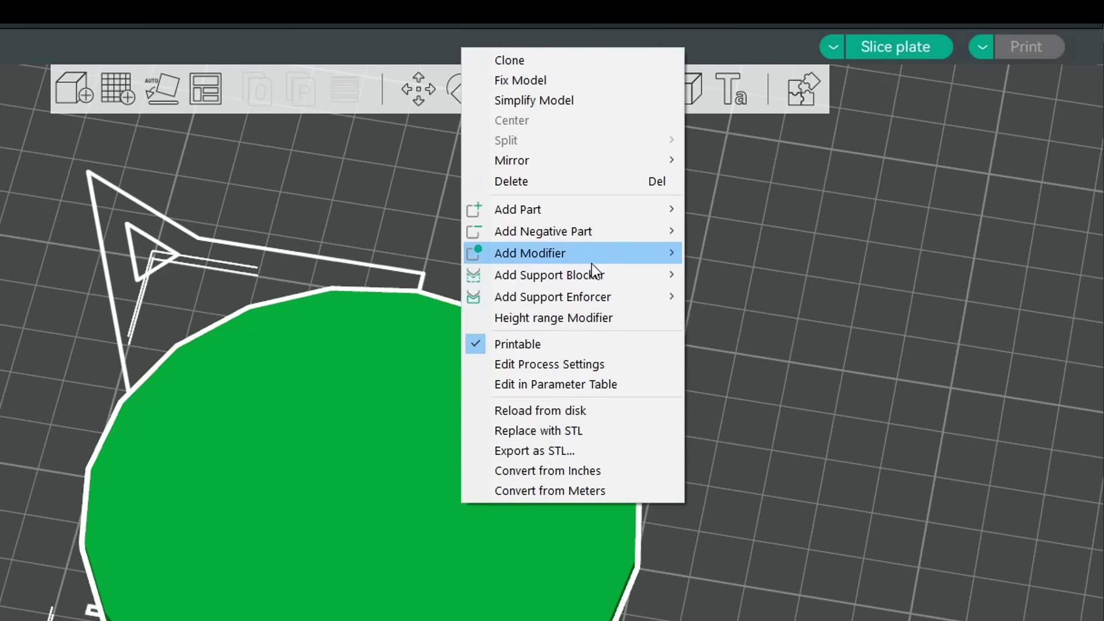
{"action": "mouse_move", "coordinate": [590, 263]}
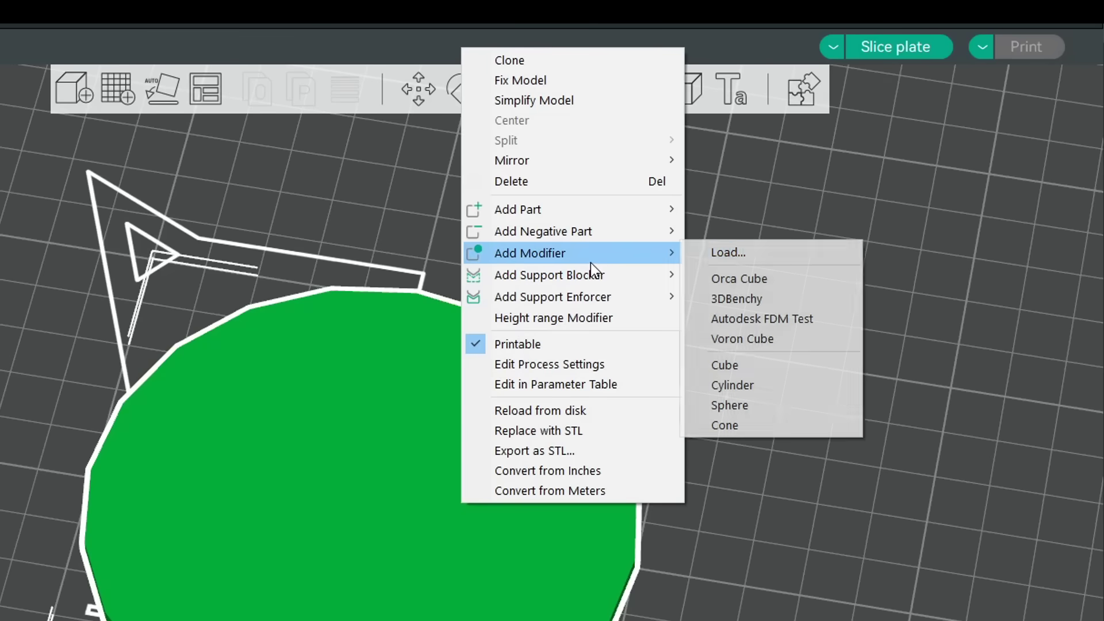
{"action": "left_click", "coordinate": [781, 257]}
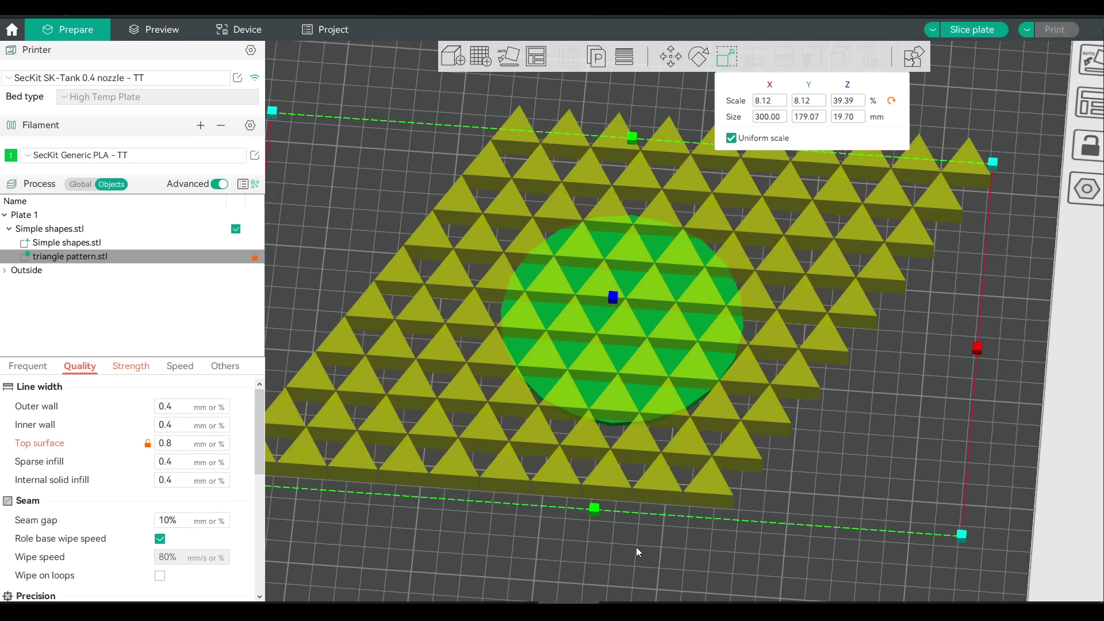
Select the triangle pattern.stl modifier and bring up its Strength settings
{"action": "left_click_drag", "start_coordinate": [636, 546], "coordinate": [667, 530]}
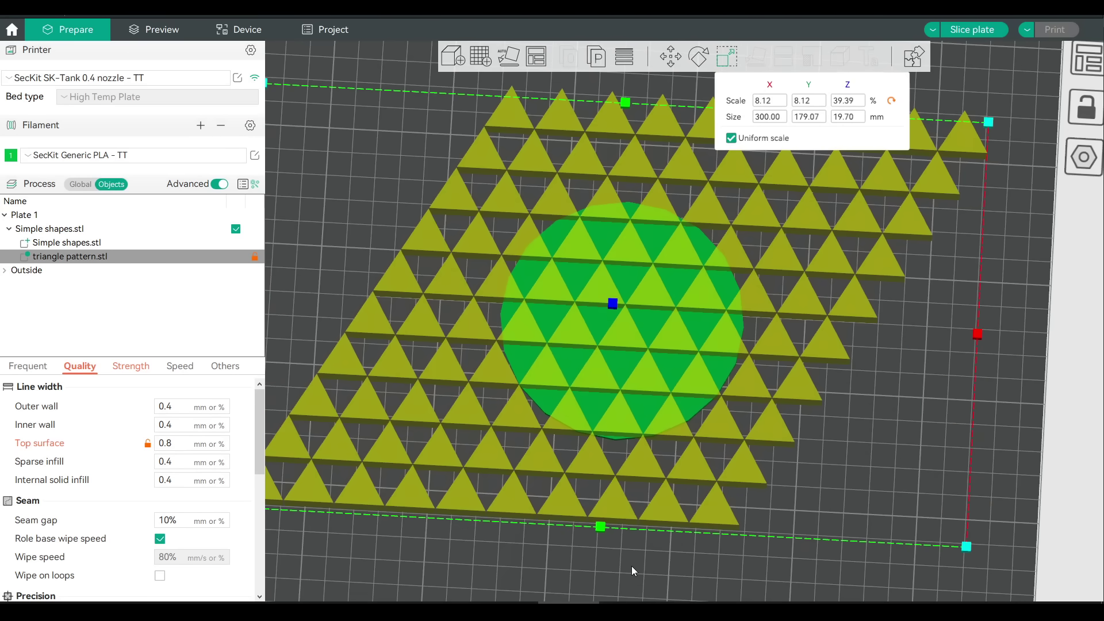
{"action": "left_click_drag", "start_coordinate": [631, 566], "coordinate": [712, 346]}
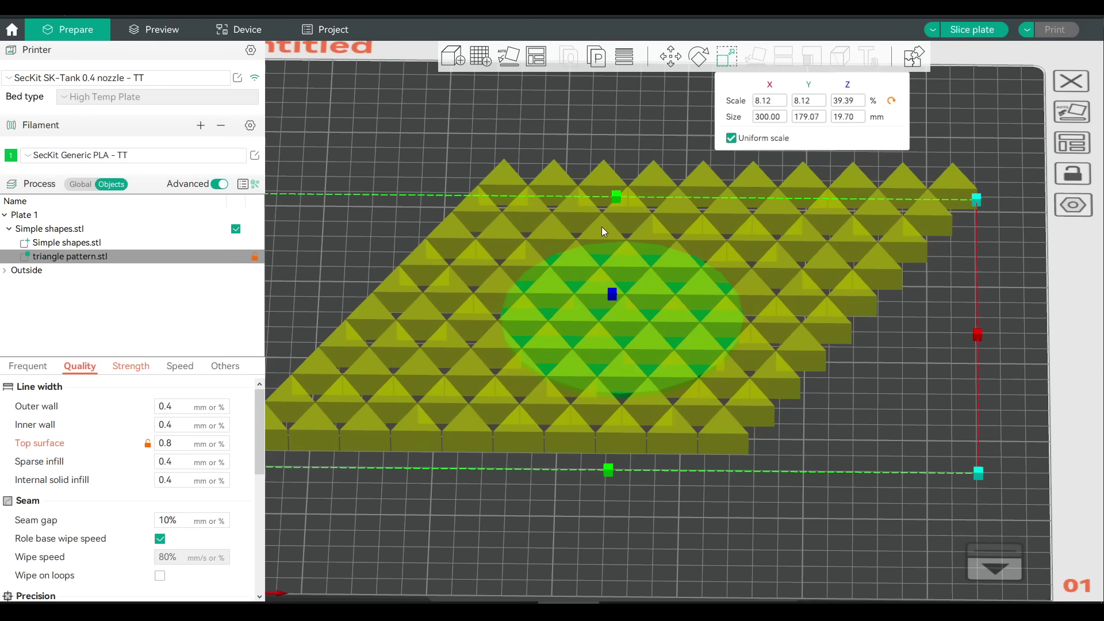
{"action": "left_click", "coordinate": [98, 256]}
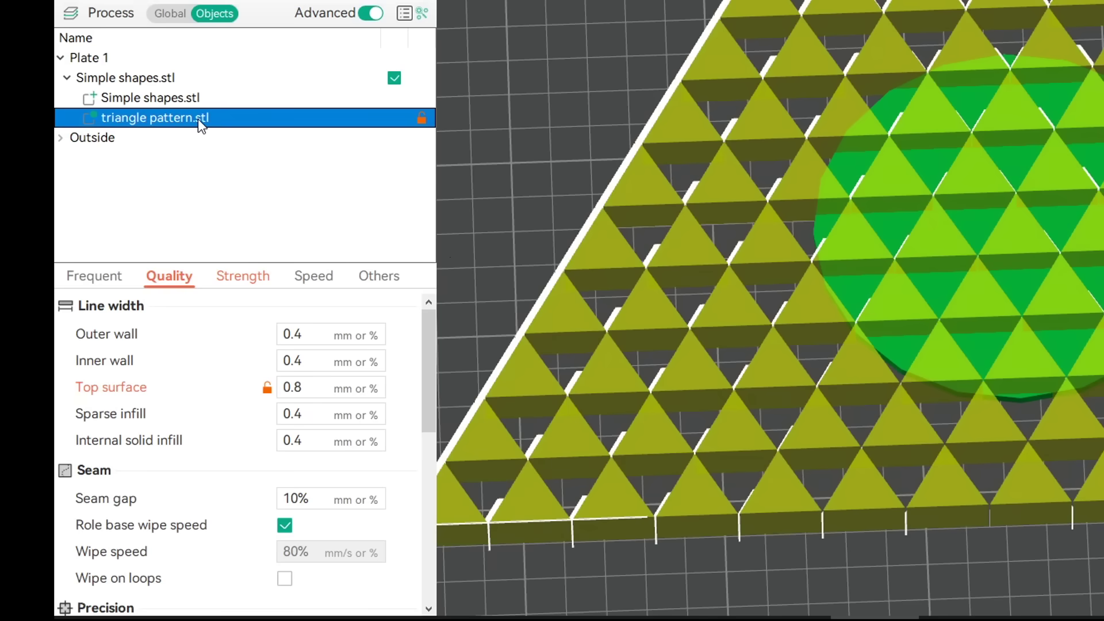
{"action": "mouse_move", "coordinate": [314, 393]}
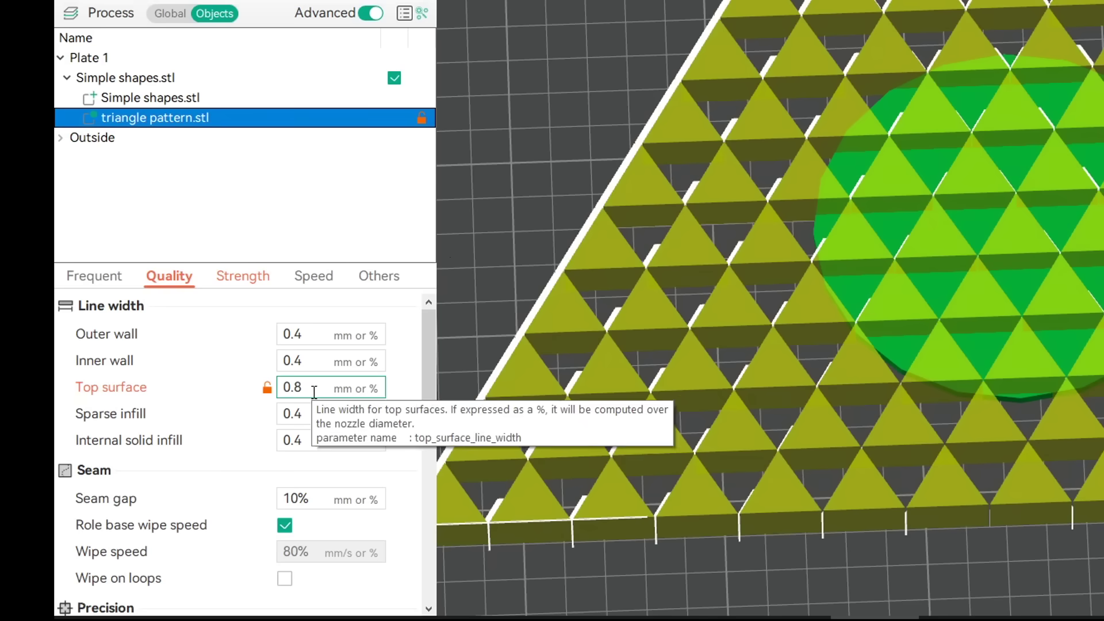
{"action": "left_click", "coordinate": [241, 276]}
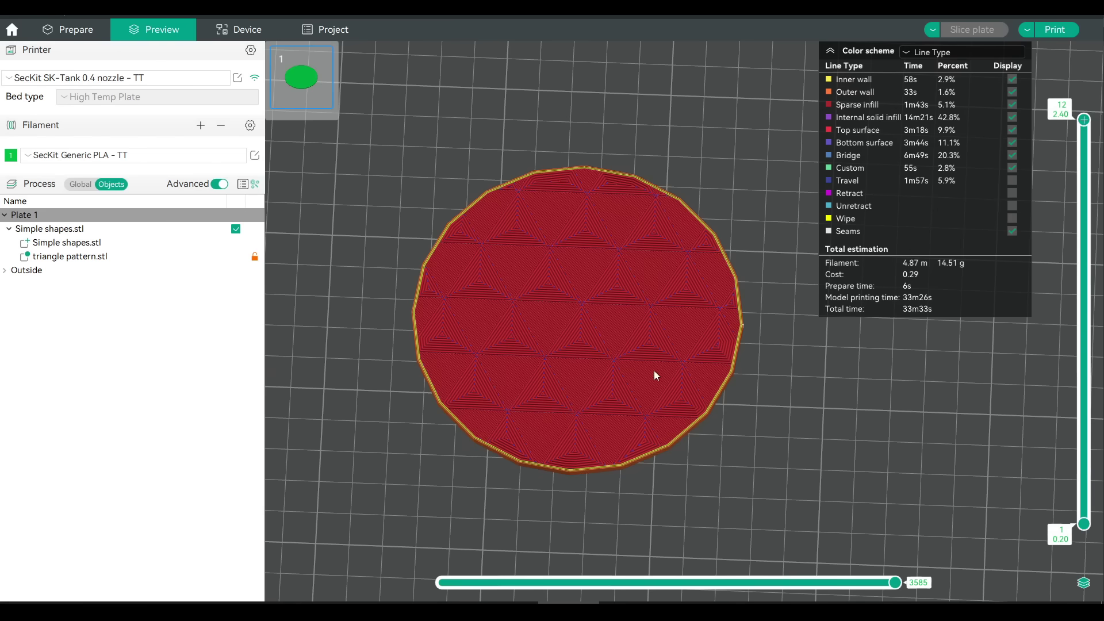
{"action": "scroll", "coordinate": [654, 374], "scroll_direction": "up", "scroll_amount": 10}
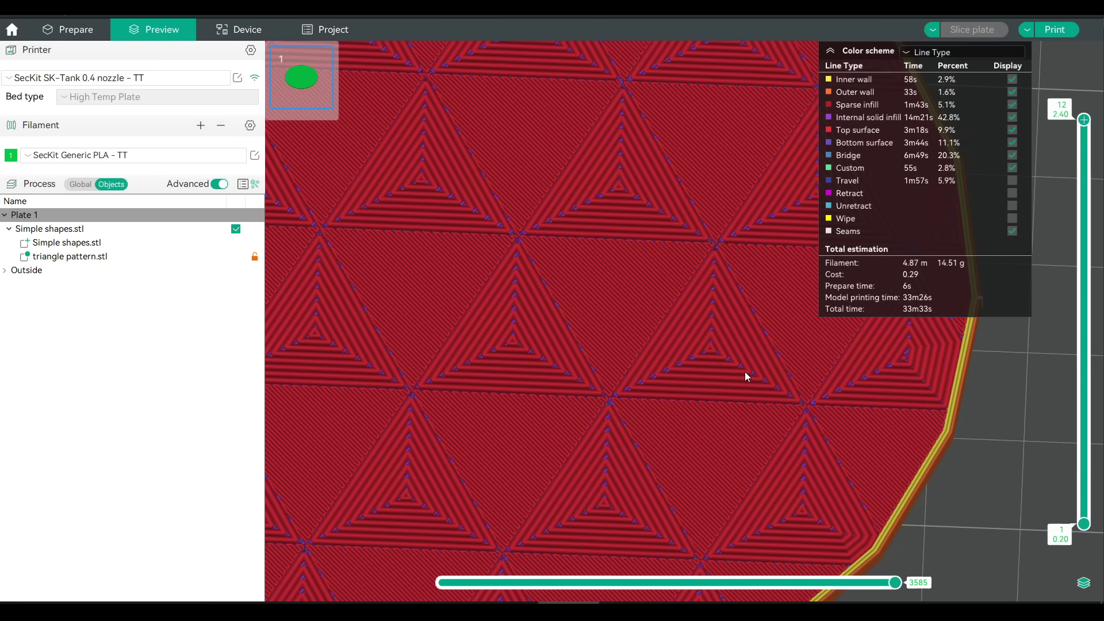
View the sliced disc from the top, front and underneath, checking the bottom stays plain
{"action": "key", "text": "1"}
{"action": "key", "text": "3"}
{"action": "key", "text": "2"}
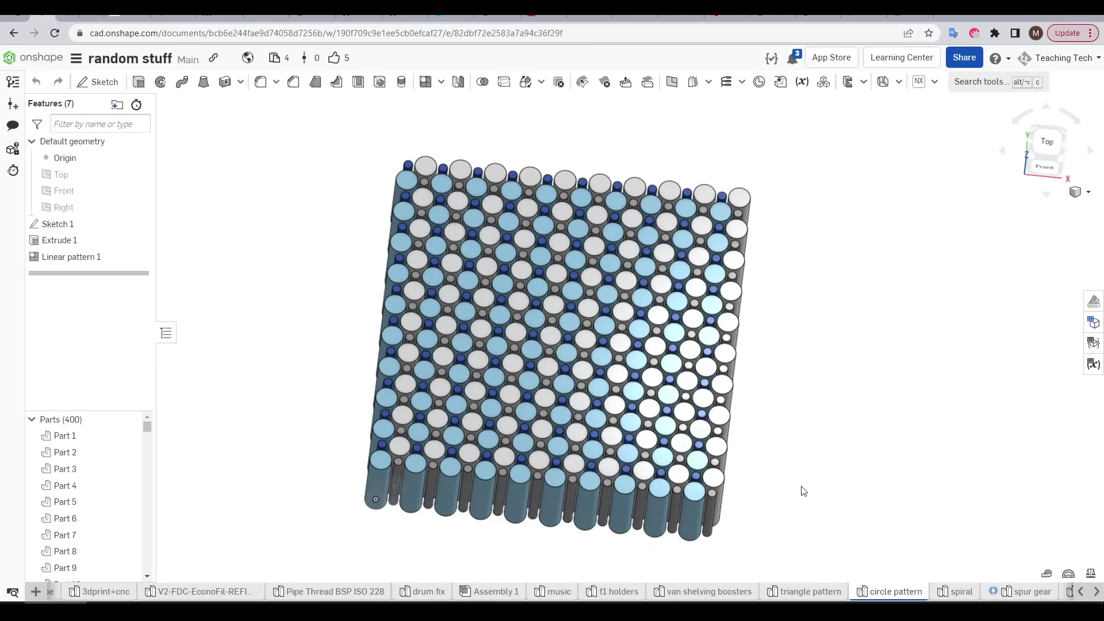
Orbit the grid of upright cylinders toward a top view
{"action": "mouse_move", "coordinate": [805, 463]}
{"action": "right_mouse_down"}
{"action": "mouse_move", "coordinate": [815, 488]}
{"action": "mouse_move", "coordinate": [799, 454]}
{"action": "right_mouse_up"}
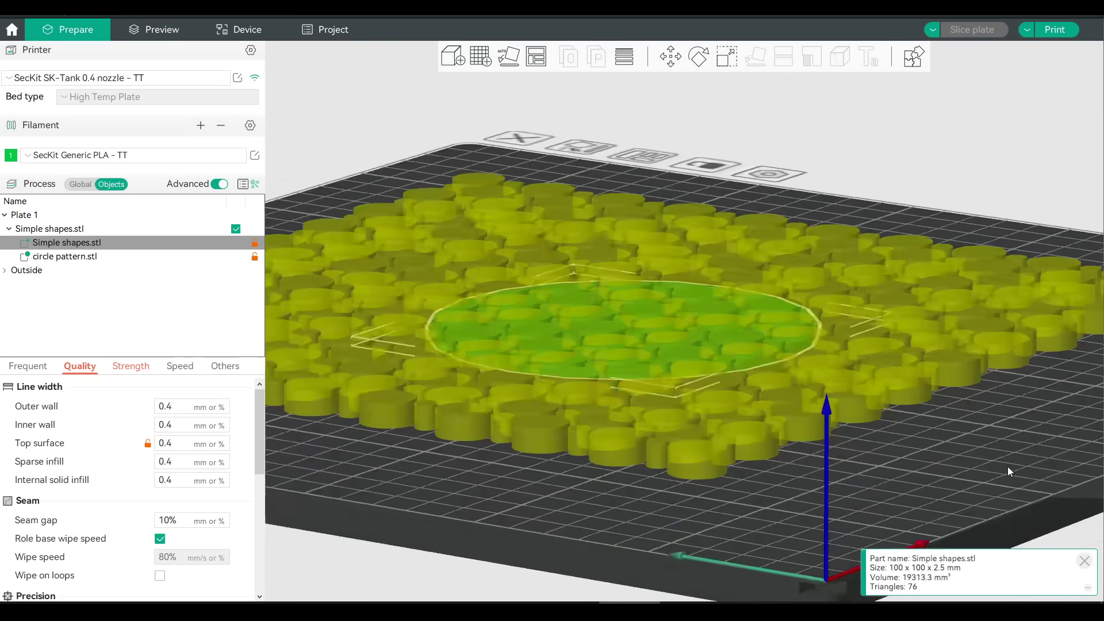
Cycle the plate through bottom, top, front and isometric views, then tilt down onto the disc
{"action": "key", "text": "2"}
{"action": "key", "text": "1"}
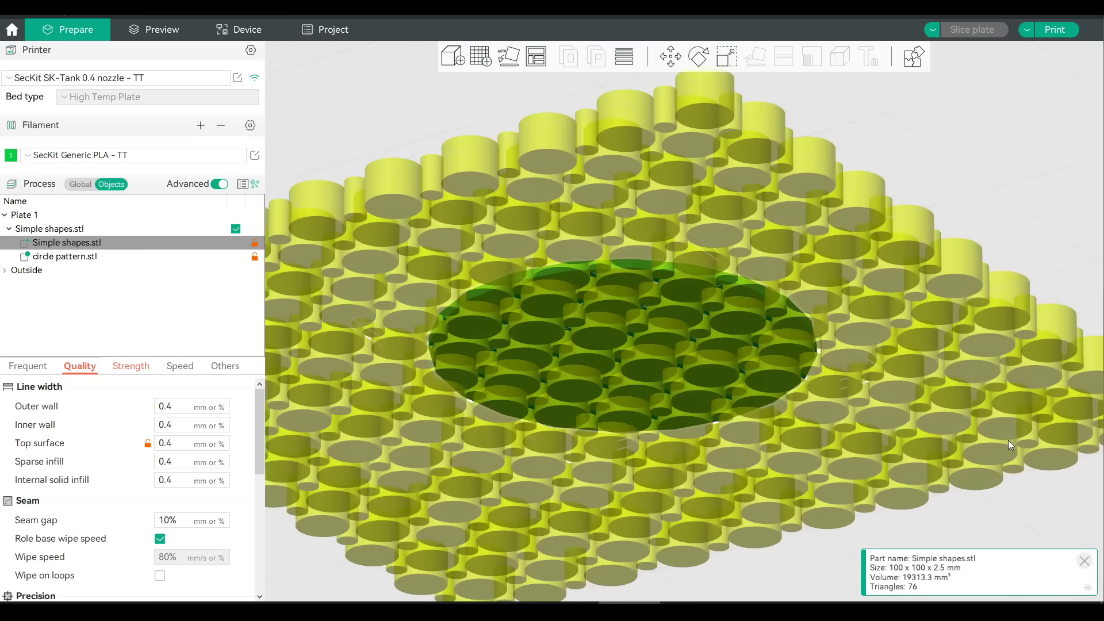
{"action": "key", "text": "3"}
{"action": "key", "text": "0"}
{"action": "left_click_drag", "start_coordinate": [1009, 488], "coordinate": [774, 339]}
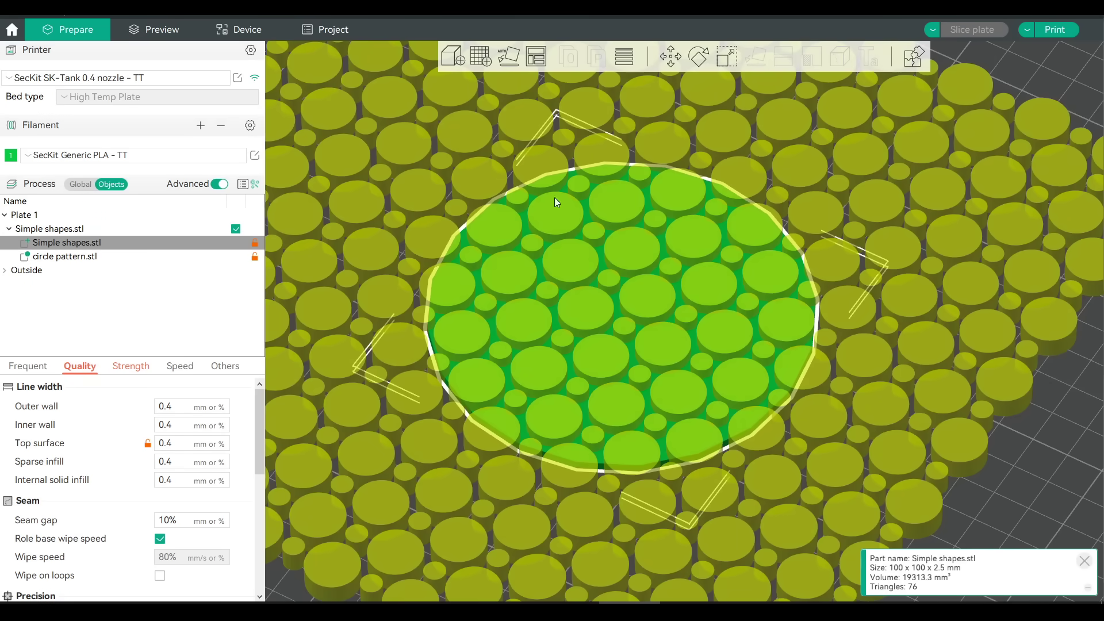
Check the top surface pattern under Strength, then slice the plate into Preview
{"action": "left_click", "coordinate": [130, 365]}
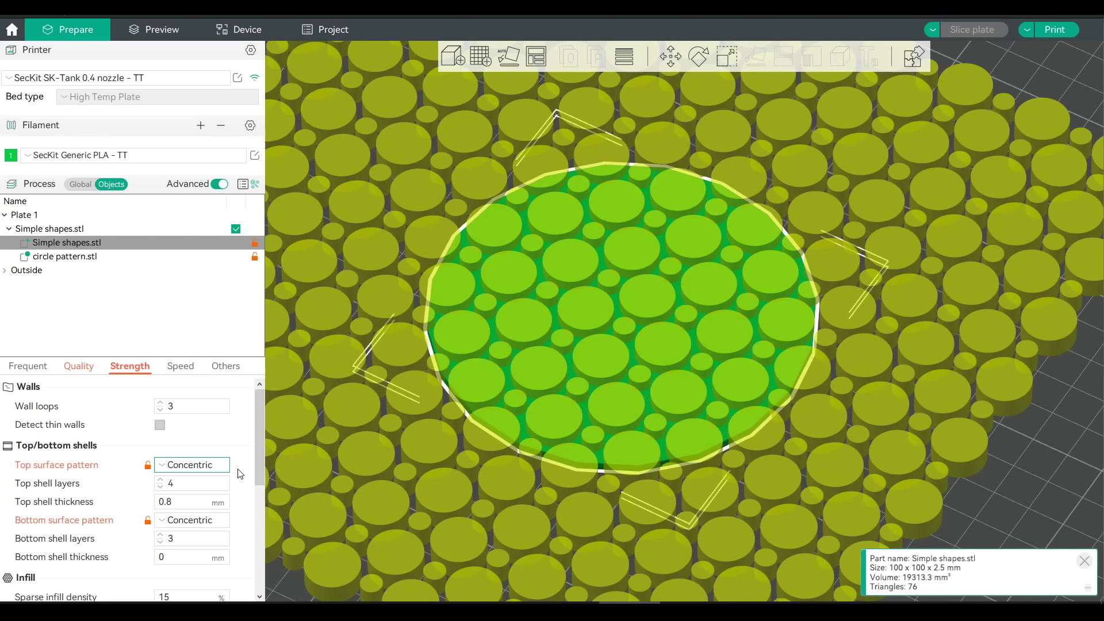
{"action": "left_click", "coordinate": [217, 465]}
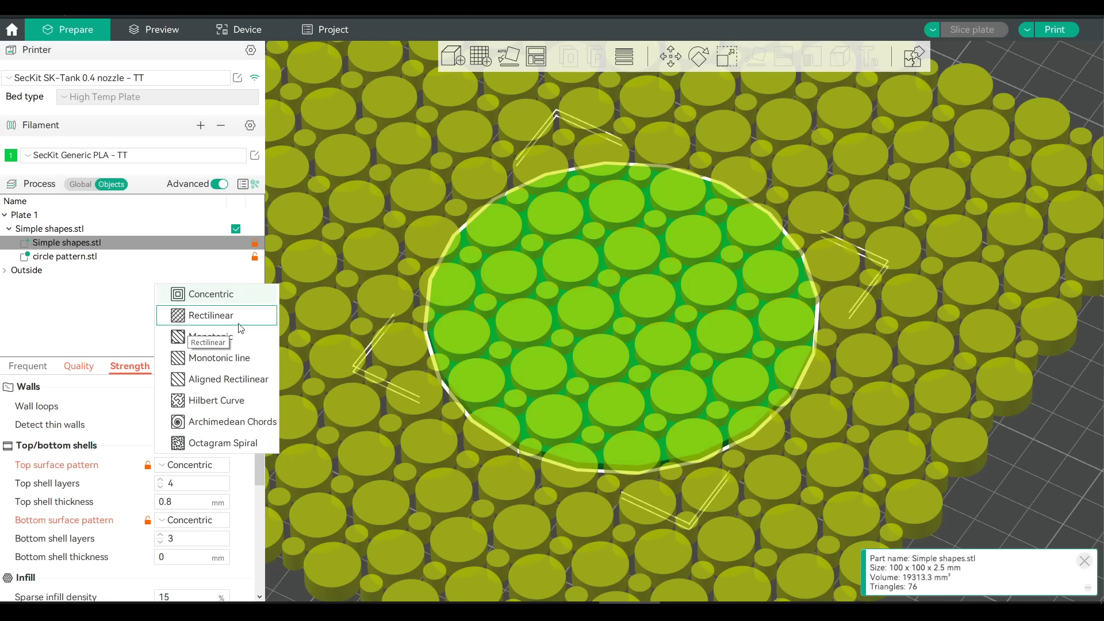
{"action": "key", "text": "Escape"}
{"action": "key", "text": "ctrl+2"}
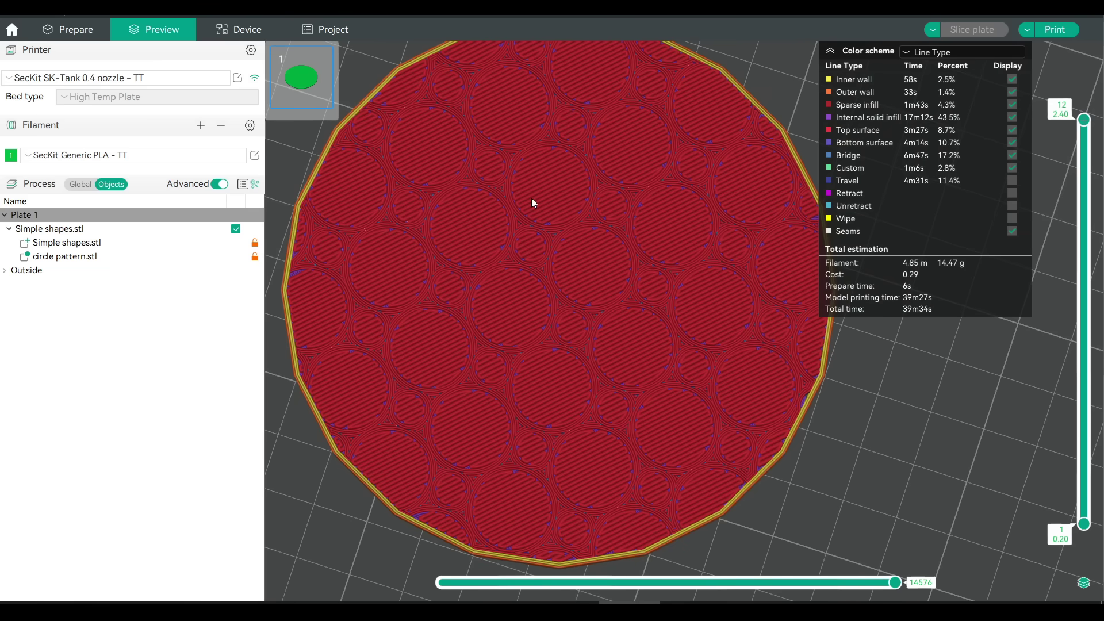
Zoom in on the sliced disc preview
{"action": "scroll", "coordinate": [536, 236], "scroll_direction": "up", "scroll_amount": 5}
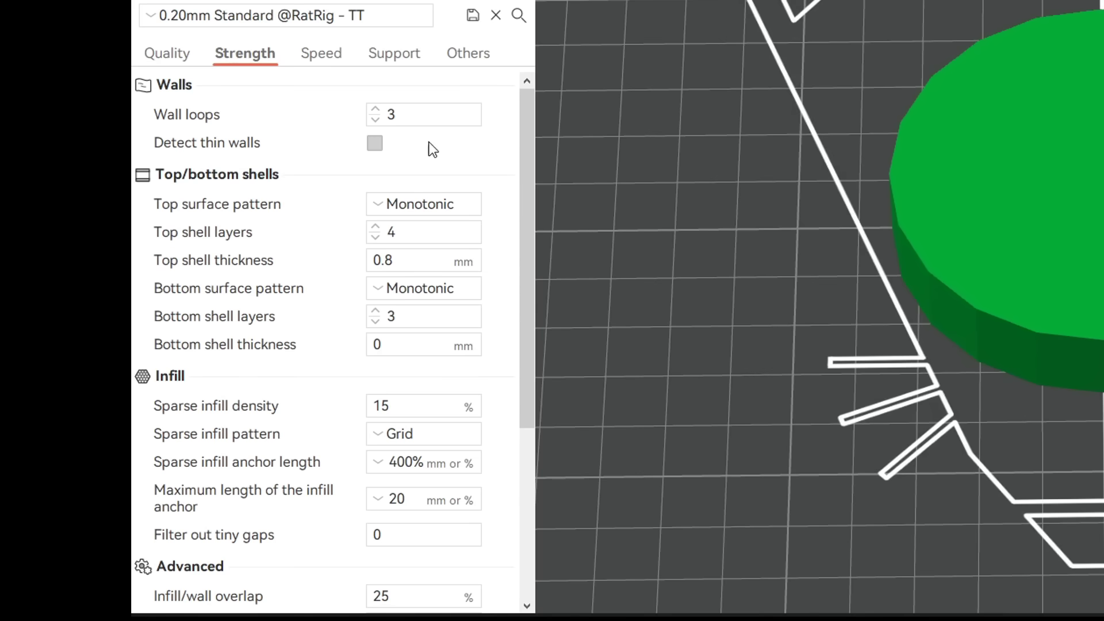
Set wall loops, top and bottom shell layers to 0, then slice and inspect the infill
{"action": "left_click", "coordinate": [375, 119]}
{"action": "left_click", "coordinate": [375, 120]}
{"action": "left_click", "coordinate": [374, 120]}
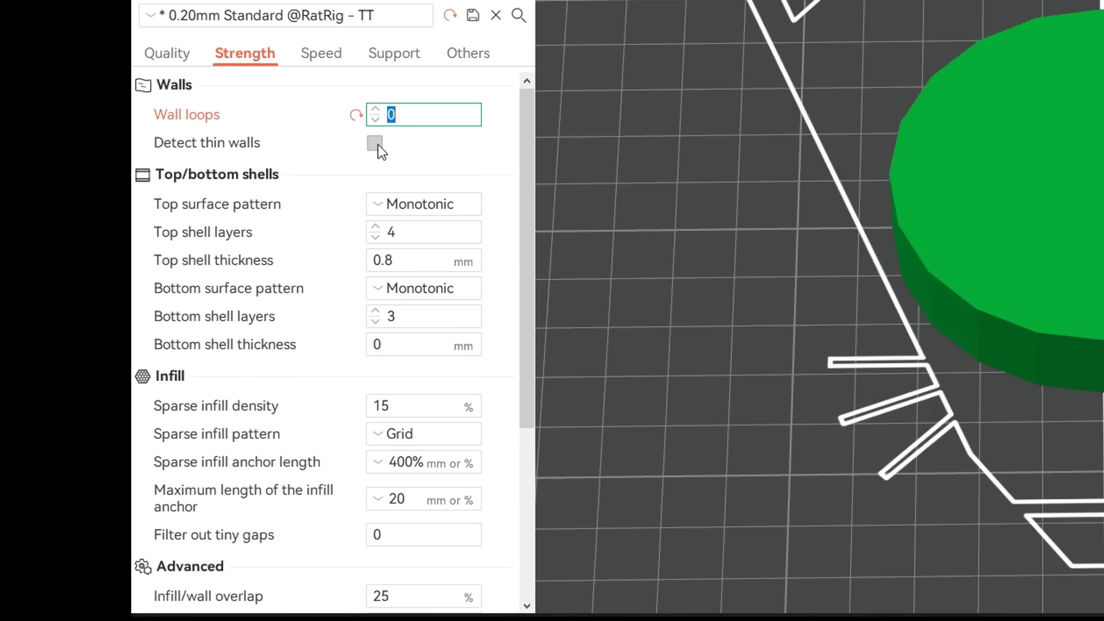
{"action": "left_click", "coordinate": [375, 237]}
{"action": "left_click", "coordinate": [375, 236]}
{"action": "left_click", "coordinate": [375, 236]}
{"action": "left_click", "coordinate": [375, 236]}
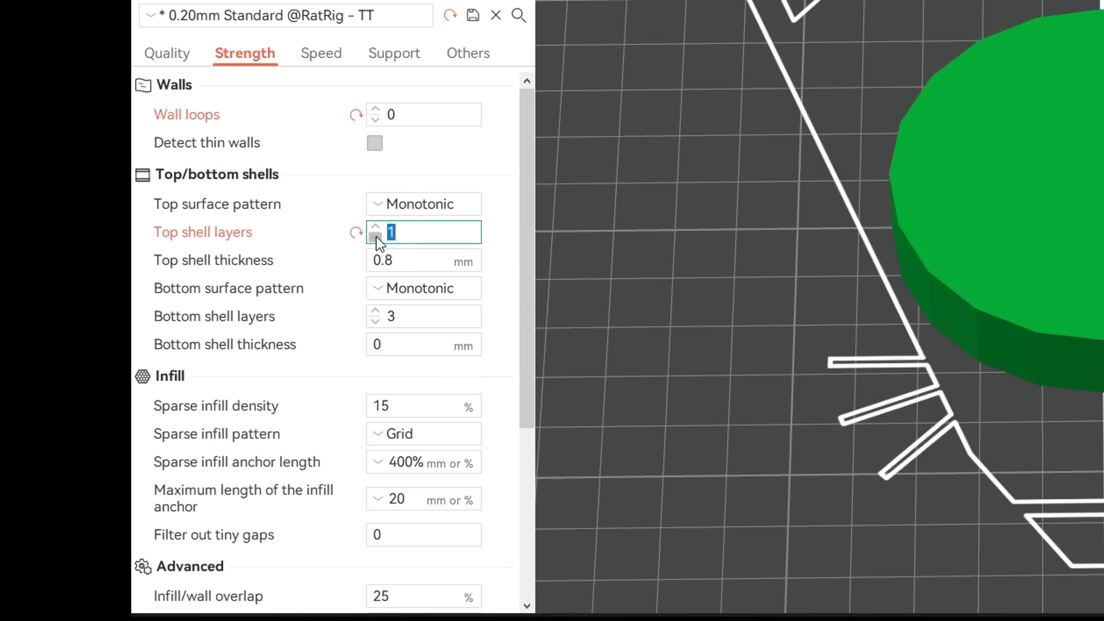
{"action": "left_click", "coordinate": [375, 321]}
{"action": "left_click", "coordinate": [374, 321]}
{"action": "left_click", "coordinate": [374, 321]}
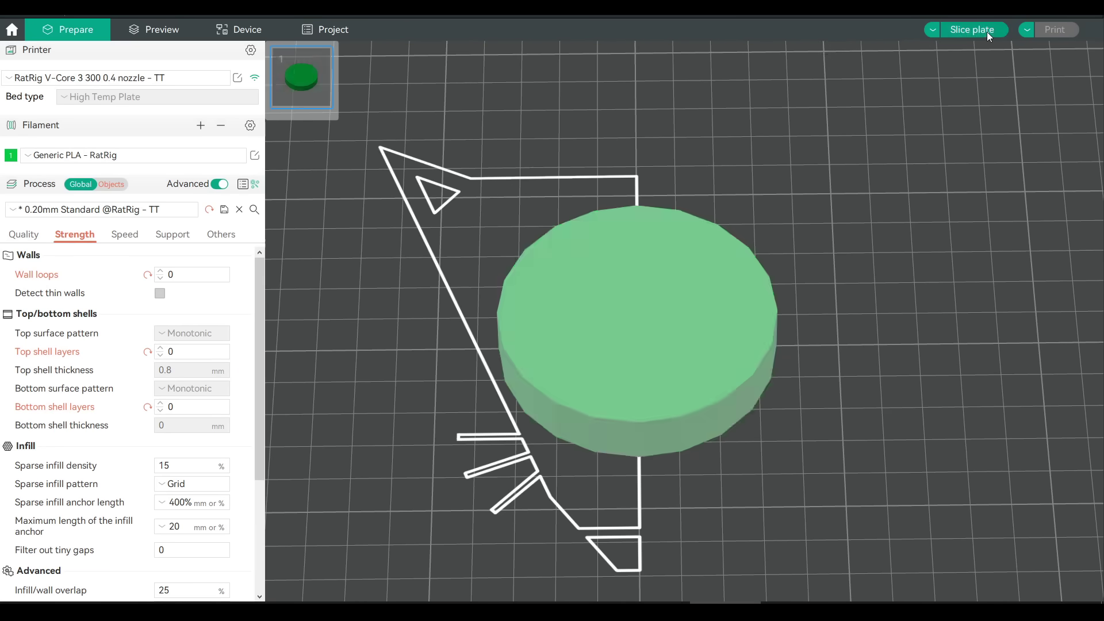
{"action": "left_click", "coordinate": [977, 29]}
{"action": "mouse_move", "coordinate": [861, 308]}
{"action": "left_mouse_down"}
{"action": "mouse_move", "coordinate": [854, 365]}
{"action": "mouse_move", "coordinate": [857, 329]}
{"action": "left_mouse_up"}
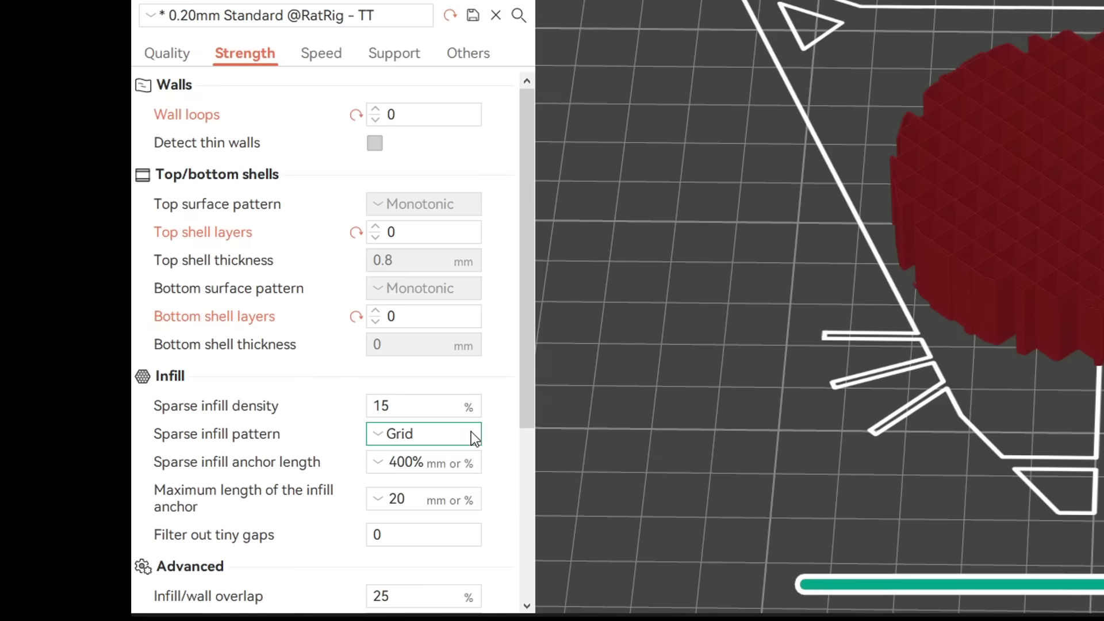
Switch the sparse infill pattern to Gyroid and inspect more layers of the preview
{"action": "left_click", "coordinate": [467, 433]}
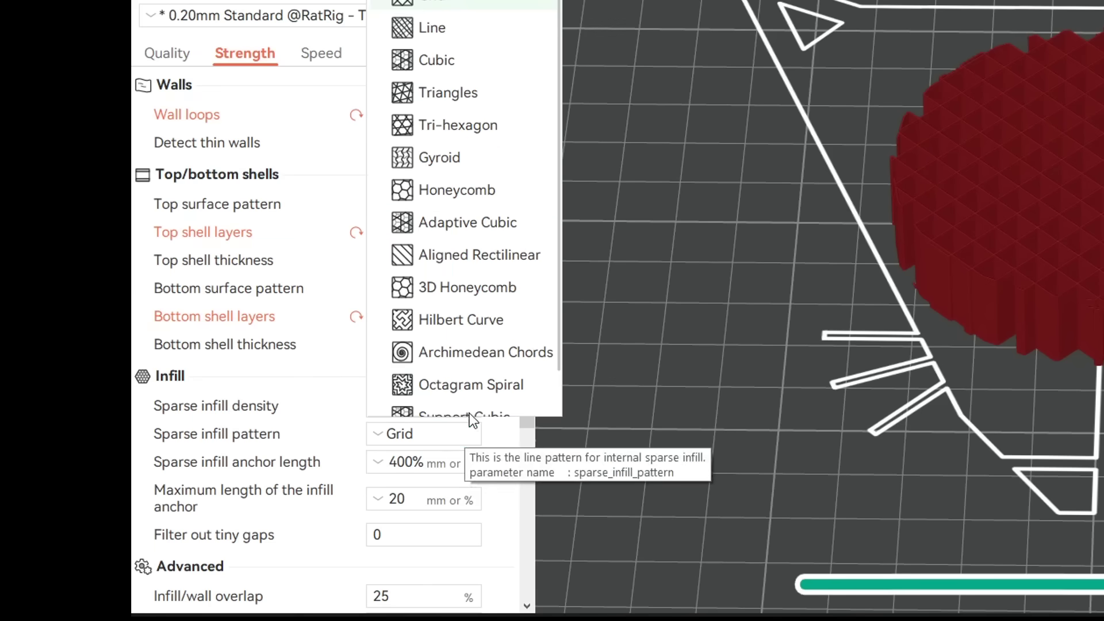
{"action": "left_click", "coordinate": [506, 154]}
{"action": "left_click_drag", "start_coordinate": [1080, 506], "coordinate": [1094, 219]}
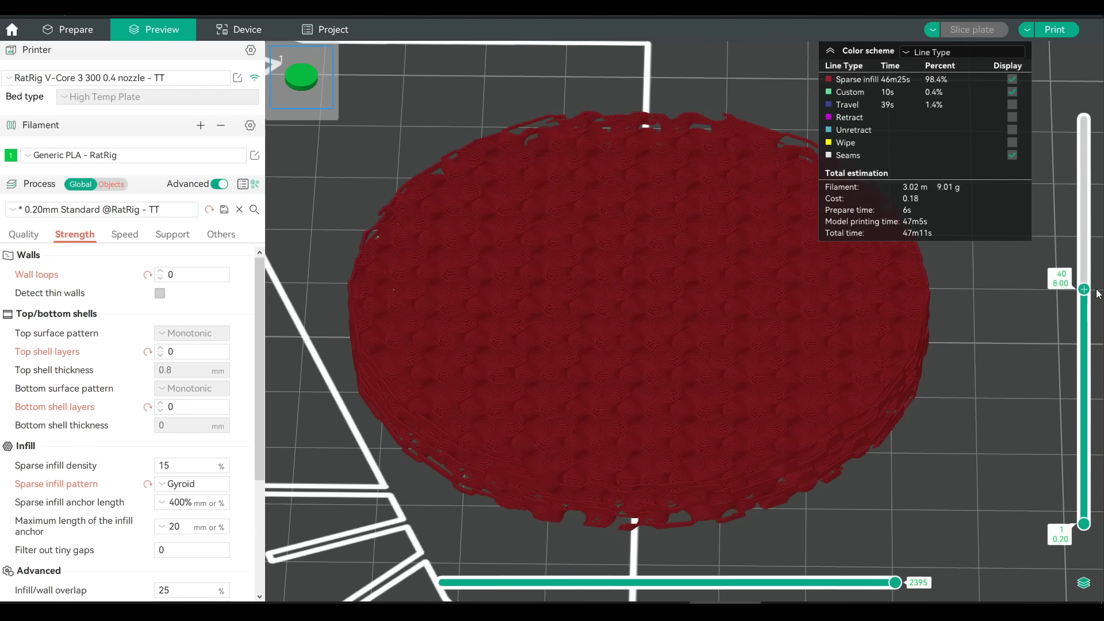
{"action": "scroll", "coordinate": [936, 440], "scroll_direction": "up", "scroll_amount": 5}
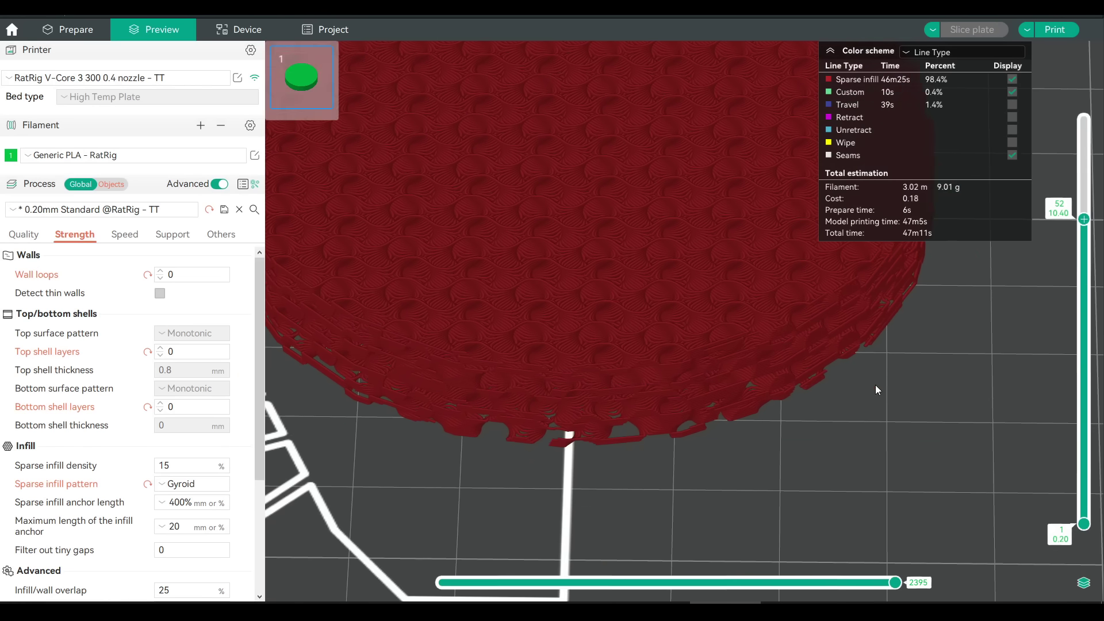
{"action": "scroll", "coordinate": [762, 364], "scroll_direction": "up", "scroll_amount": 2}
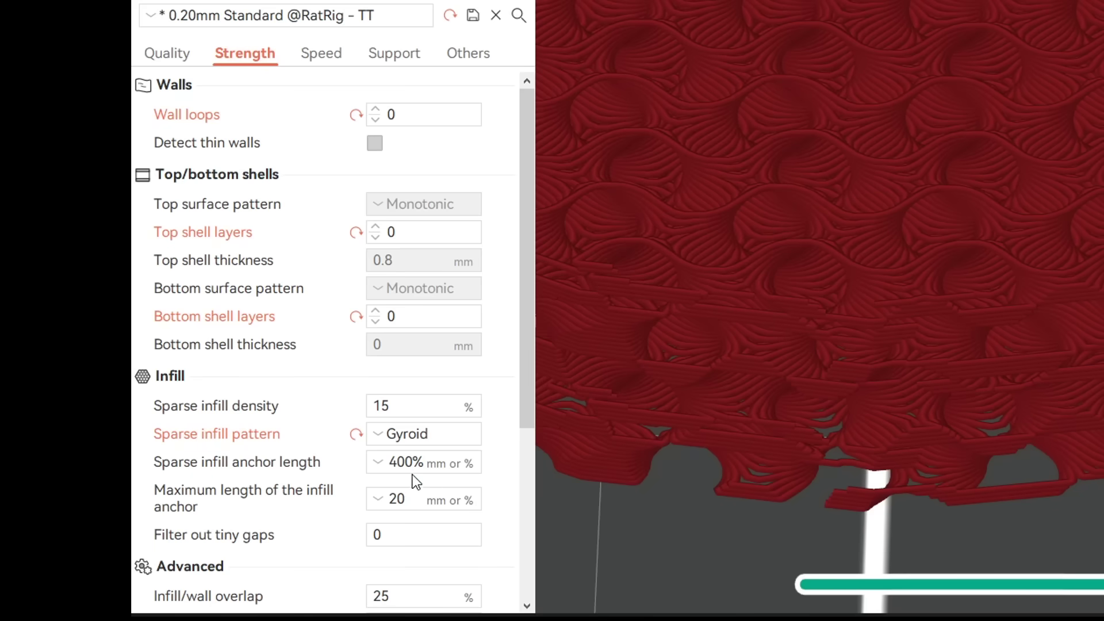
Set the sparse infill anchor length and maximum anchor length to 0
{"action": "left_click", "coordinate": [406, 495]}
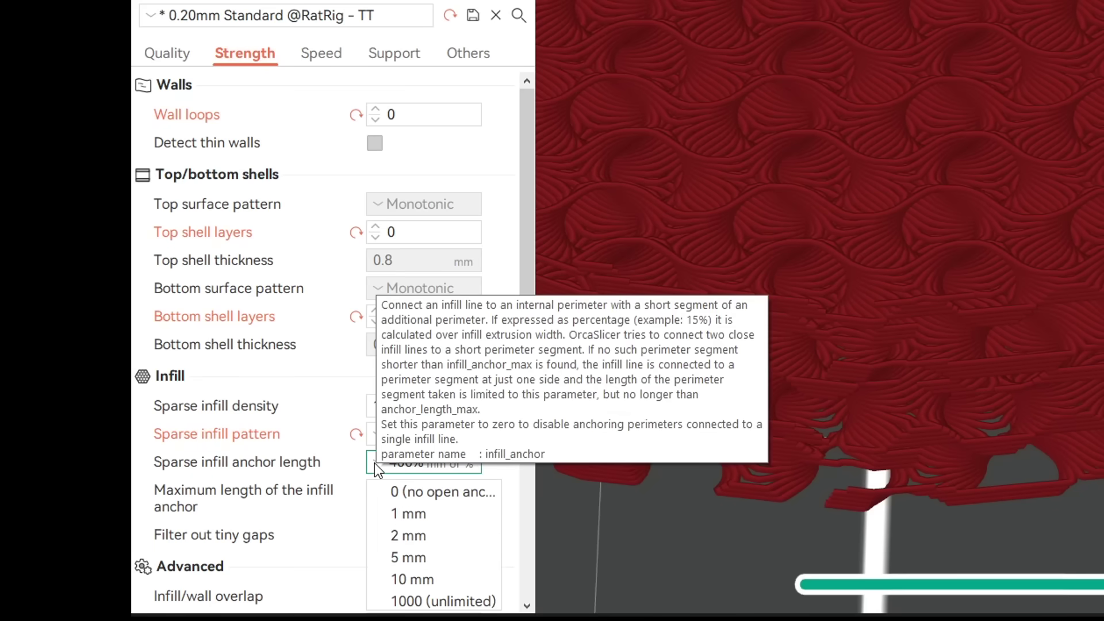
{"action": "left_click", "coordinate": [405, 487]}
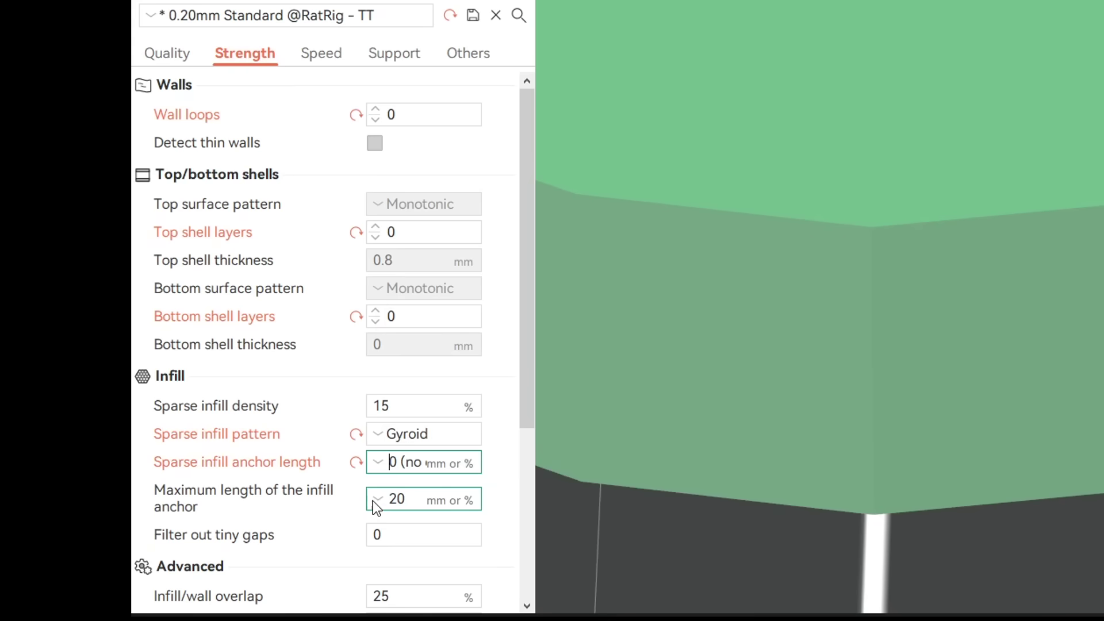
{"action": "left_click", "coordinate": [372, 501]}
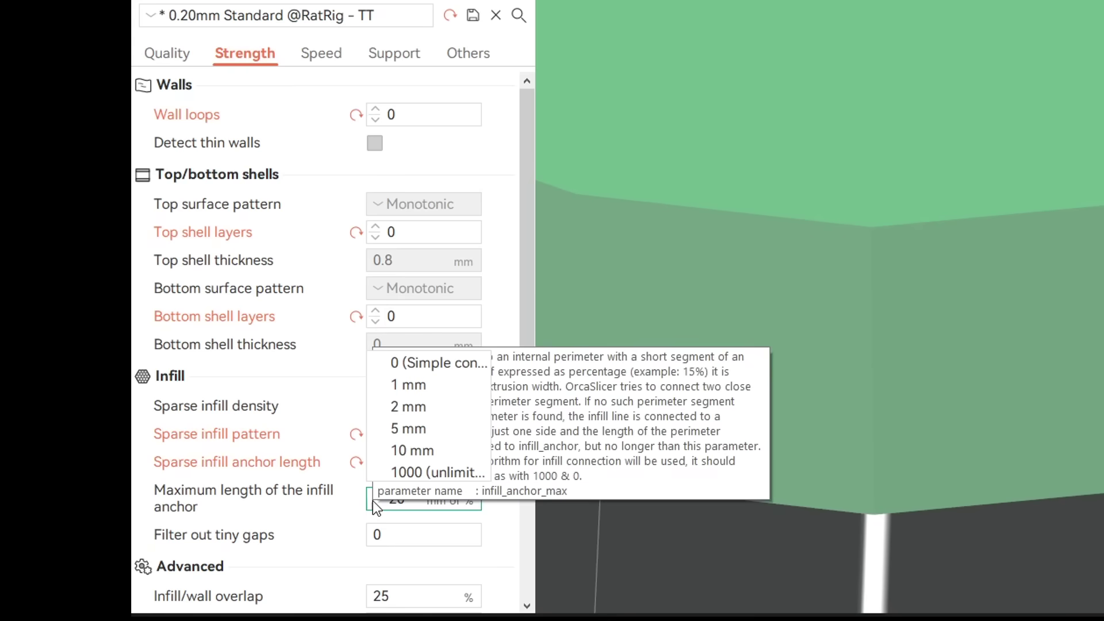
{"action": "left_click", "coordinate": [443, 362]}
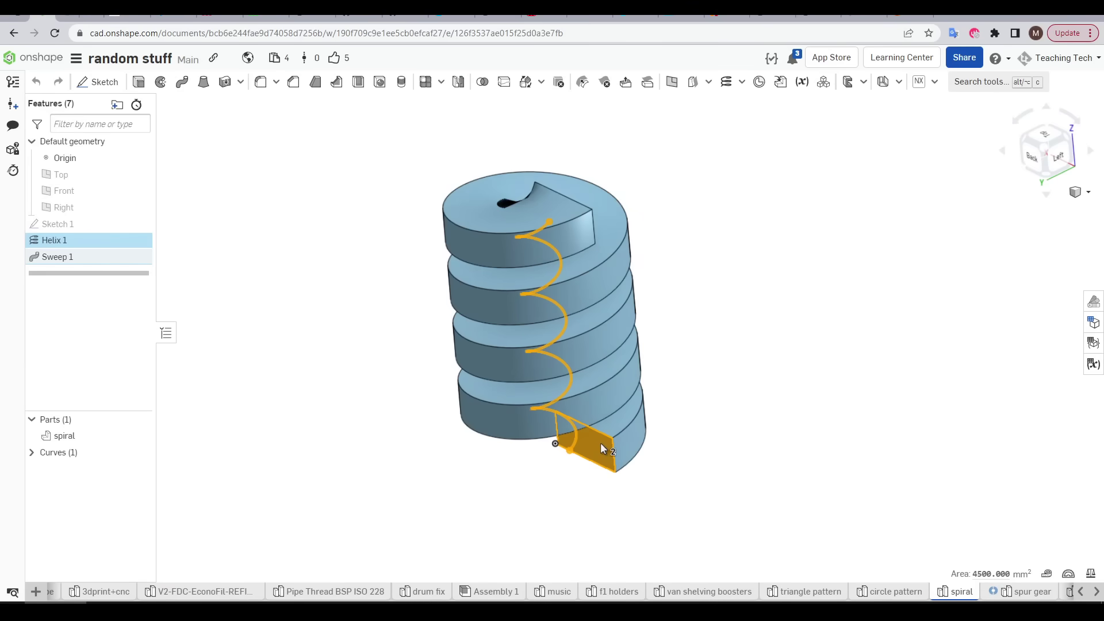
{"action": "right_click_drag", "start_coordinate": [551, 322], "coordinate": [776, 395]}
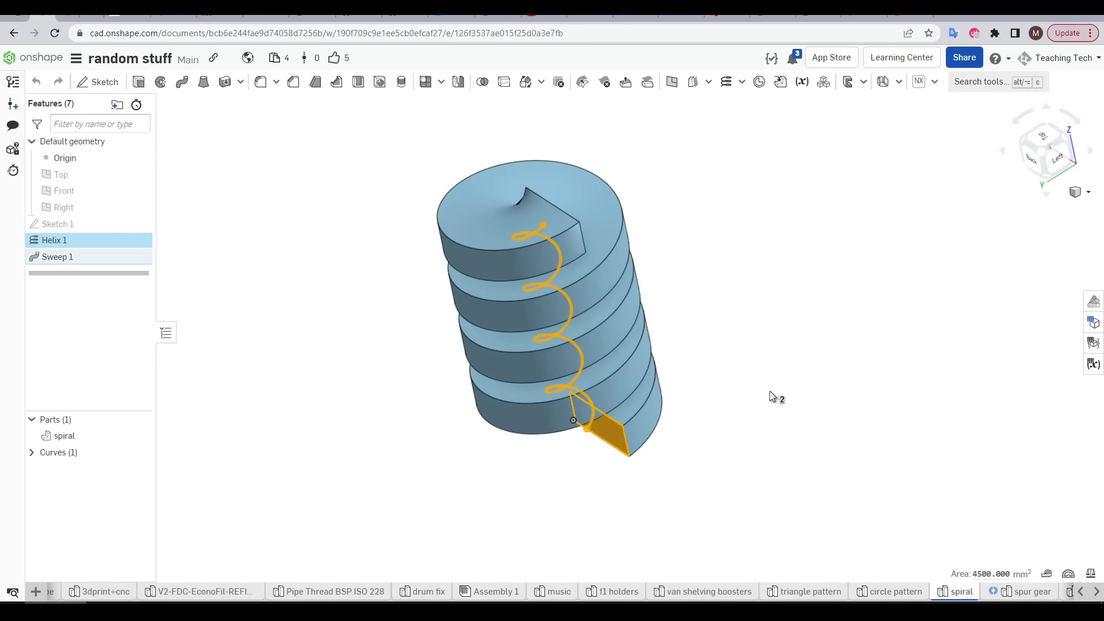
{"action": "left_click", "coordinate": [771, 393]}
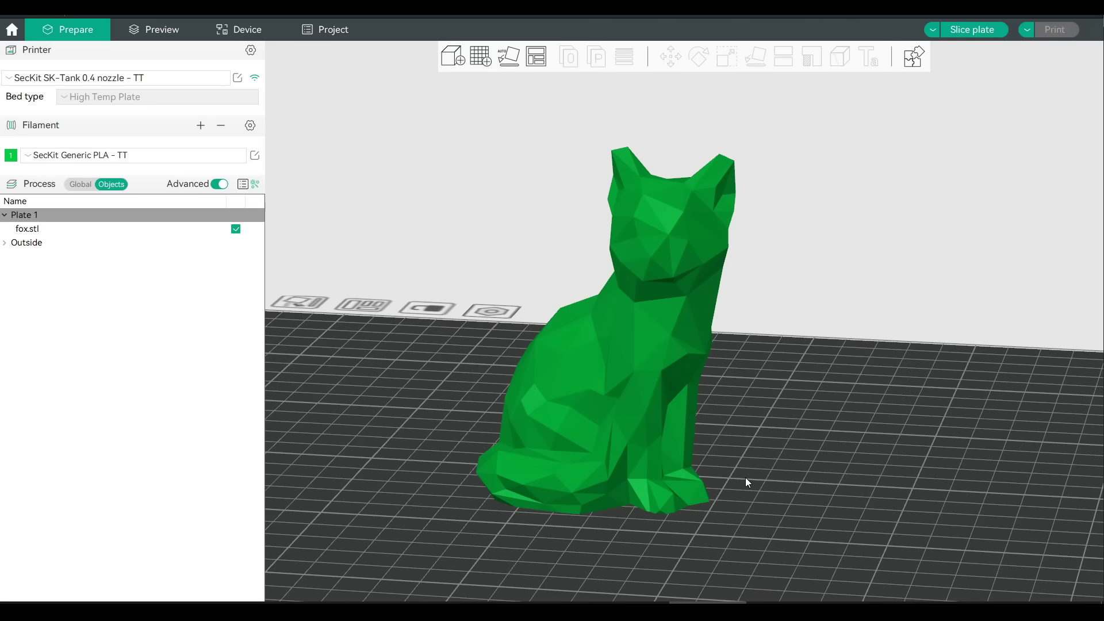
Load spiral.stl as a modifier on the fox and rotate it around the model
{"action": "right_click", "coordinate": [674, 293]}
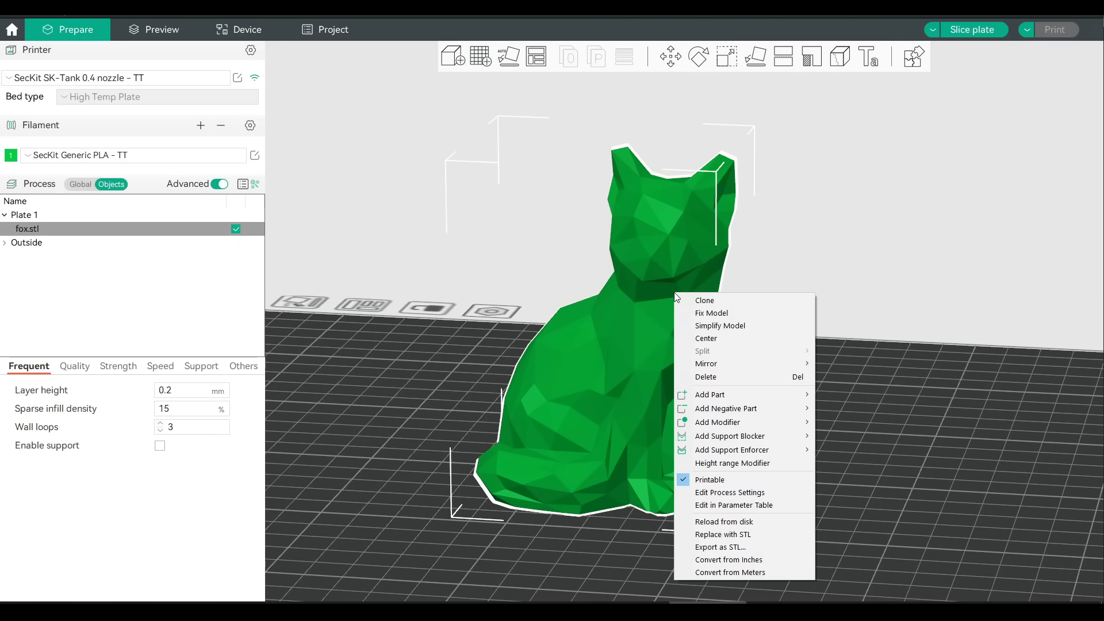
{"action": "mouse_move", "coordinate": [761, 420]}
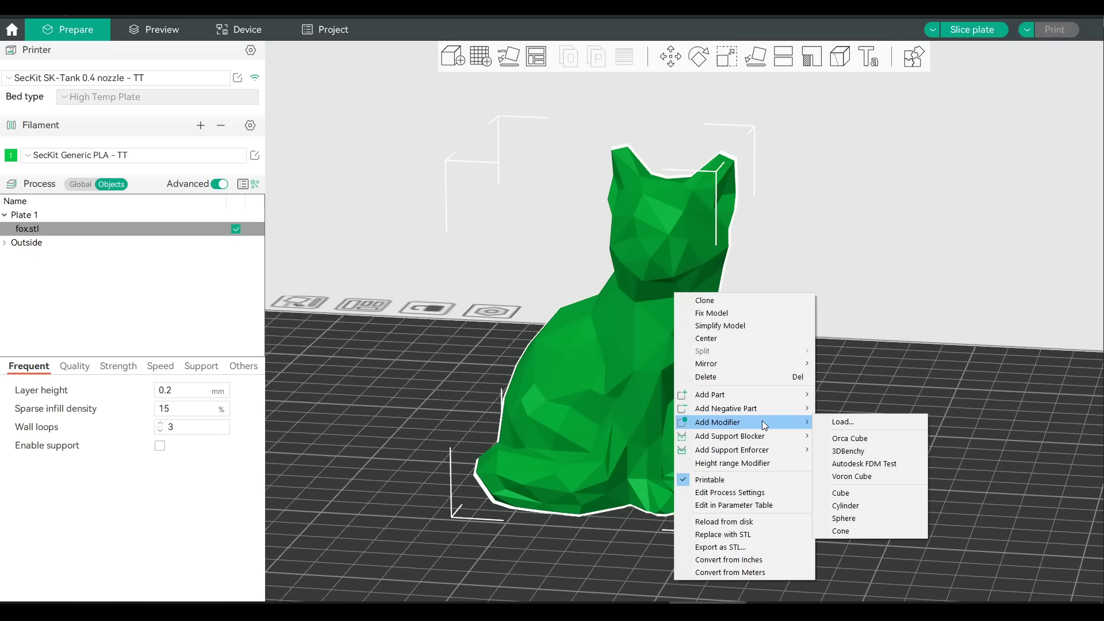
{"action": "left_click", "coordinate": [870, 422]}
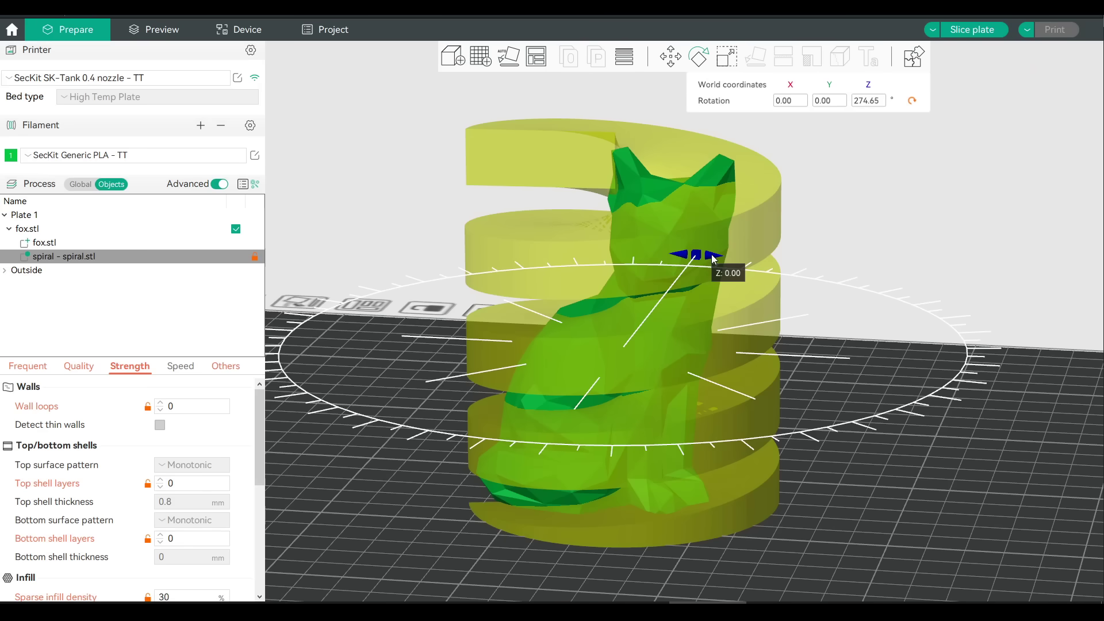
{"action": "left_click_drag", "start_coordinate": [713, 257], "coordinate": [484, 273]}
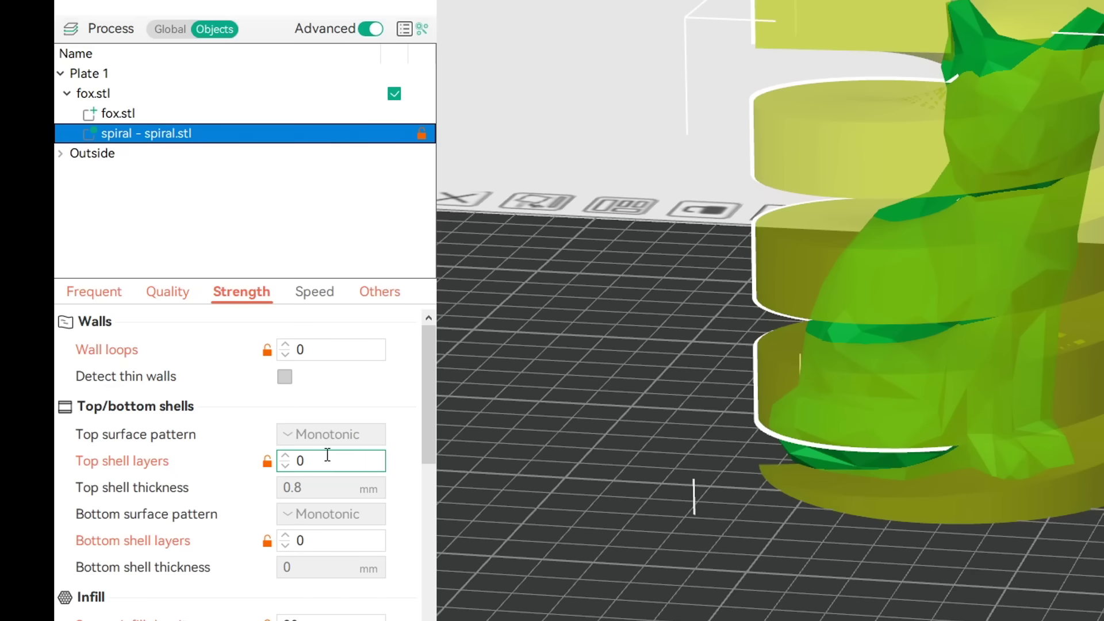
{"action": "scroll", "coordinate": [339, 533], "scroll_direction": "down", "scroll_amount": 5}
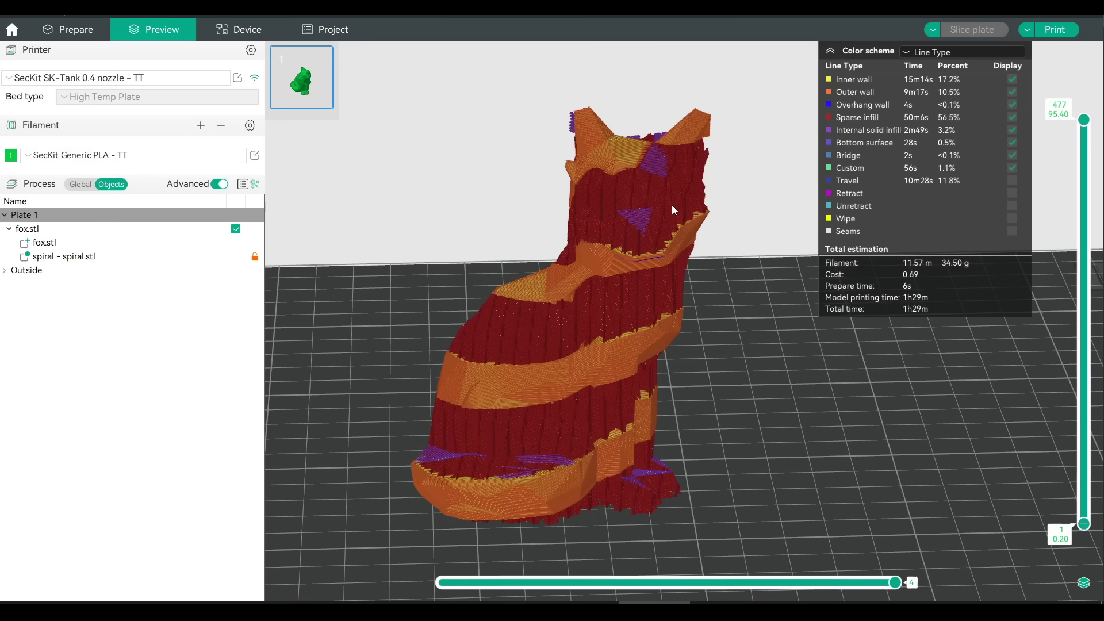
Set the spiral modifier's minimum sparse infill threshold to 1 and inspect the resliced fox
{"action": "left_click_drag", "start_coordinate": [671, 205], "coordinate": [667, 230]}
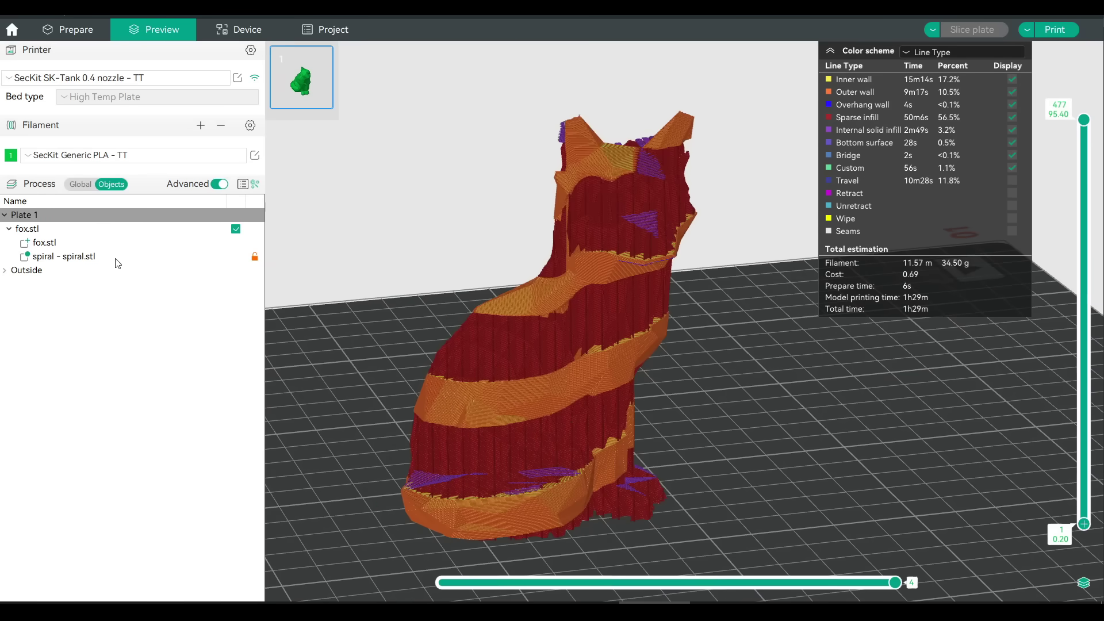
{"action": "left_click", "coordinate": [91, 259]}
{"action": "left_click_drag", "start_coordinate": [171, 542], "coordinate": [164, 542]}
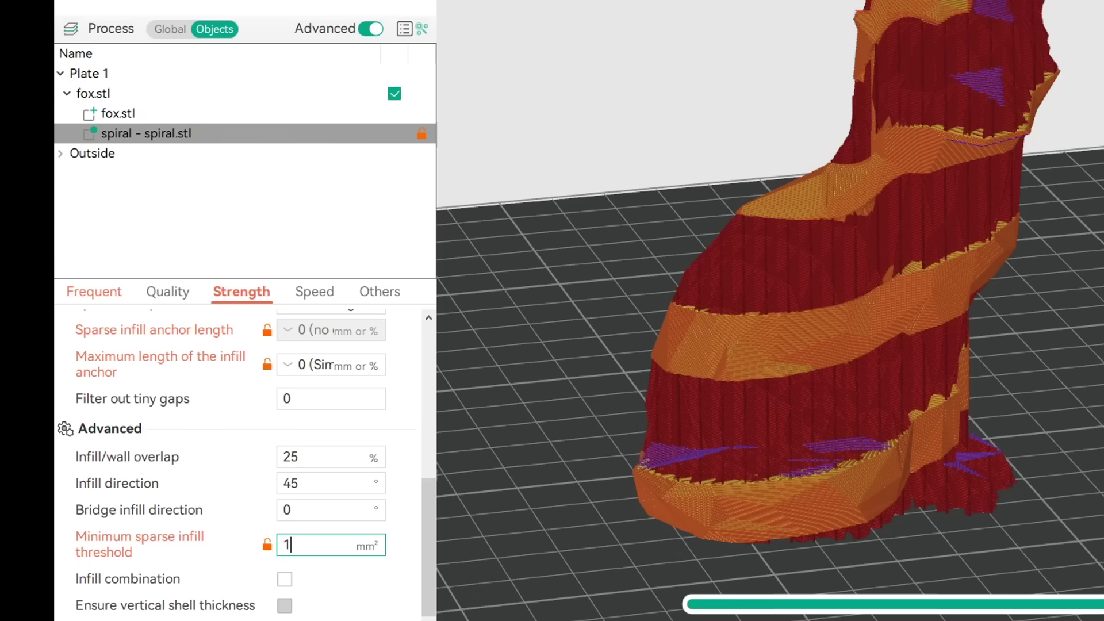
{"action": "left_click", "coordinate": [680, 483]}
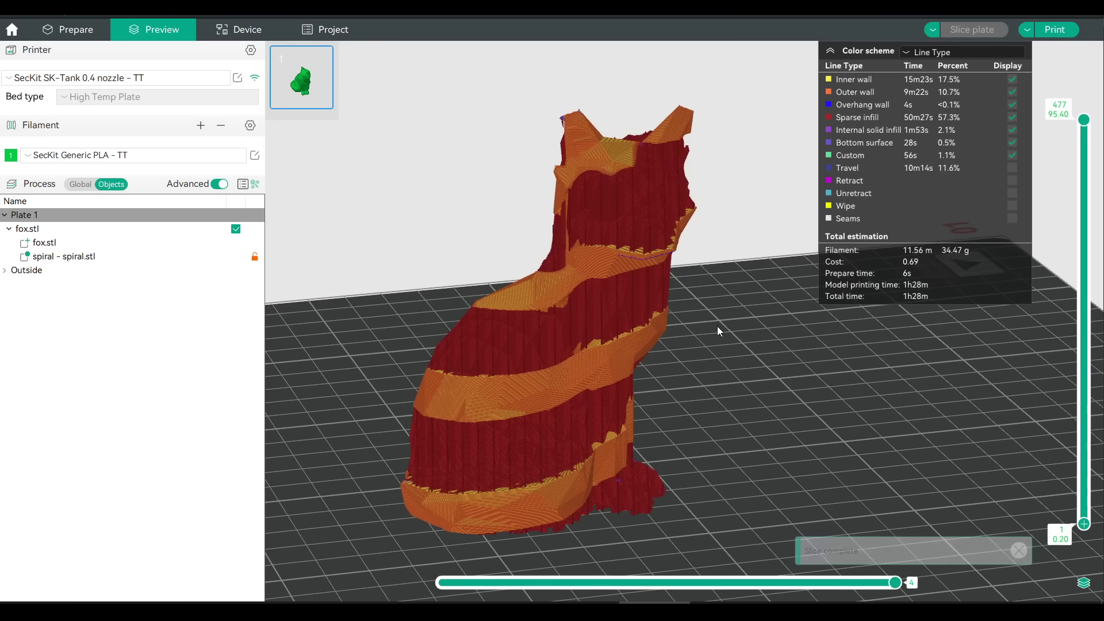
{"action": "left_click_drag", "start_coordinate": [716, 326], "coordinate": [602, 375]}
{"action": "scroll", "coordinate": [575, 362], "scroll_direction": "up", "scroll_amount": 10}
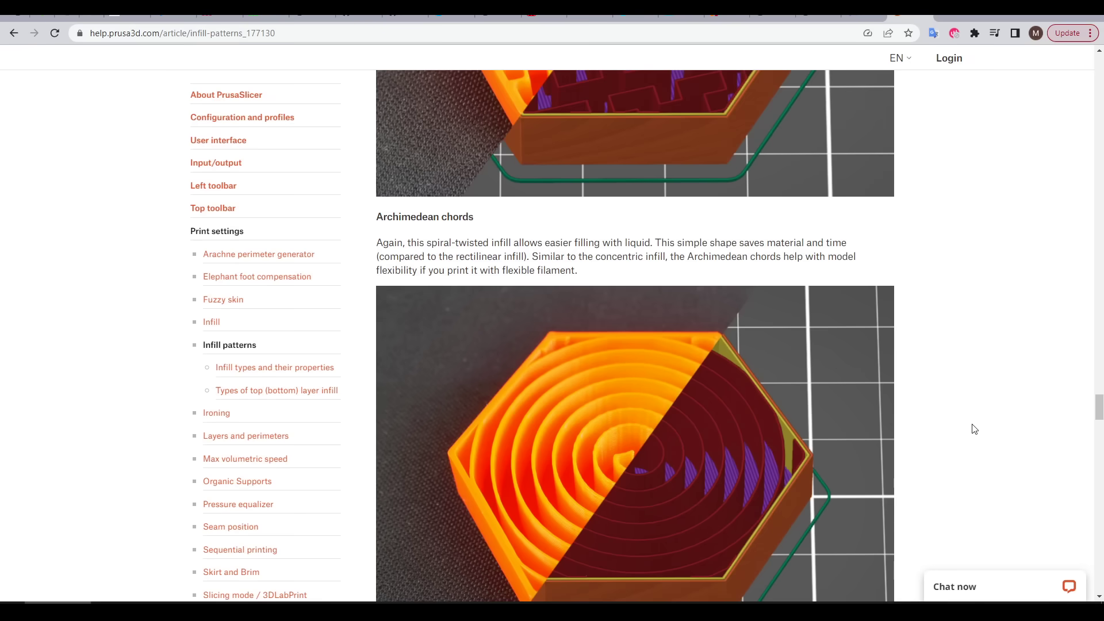
Scroll the infill patterns article down to its top and bottom layer infill types
{"action": "scroll", "coordinate": [973, 427], "scroll_direction": "down", "scroll_amount": 5}
{"action": "scroll", "coordinate": [973, 428], "scroll_direction": "down", "scroll_amount": 10}
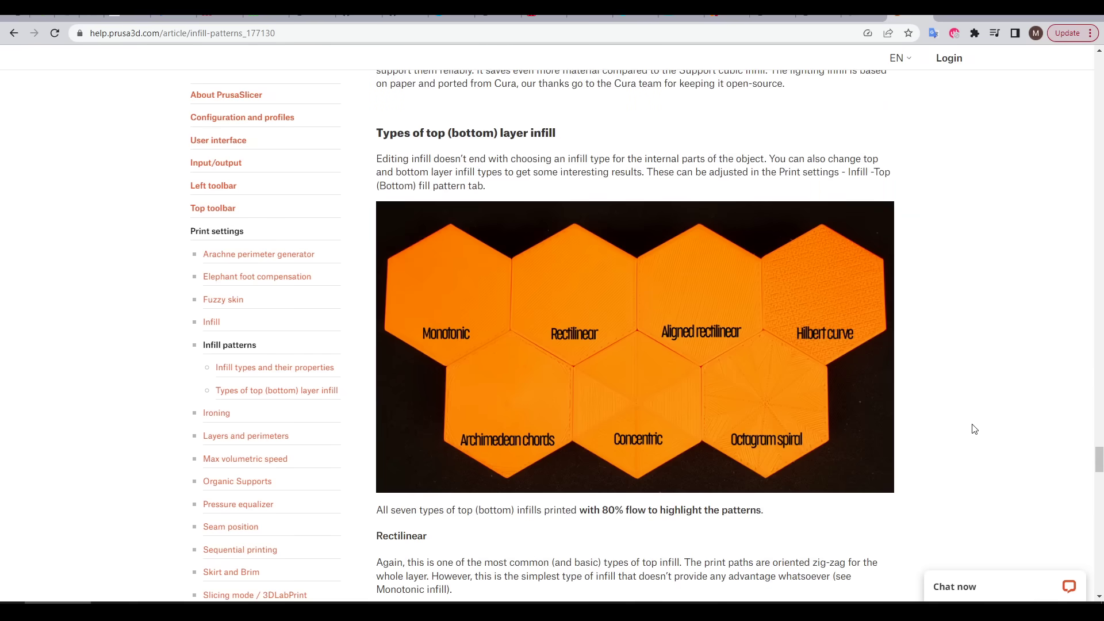
{"action": "scroll", "coordinate": [973, 428], "scroll_direction": "down", "scroll_amount": 12}
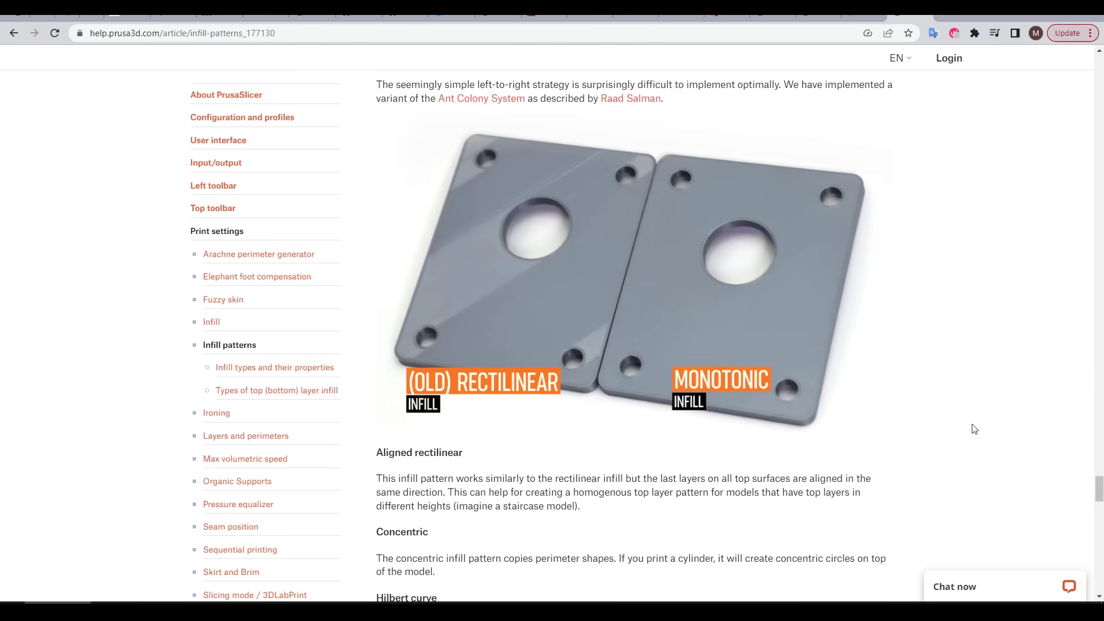